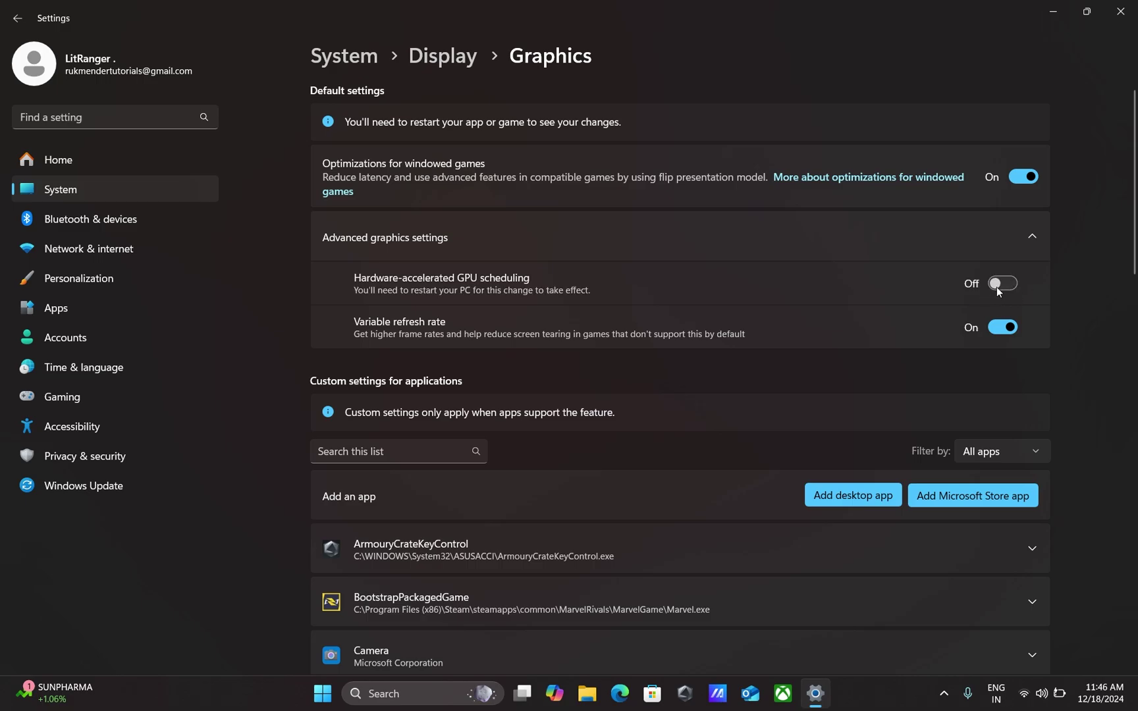
Step: Turn on hardware-accelerated GPU scheduling and leave variable refresh rate switched on in the advanced graphics settings
left_click(1005, 289)
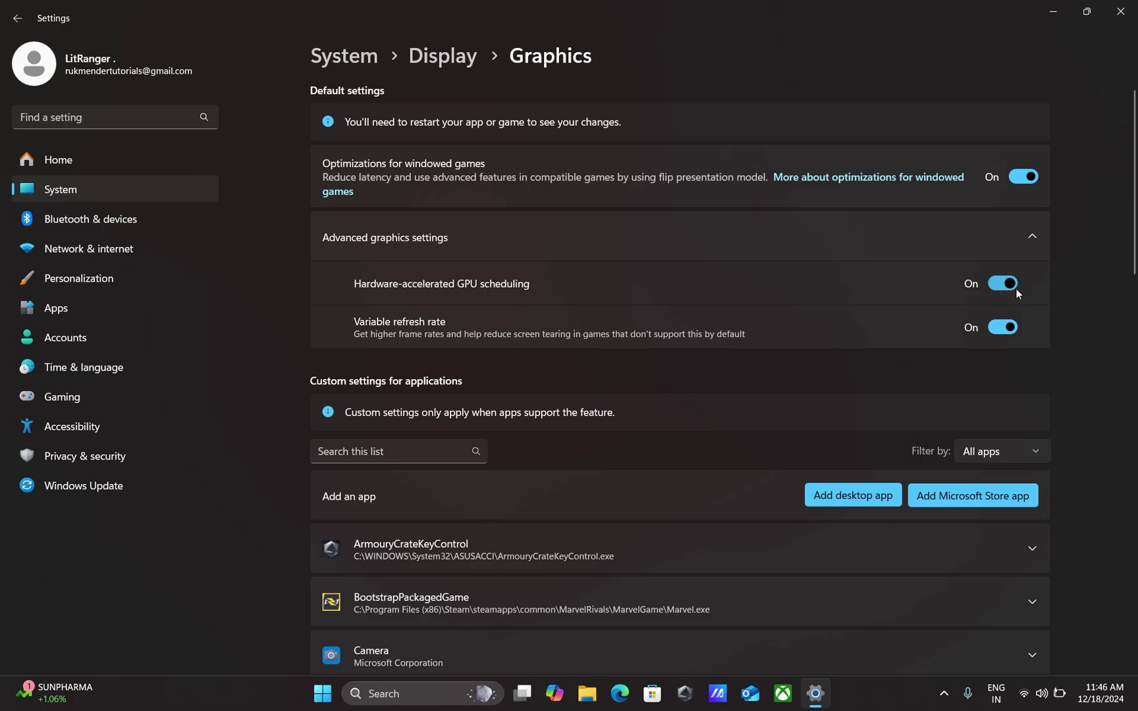
left_click(999, 331)
left_click(1005, 328)
Step: Start adding a desktop app to the custom graphics settings and browse to Program Files (x86) on the C: drive
scroll(797, 381, "down", 4)
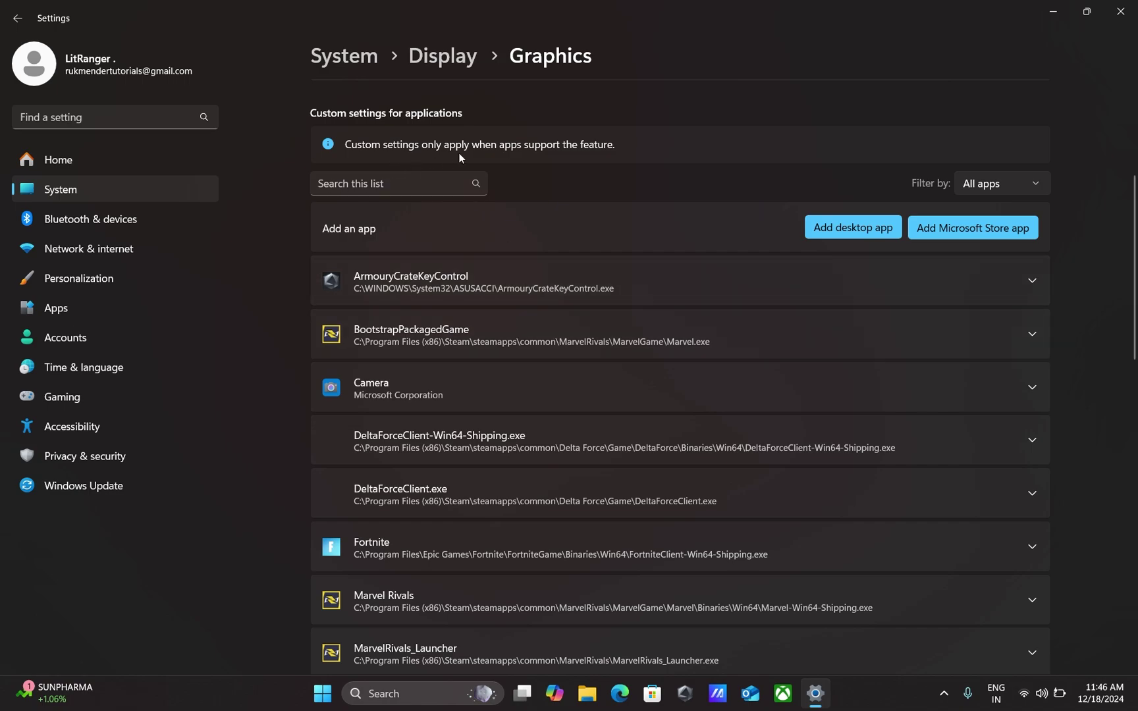
left_click(844, 231)
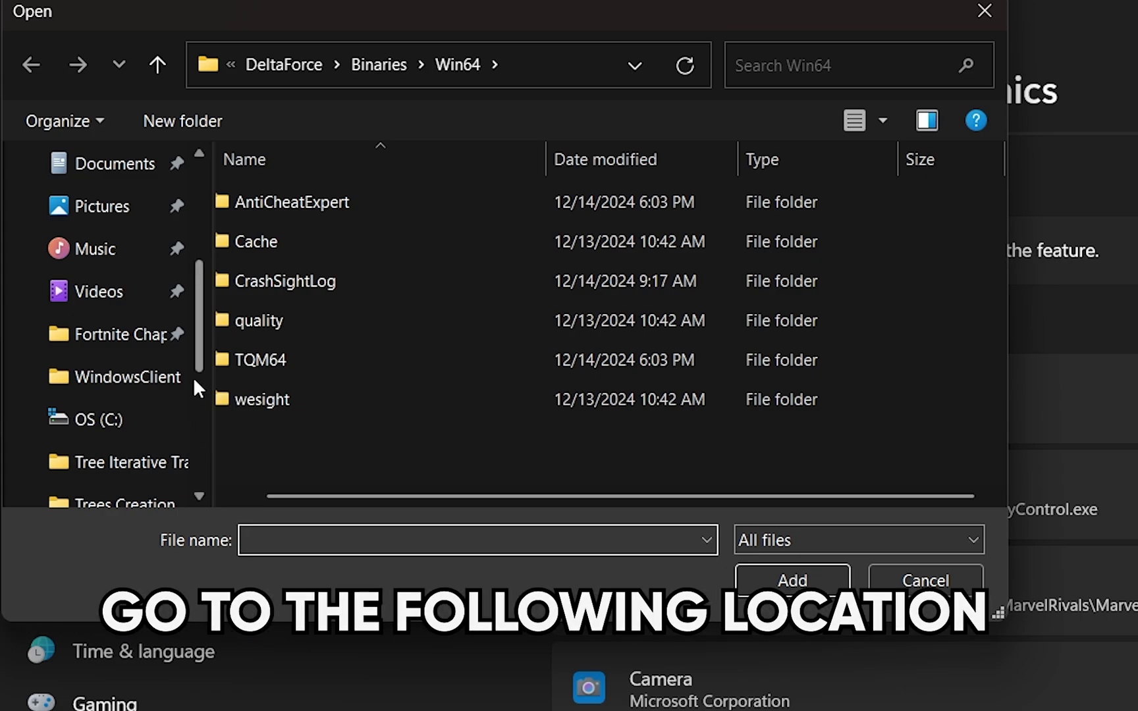
scroll(74, 207, "up", 2)
scroll(125, 368, "down", 5)
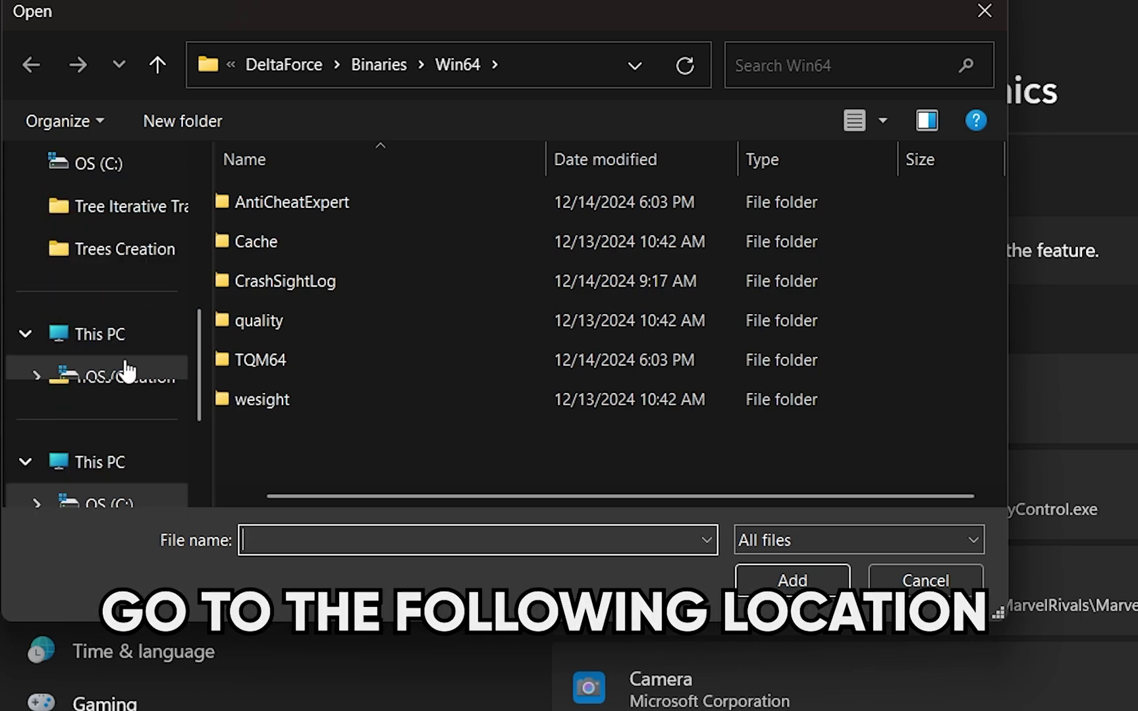
left_click(99, 335)
scroll(412, 341, "down", 1)
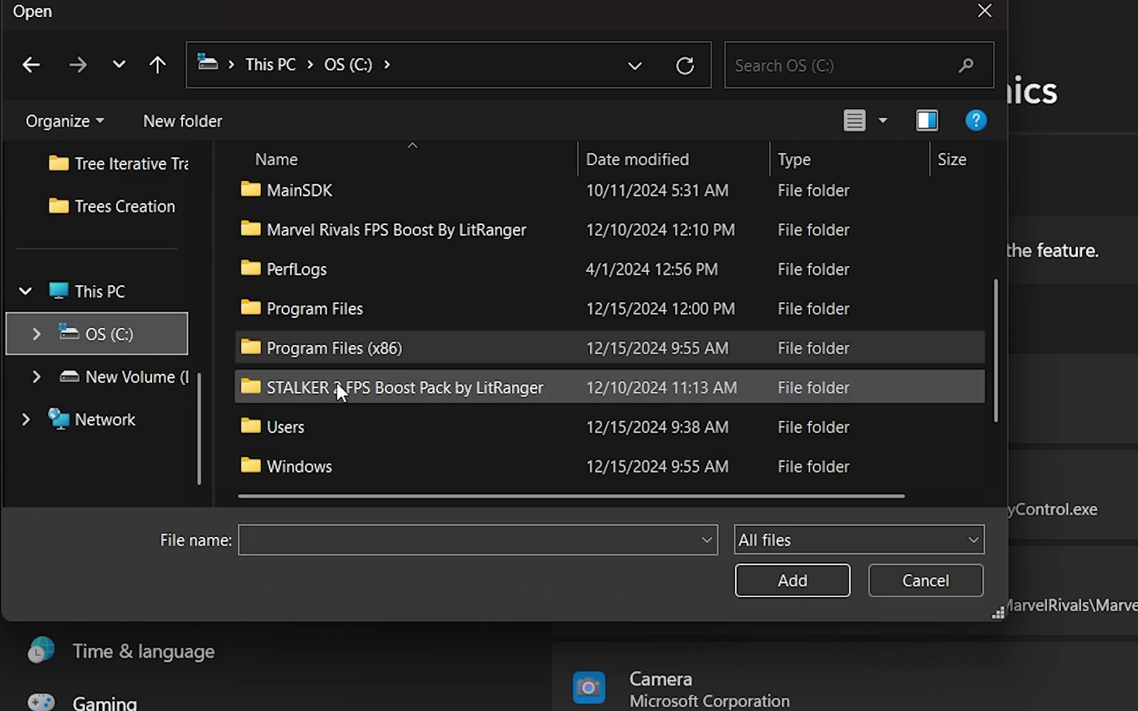
scroll(322, 395, "down", 1)
scroll(380, 405, "up", 1)
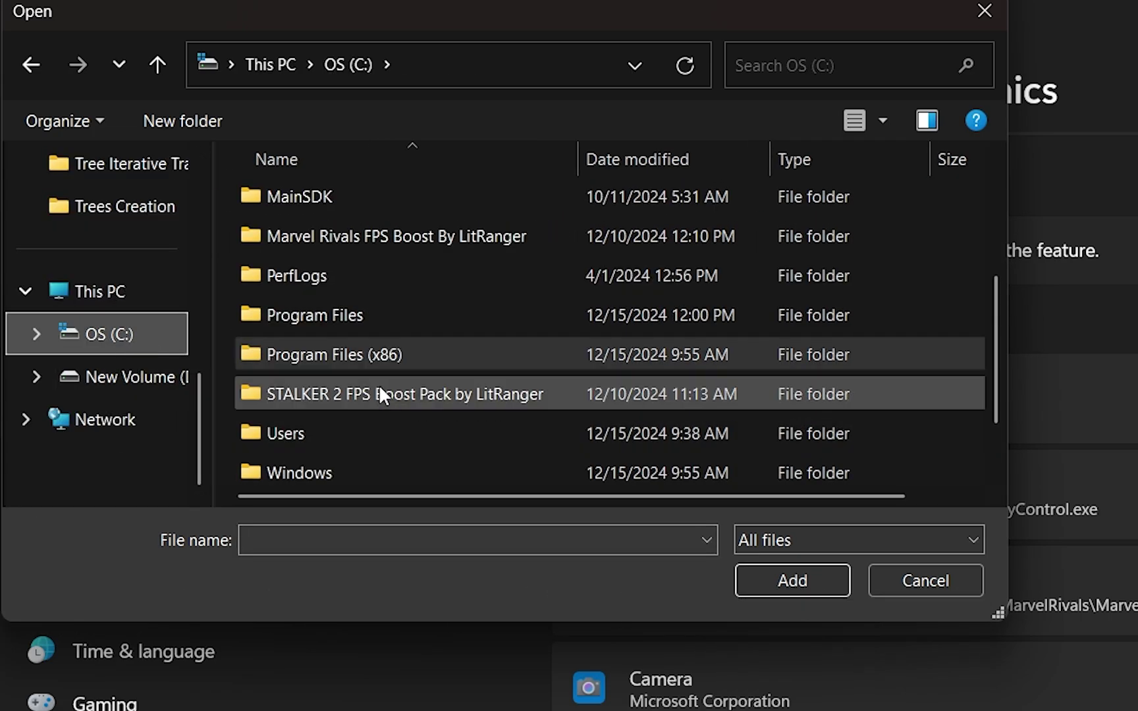
double_click(373, 346)
Step: Browse through Steam, steamapps and common to the Path of Exile 2 game folder
scroll(359, 395, "down", 4)
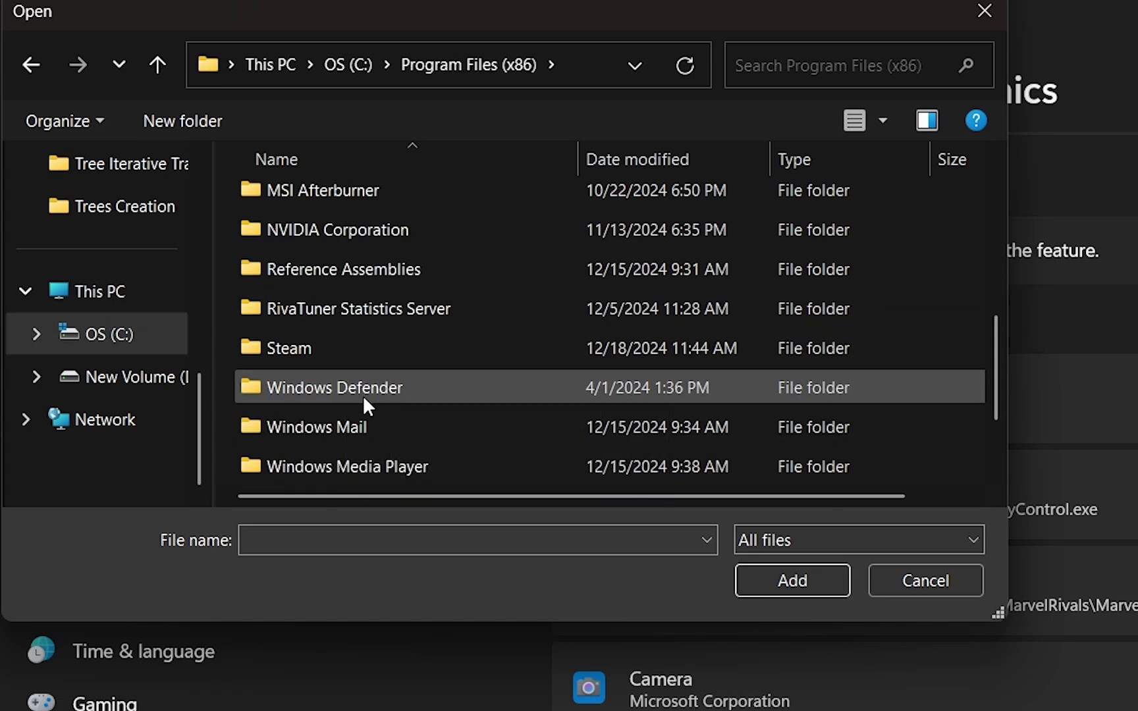
double_click(359, 359)
scroll(315, 333, "down", 3)
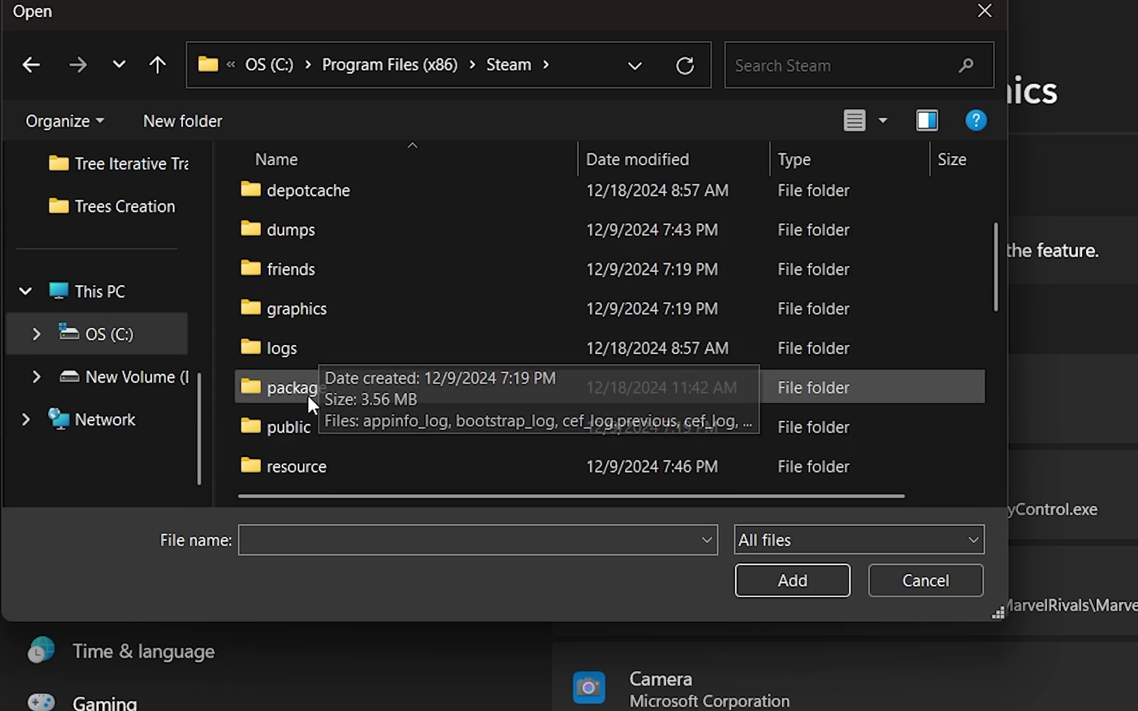
double_click(321, 425)
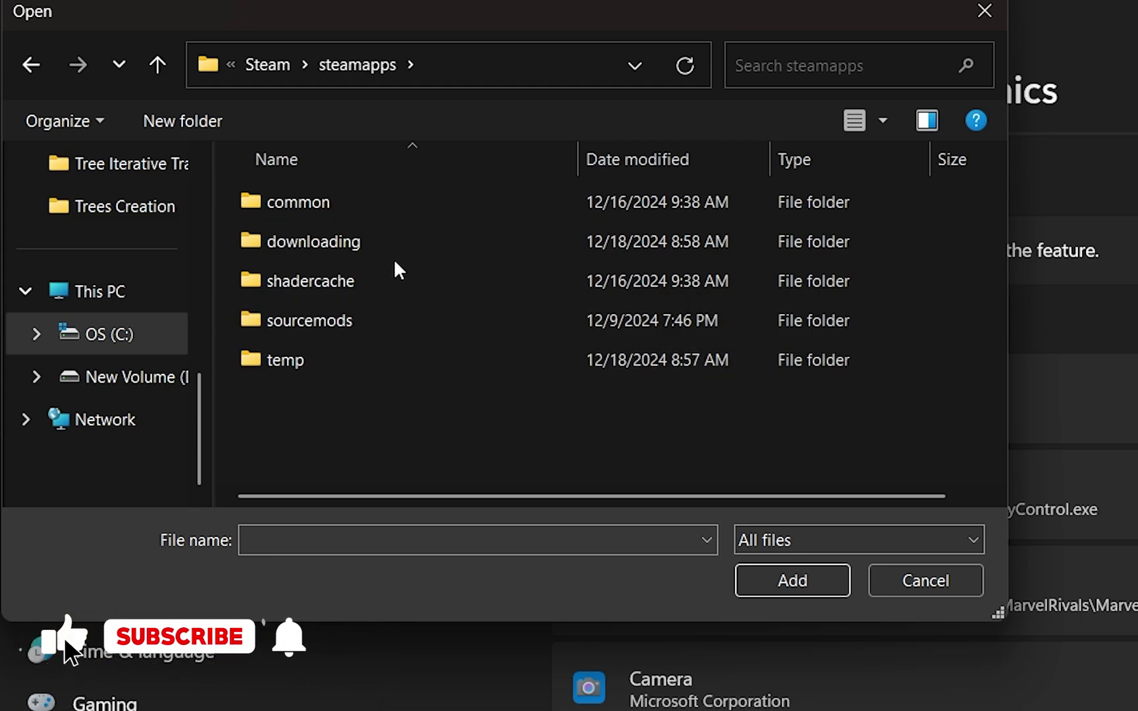
double_click(328, 191)
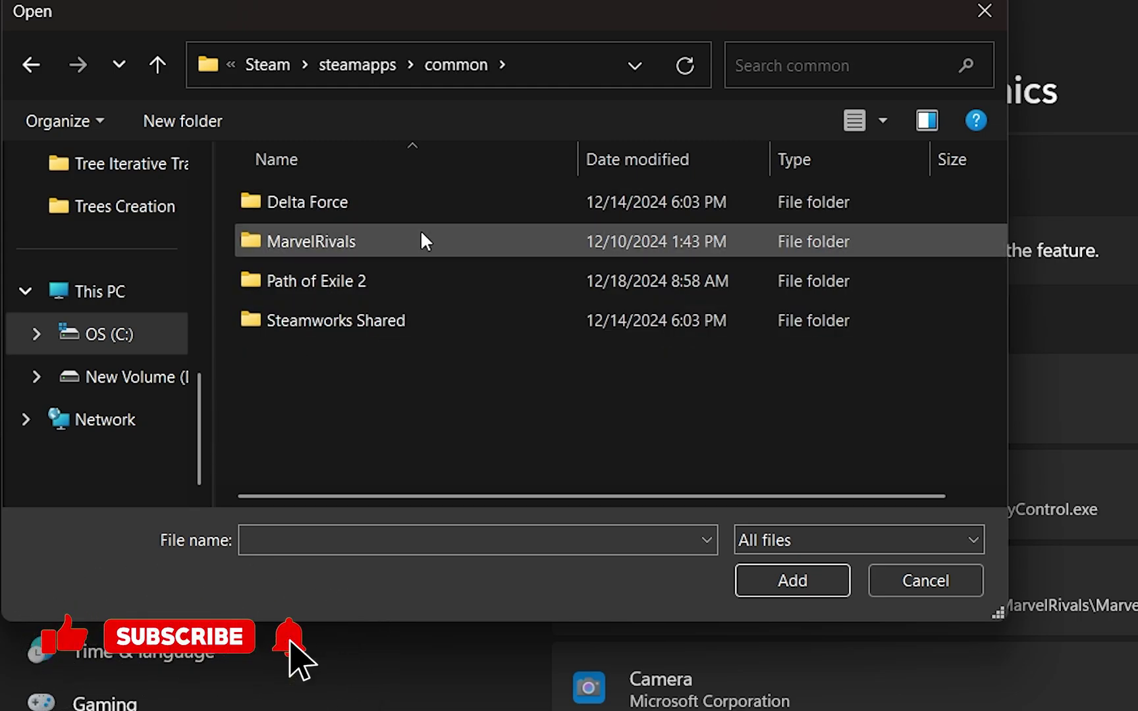
left_click(333, 280)
double_click(332, 280)
Step: Add the PathOfExileSteam application from the game folder to the custom graphics settings
scroll(349, 296, "down", 1)
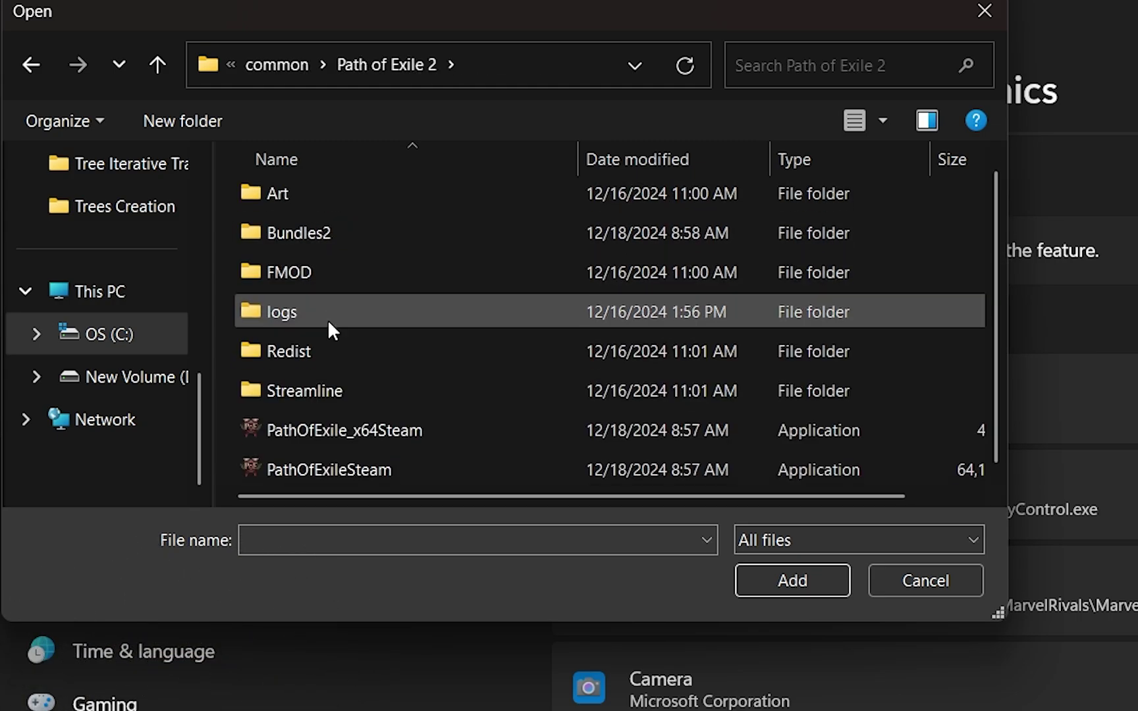
left_click(353, 464)
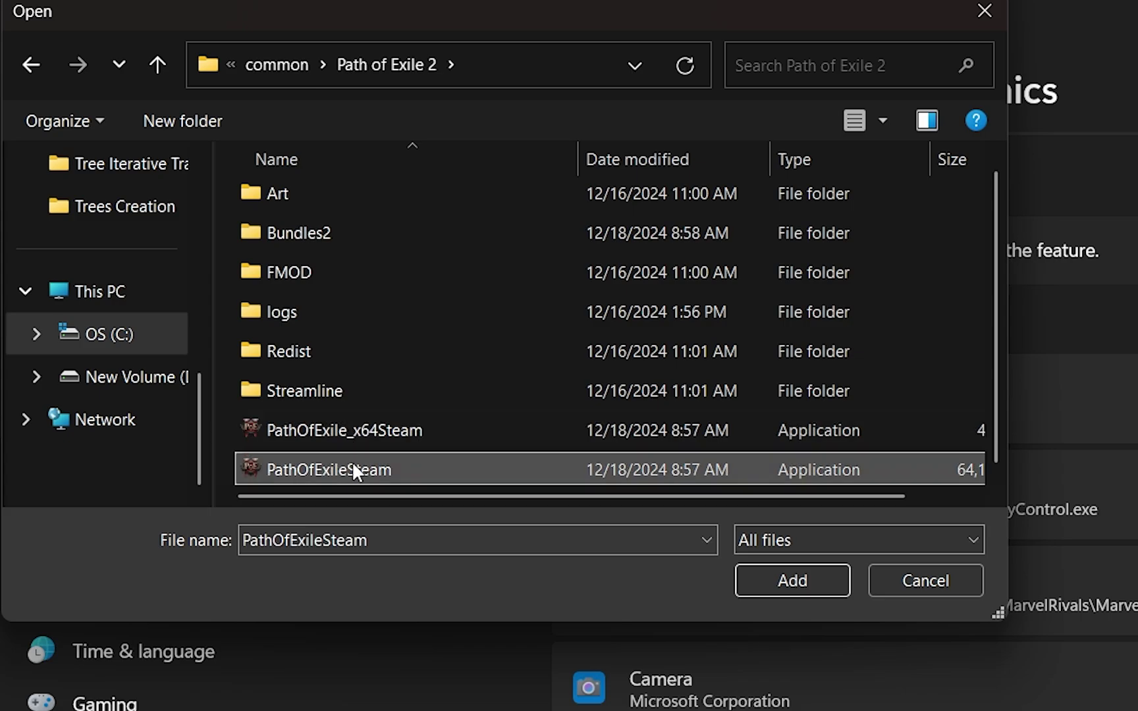
left_click_drag(1009, 412, 1122, 421)
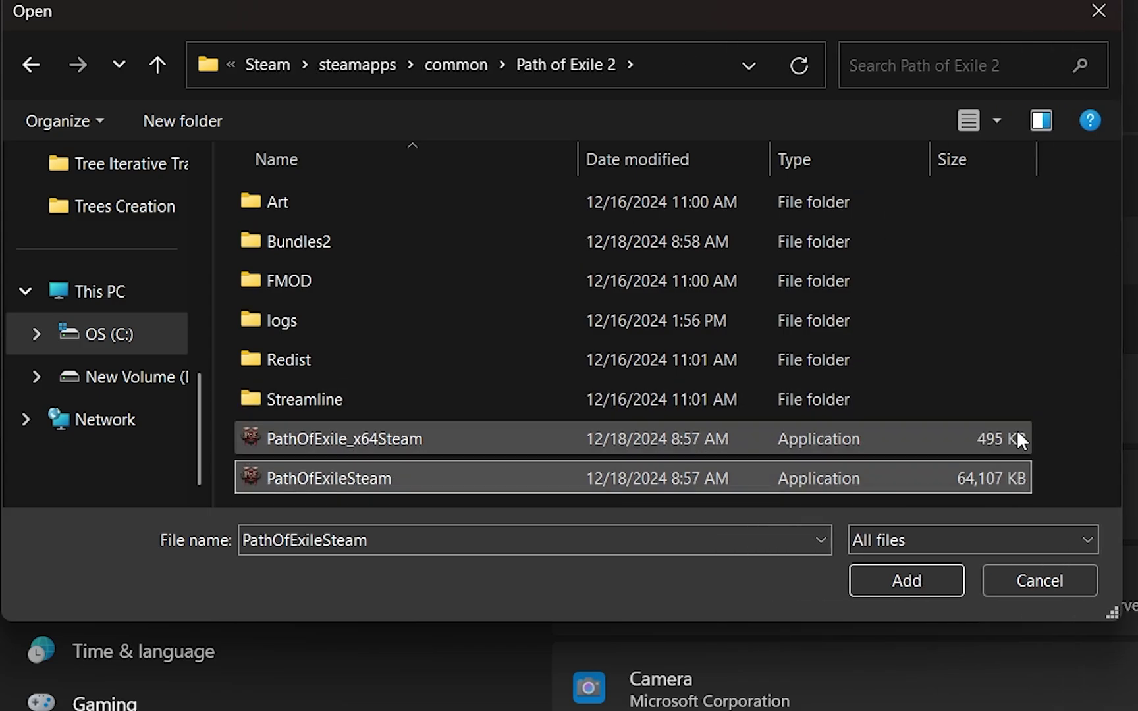
double_click(856, 480)
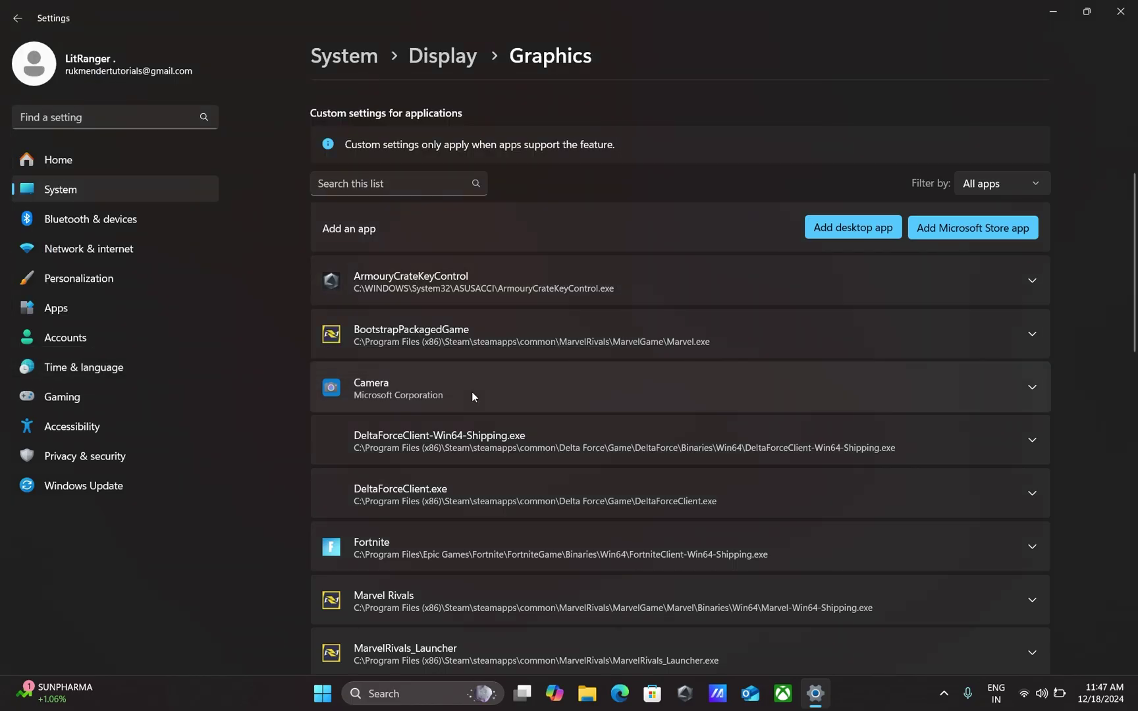
Step: Set PathOfExileSteam's GPU preference to High Performance (NVIDIA GeForce RTX 3050 6GB Laptop GPU), with optimizations for windowed games on
scroll(472, 391, "down", 10)
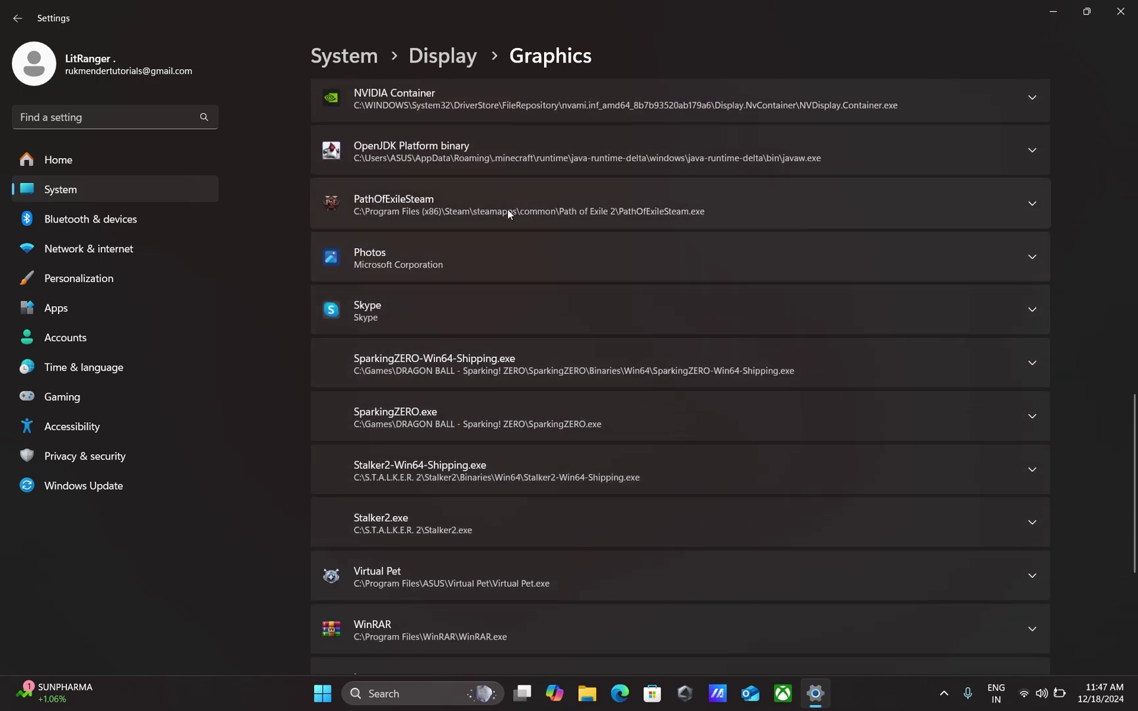
left_click(601, 202)
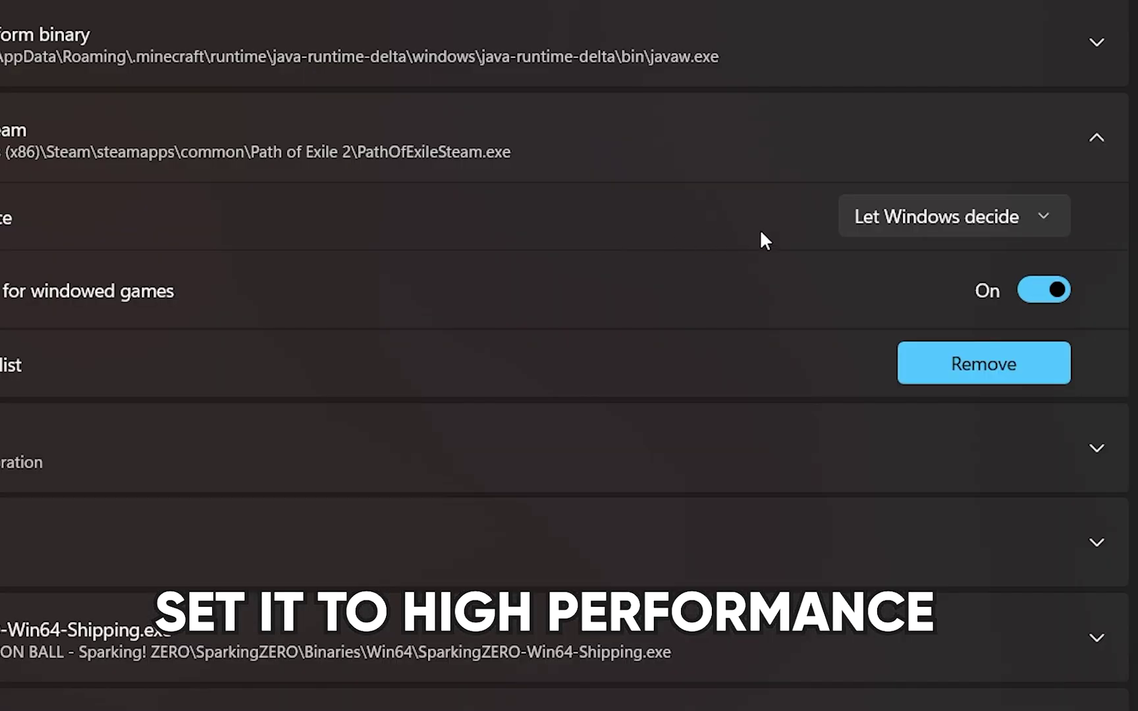
left_click(915, 248)
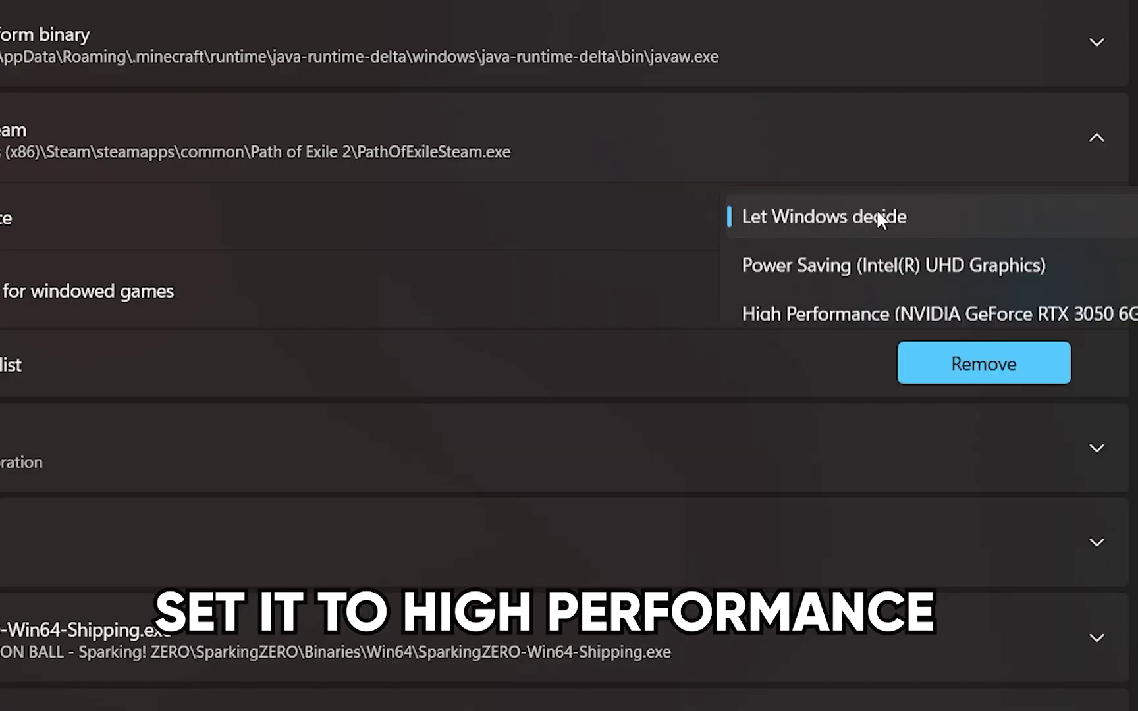
left_click(917, 309)
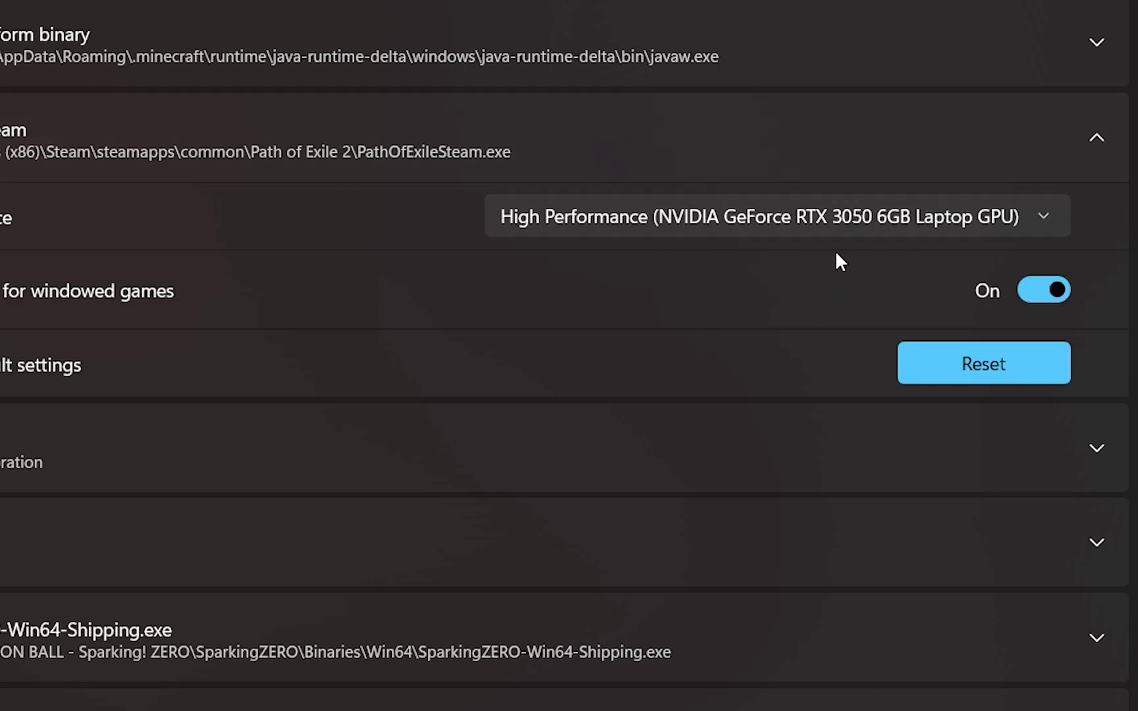
left_click(1041, 291)
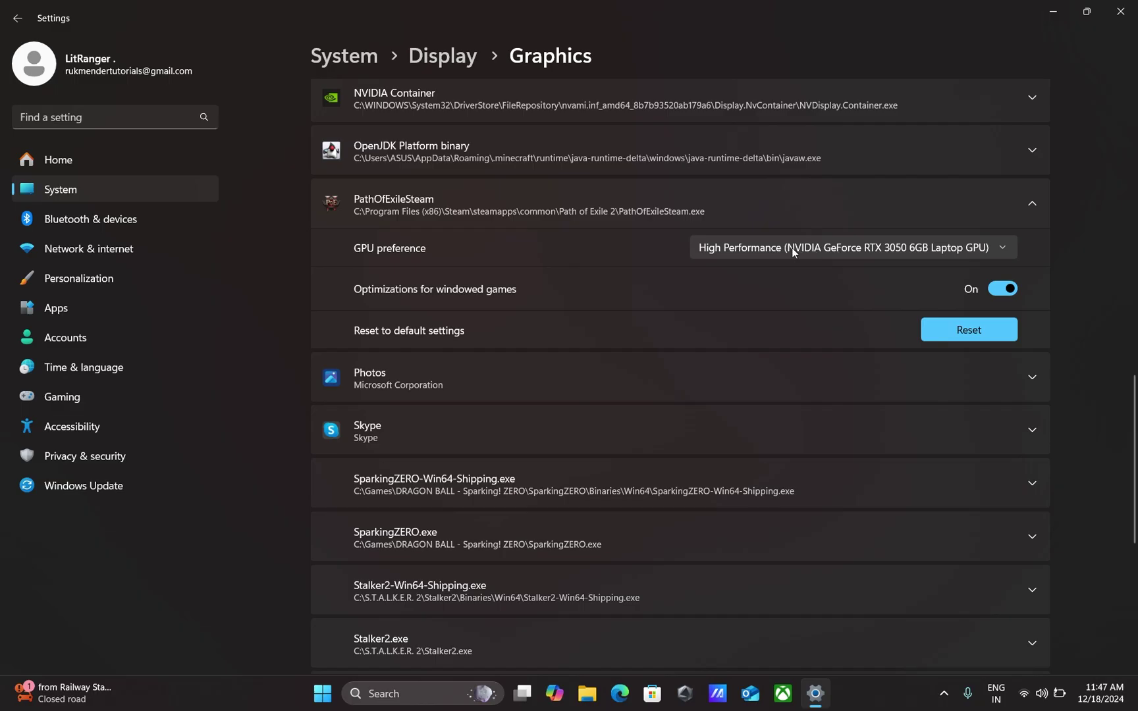
Step: Add the PathOfExile_x64Steam application from the Path of Exile 2 folder as another desktop app
scroll(691, 301, "up", 10)
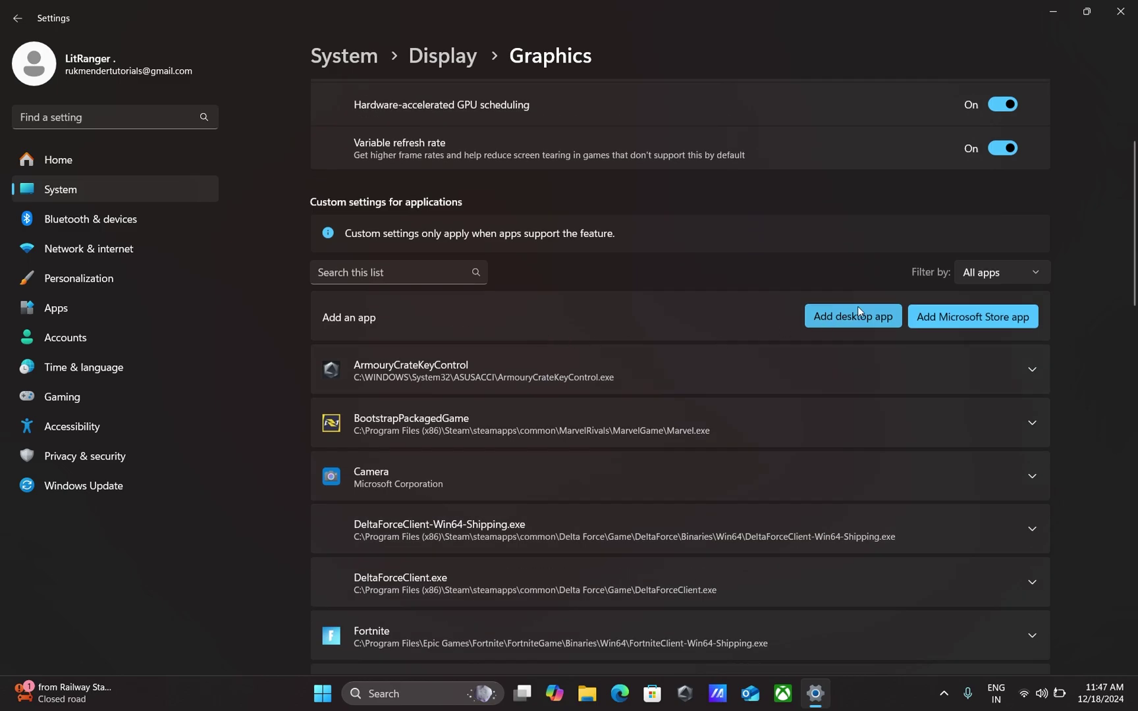
left_click(857, 315)
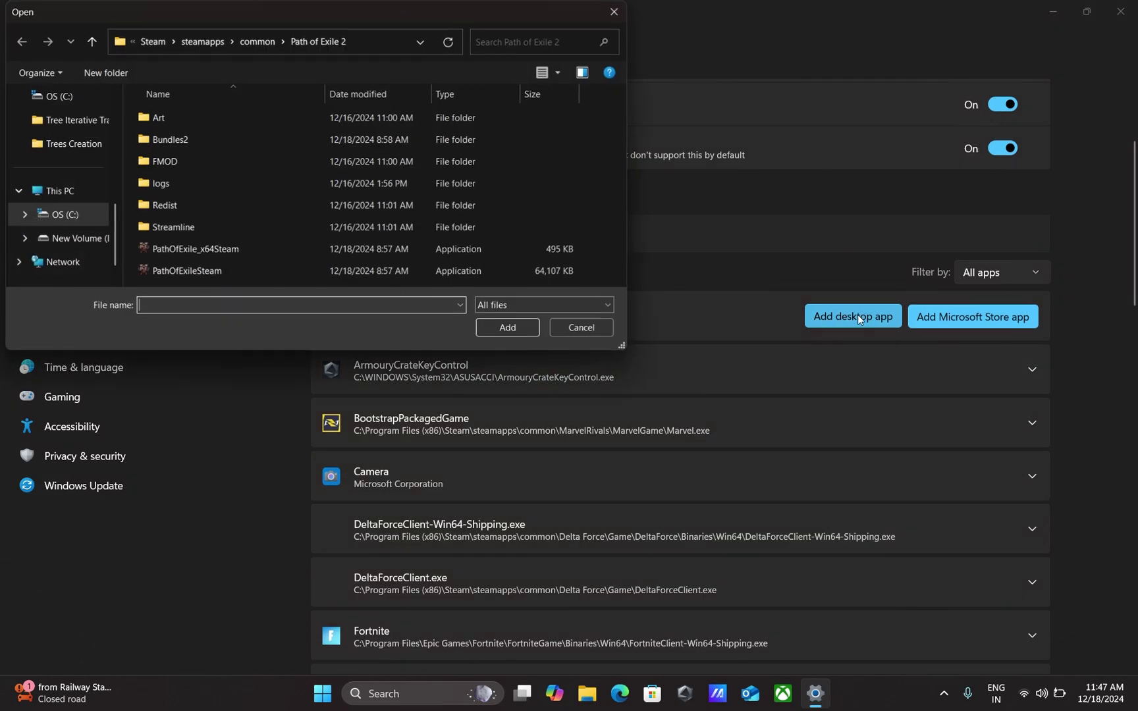
left_click(261, 249)
double_click(377, 248)
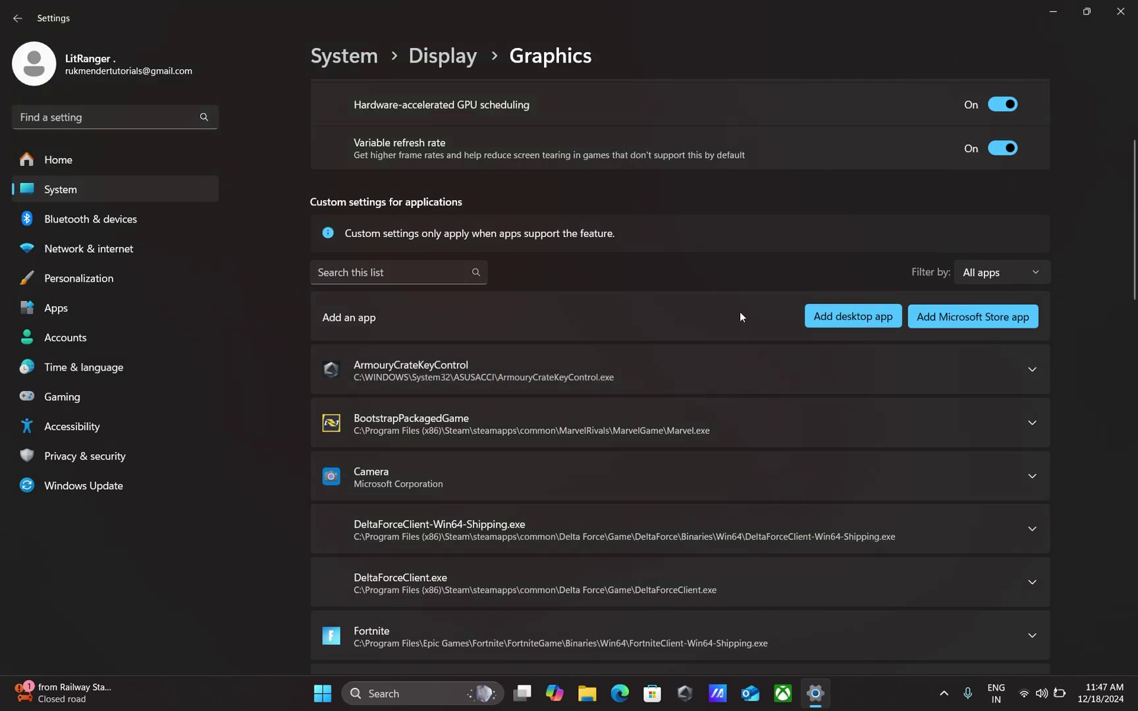
Step: Set PathOfExile_x64Steam's GPU preference to High Performance (NVIDIA GeForce RTX 3050 6GB Laptop GPU)
scroll(751, 311, "down", 8)
scroll(724, 329, "down", 2)
scroll(849, 409, "down", 2)
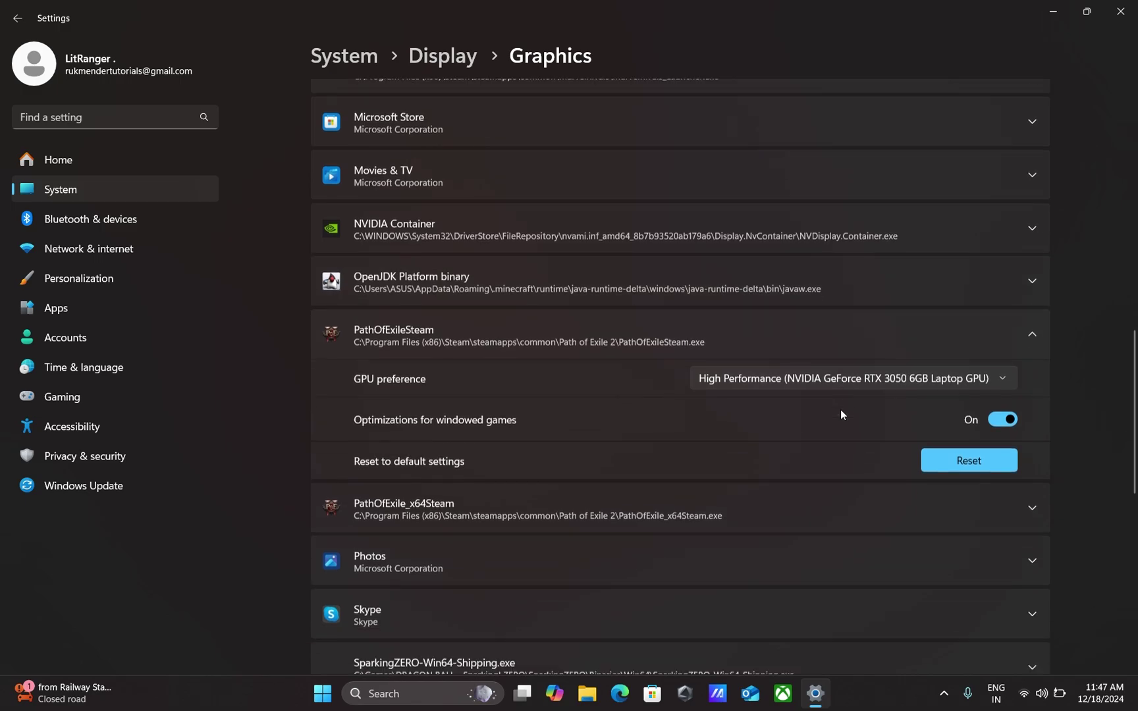
left_click(668, 463)
left_click(930, 507)
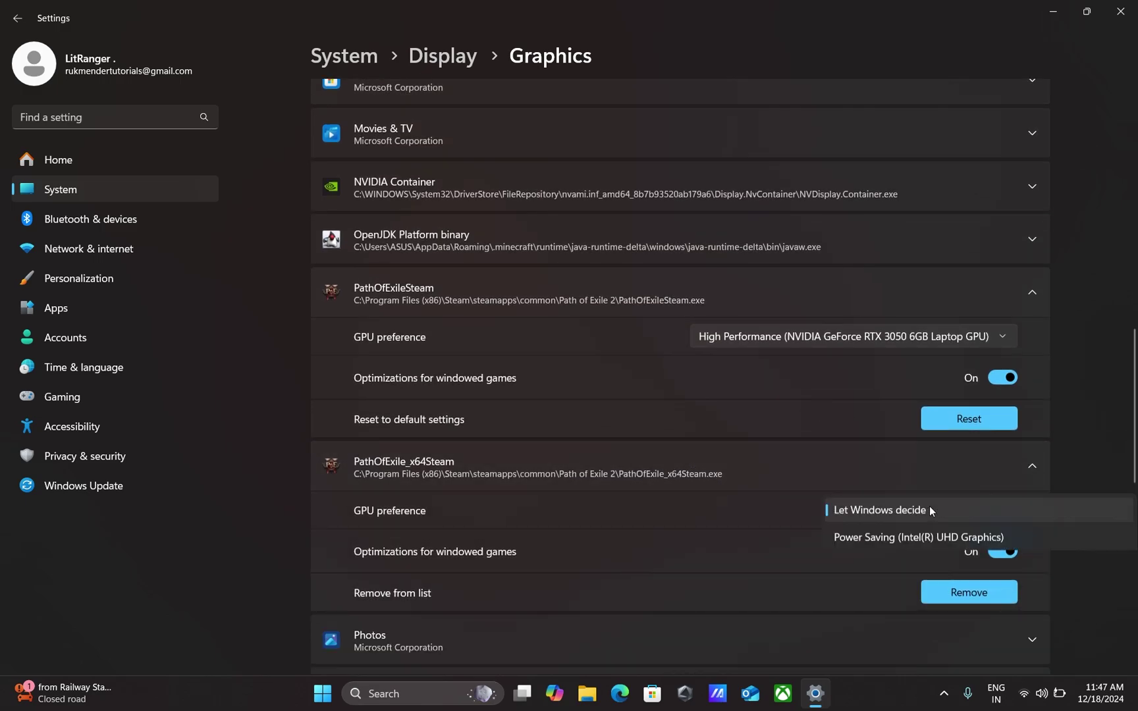
left_click(893, 564)
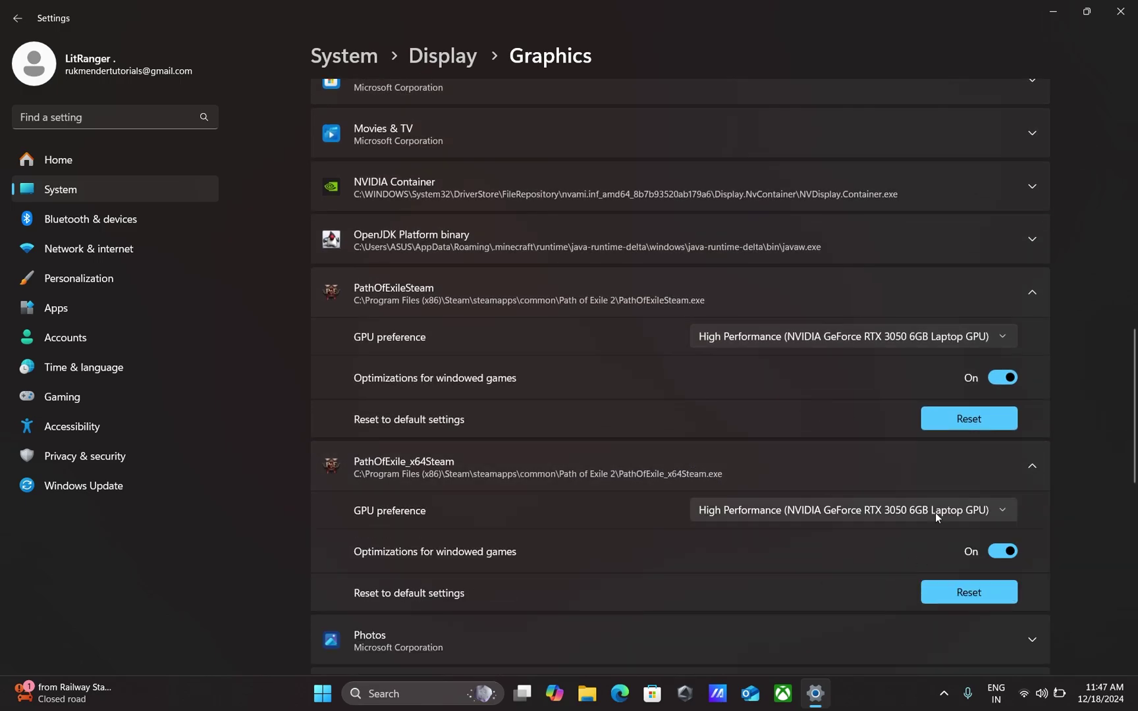
Step: Check for Windows updates, and look for optional updates in the advanced update options
left_click(122, 486)
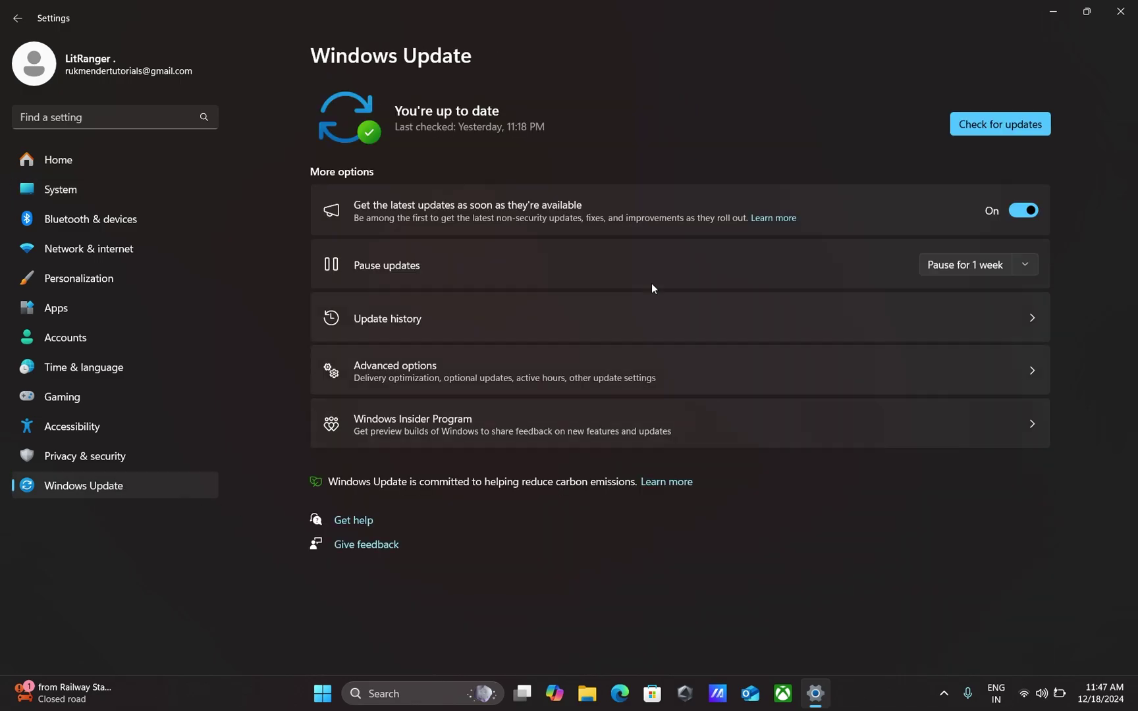
left_click(1005, 123)
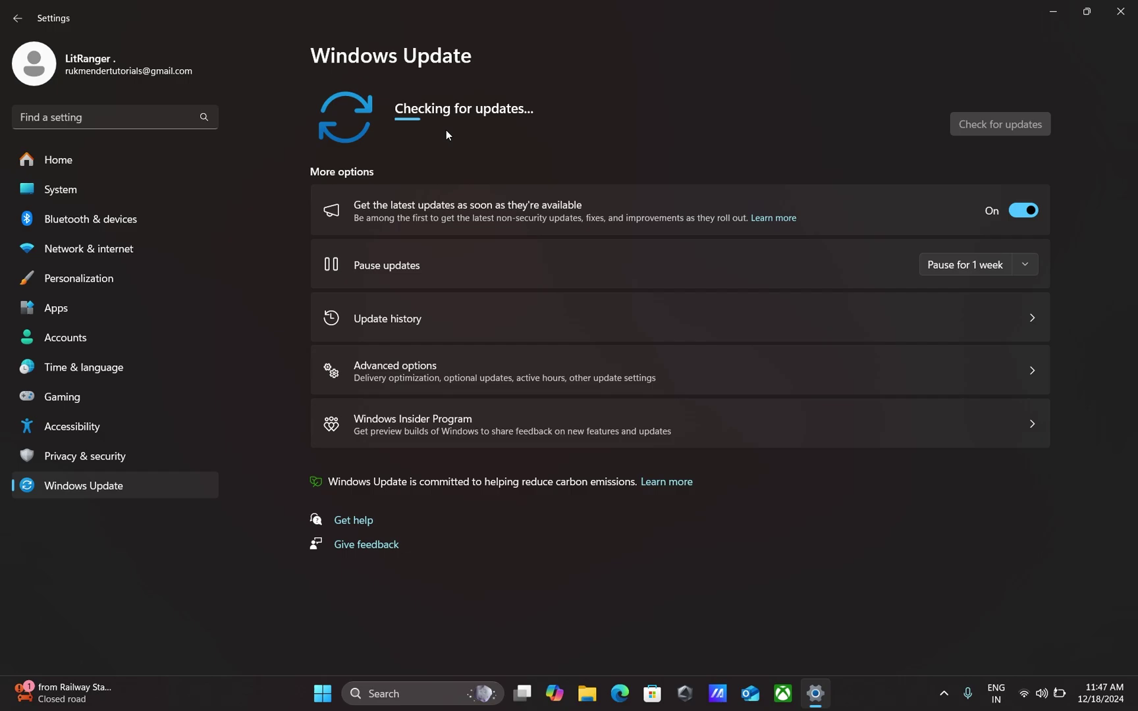
left_click(483, 378)
scroll(467, 385, "down", 1)
left_click(457, 388)
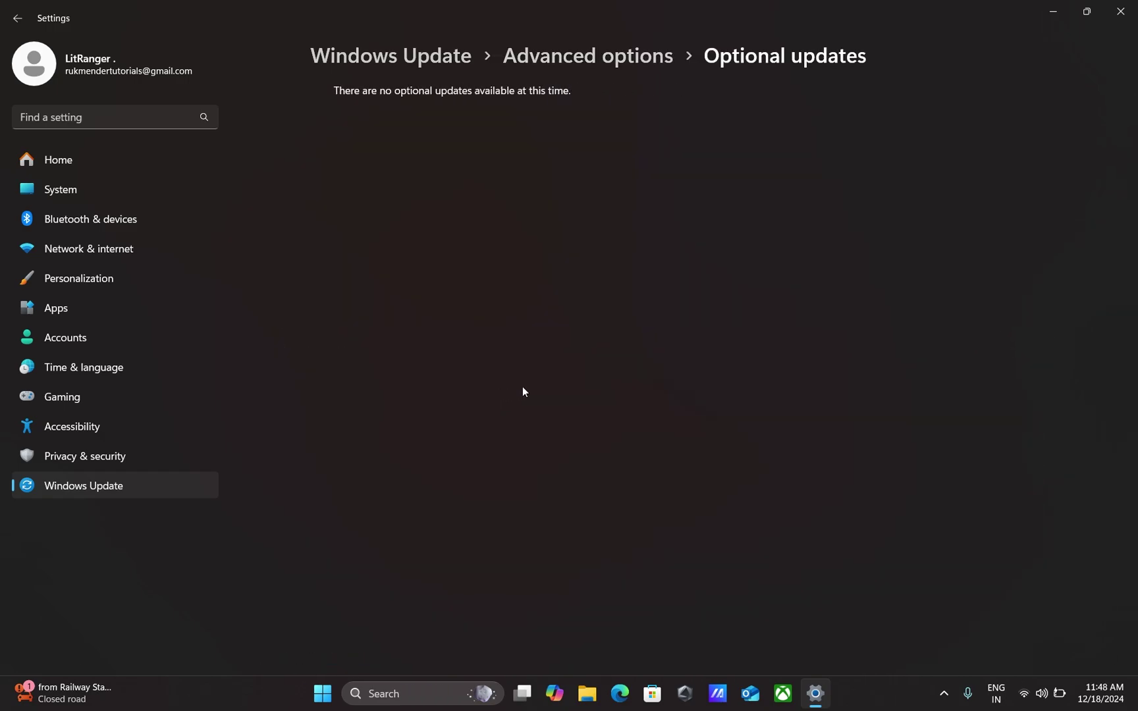
left_click(19, 20)
left_click(20, 20)
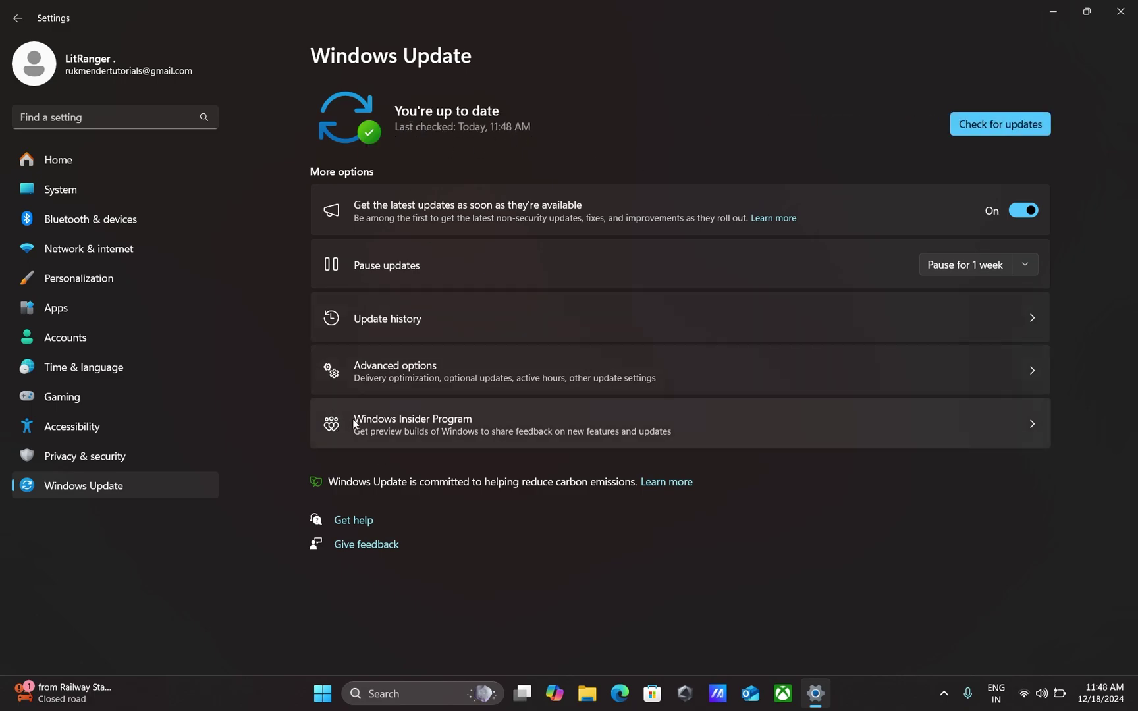
Step: Search the settings for "storage sense" and open the Storage Sense configuration
left_click(108, 120)
type("storage sense")
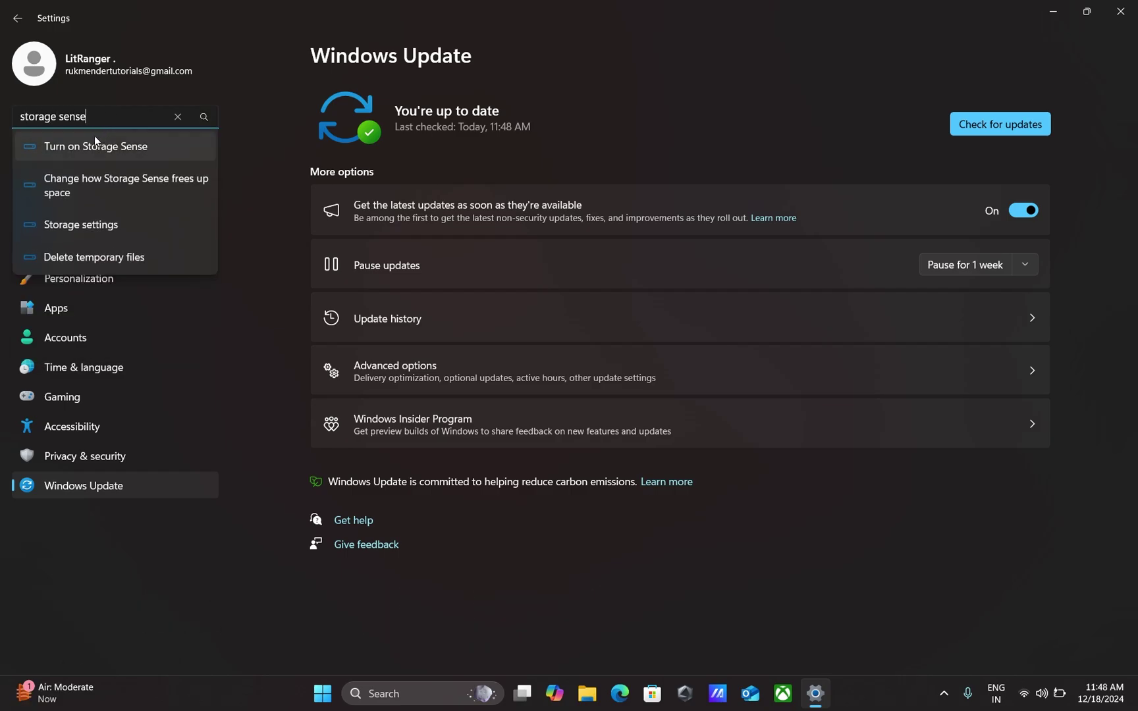
left_click(94, 141)
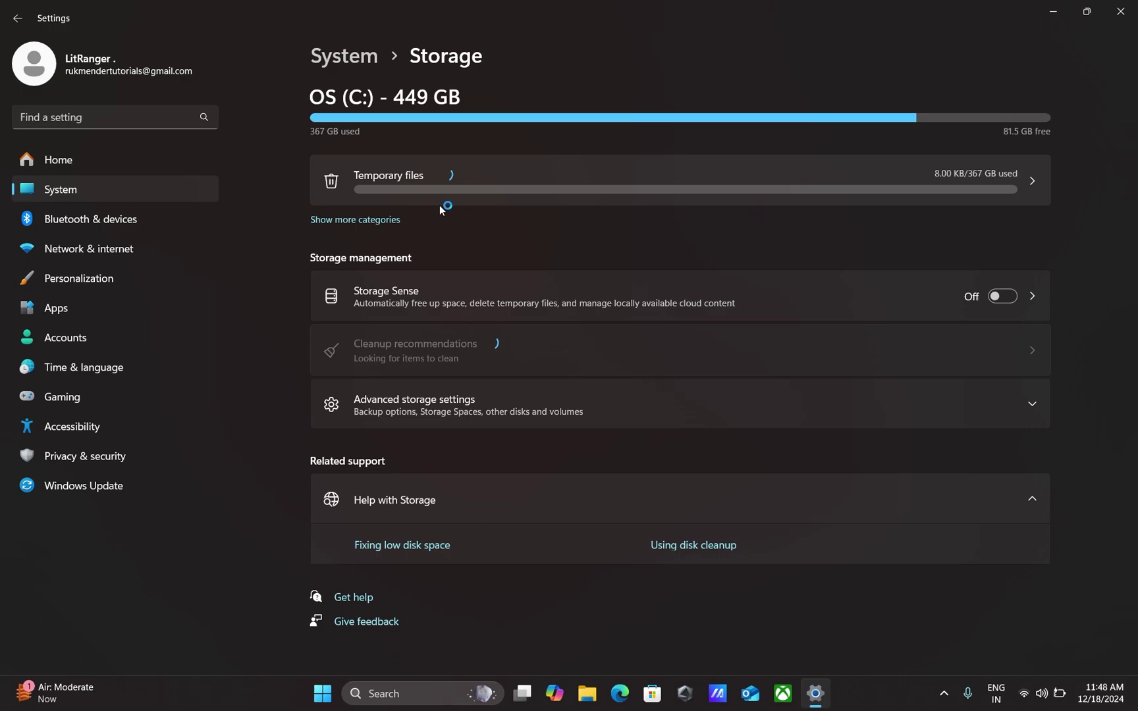
left_click(461, 296)
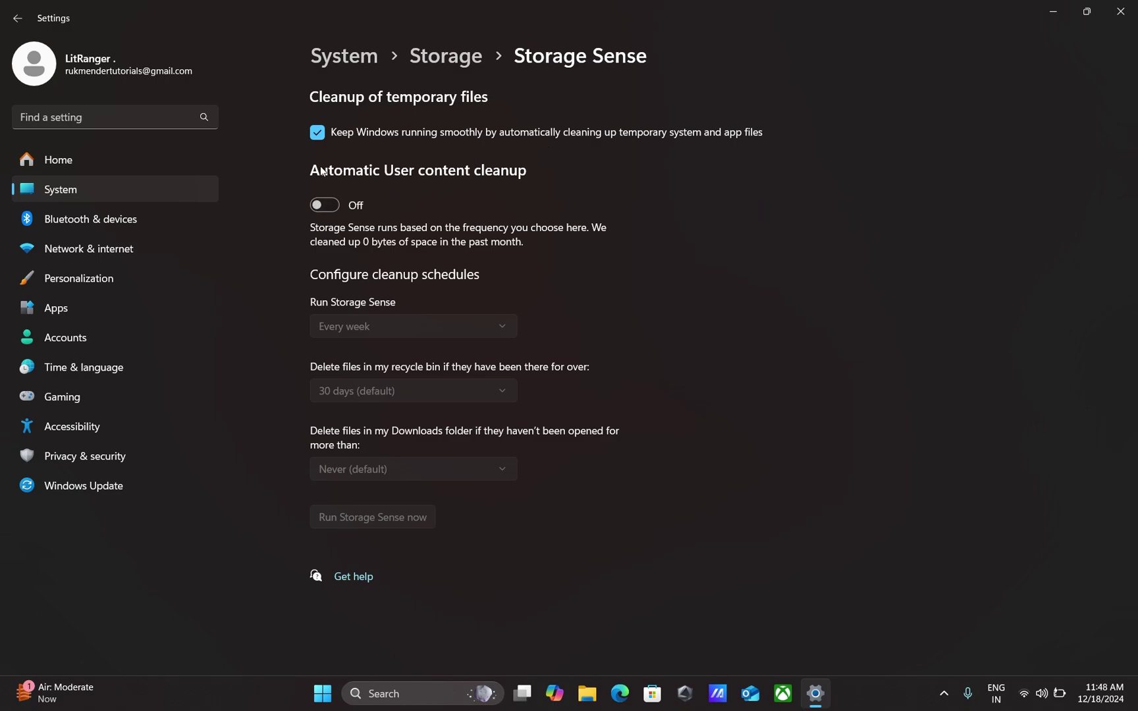
Step: Turn on automatic user content cleanup and schedule Storage Sense to run every week
left_click(321, 208)
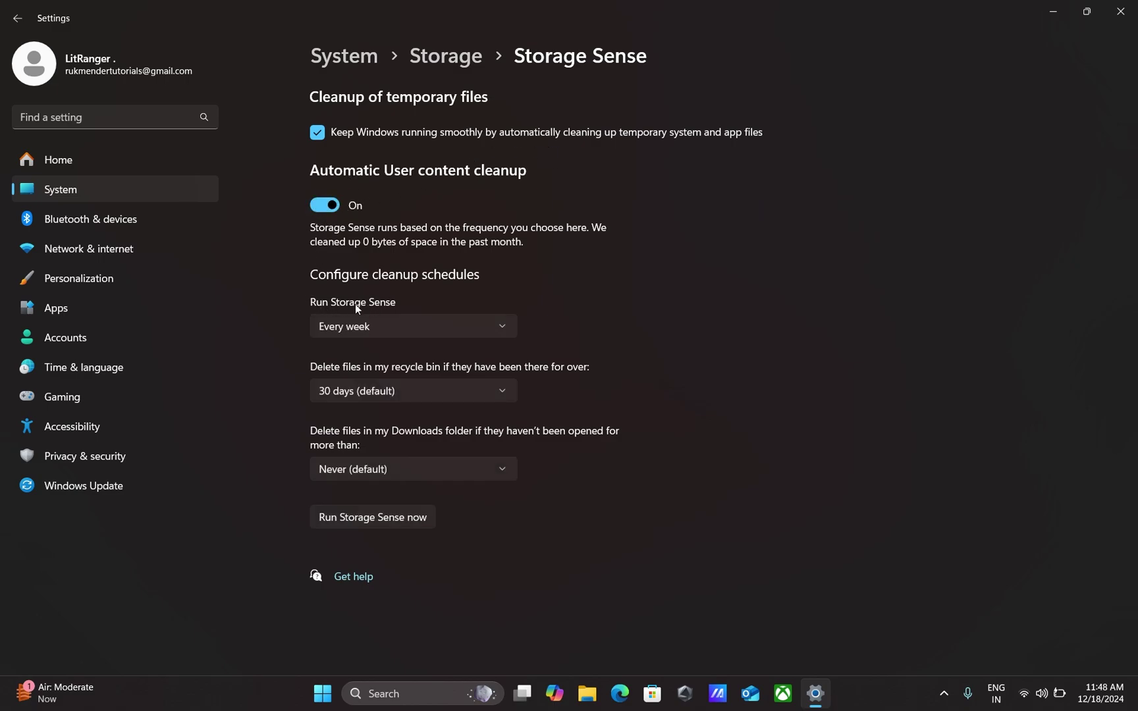
left_click(370, 324)
left_click(354, 327)
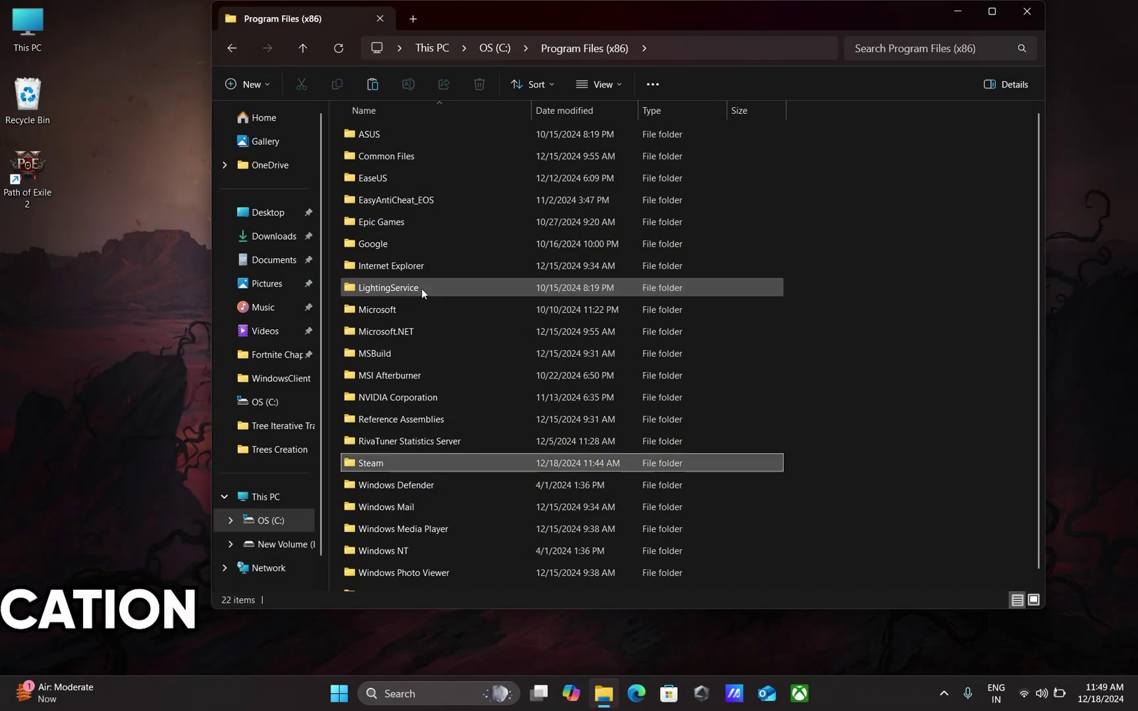
Step: Open the Path of Exile 2 game folder inside Steam's steamapps\common directory
double_click(382, 461)
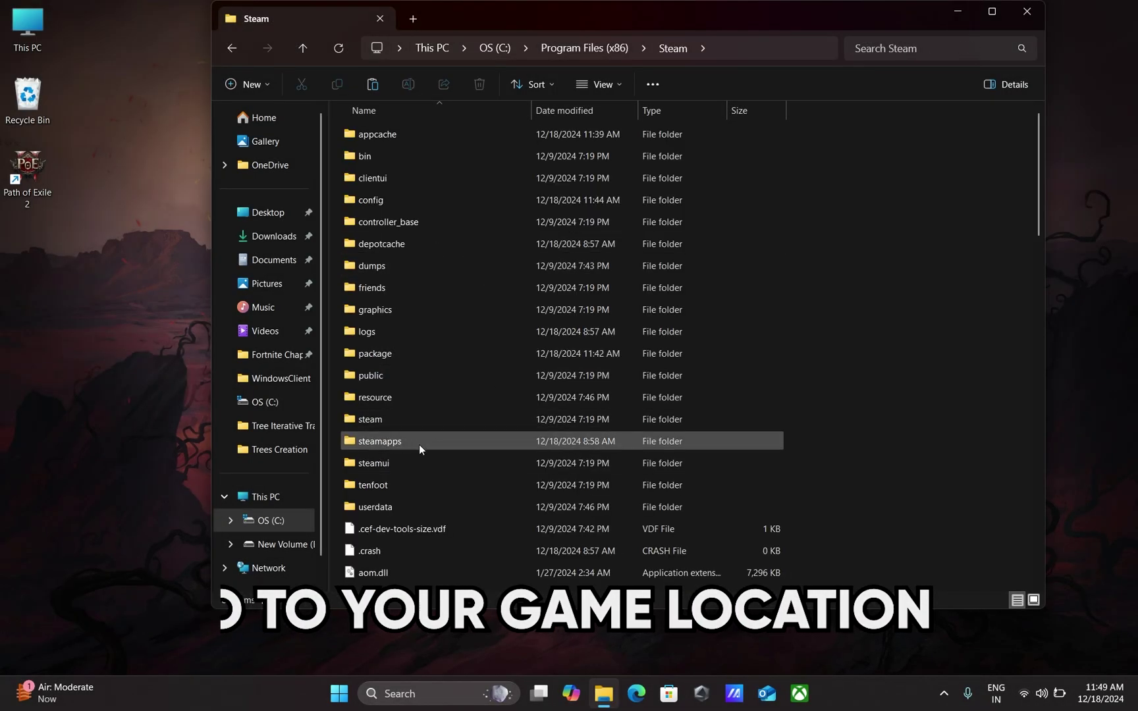
double_click(414, 450)
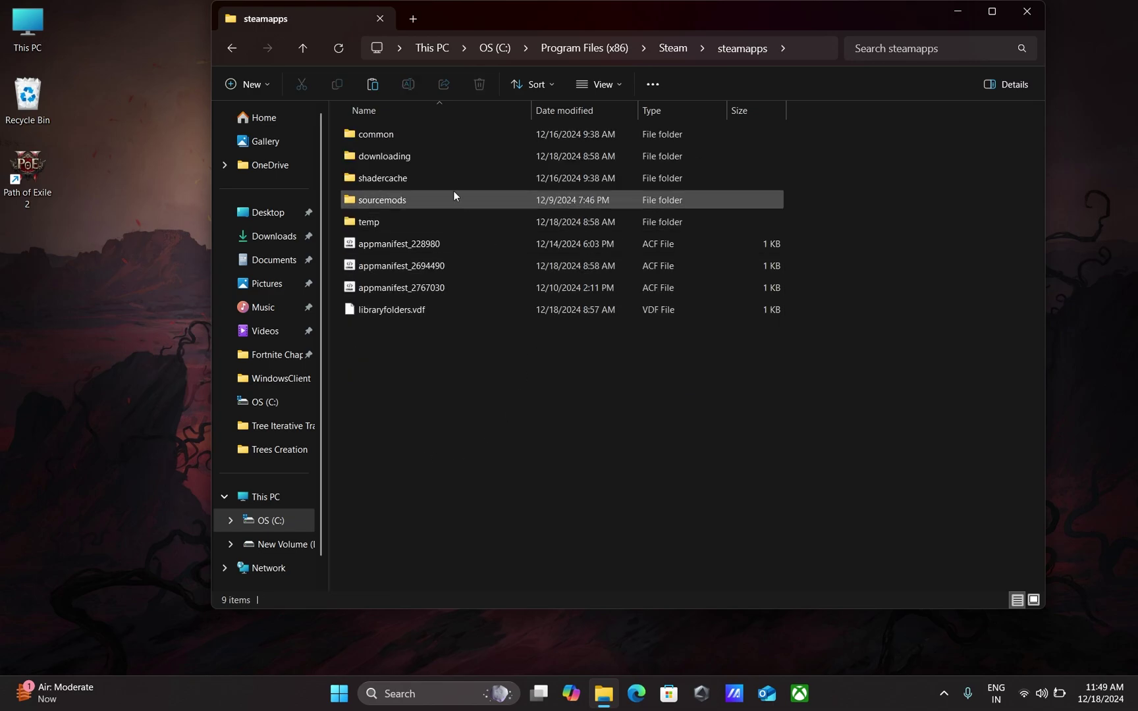
double_click(440, 141)
double_click(405, 183)
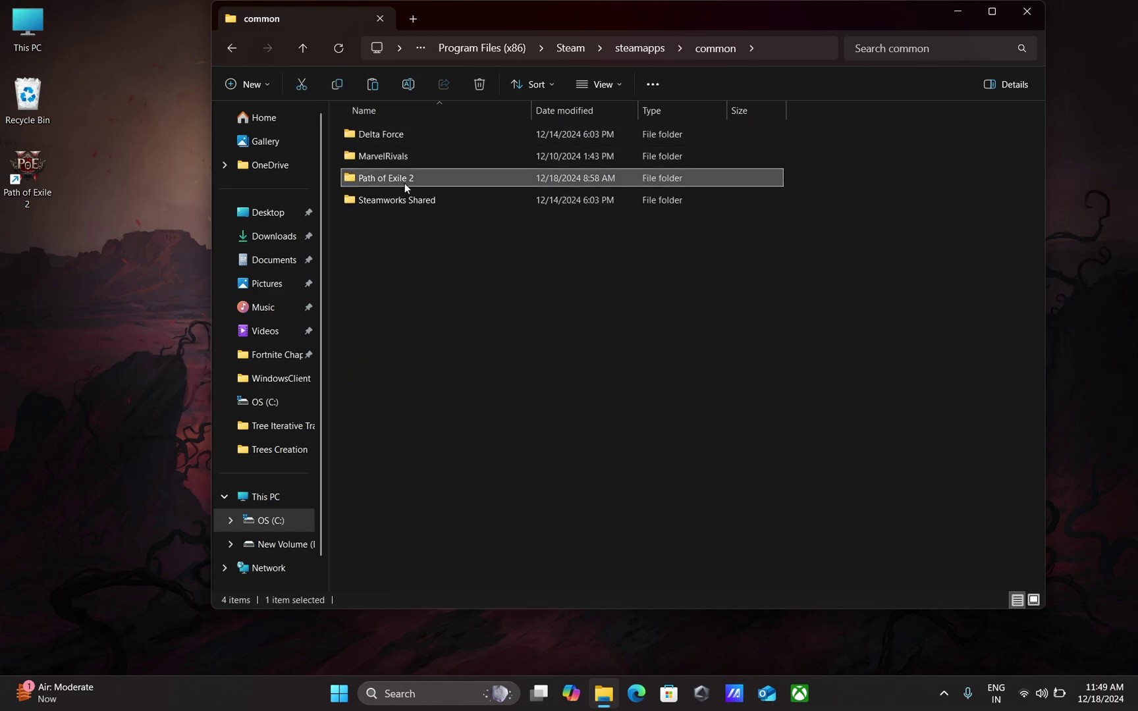
Step: Disable fullscreen optimizations in PathOfExileSteam's compatibility properties, apply the change and close the game folder
left_click(391, 484)
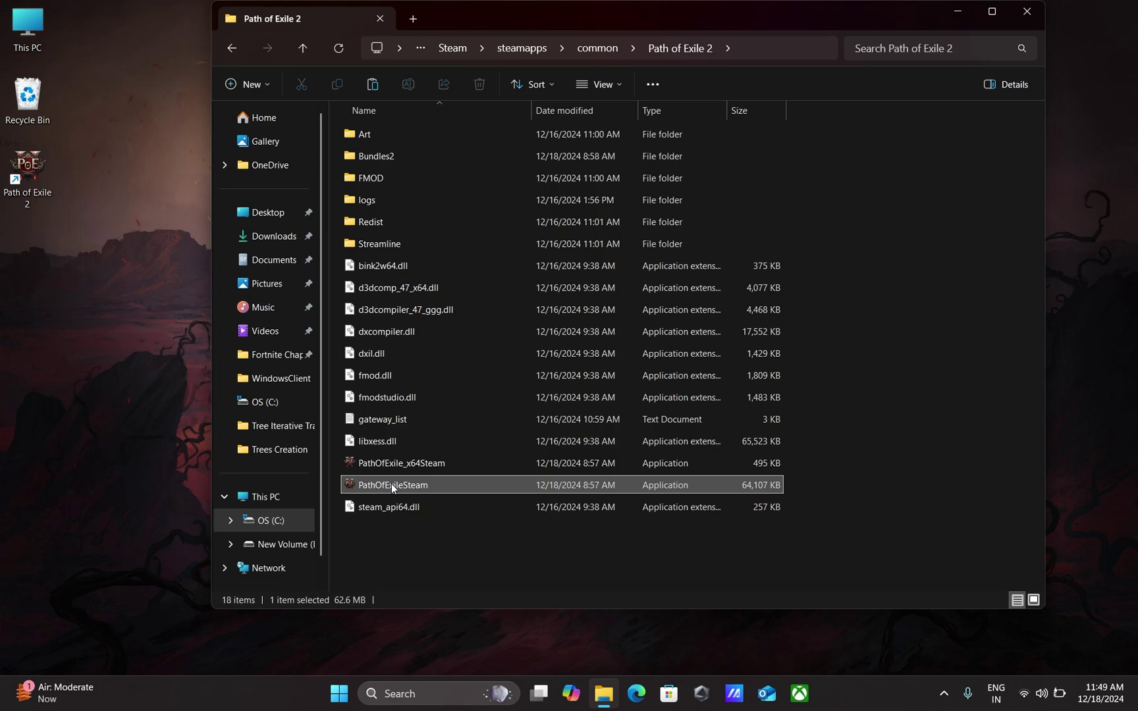
right_click(401, 482)
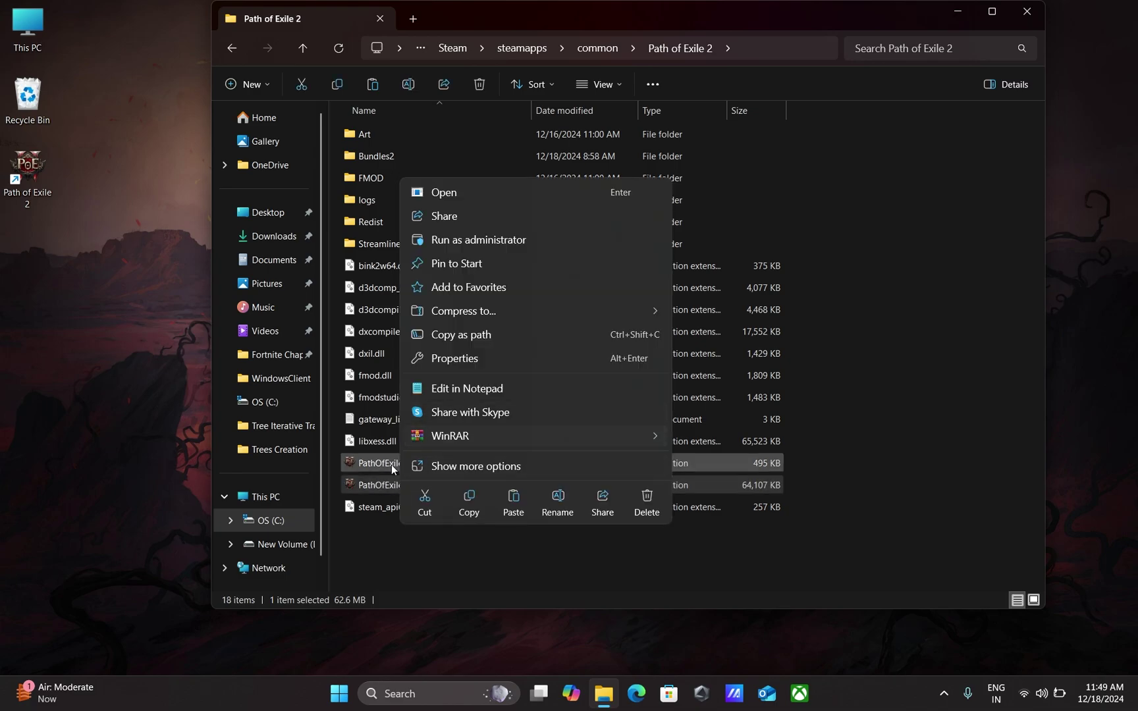
left_click(454, 361)
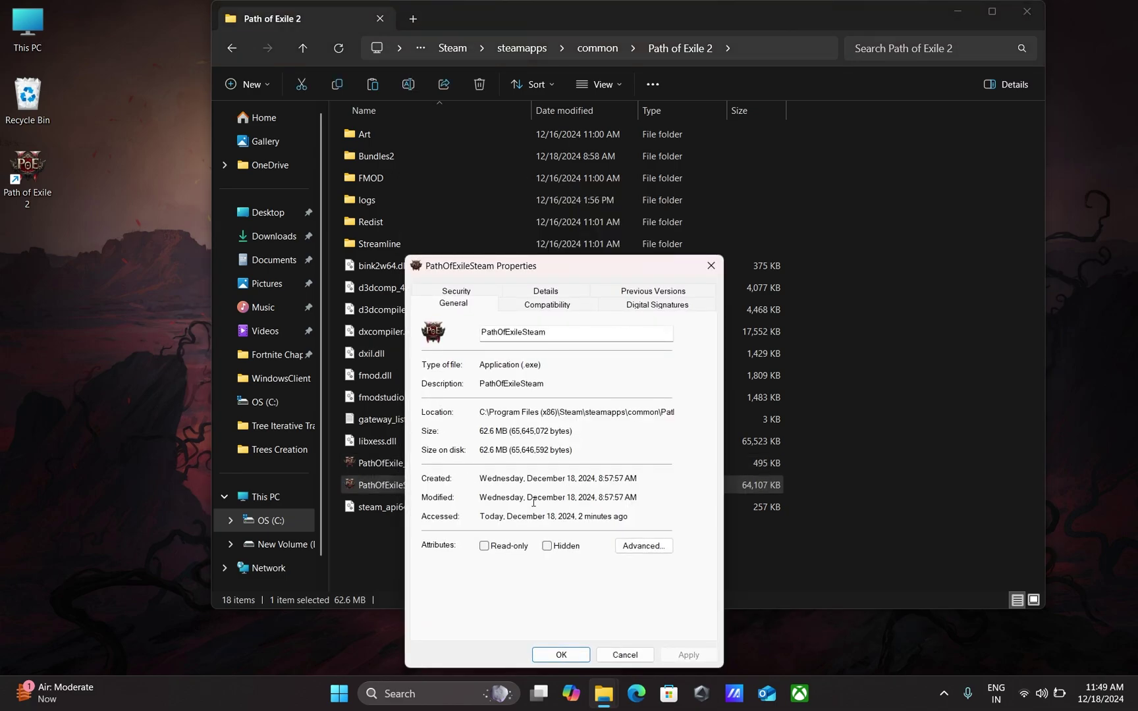
left_click(565, 309)
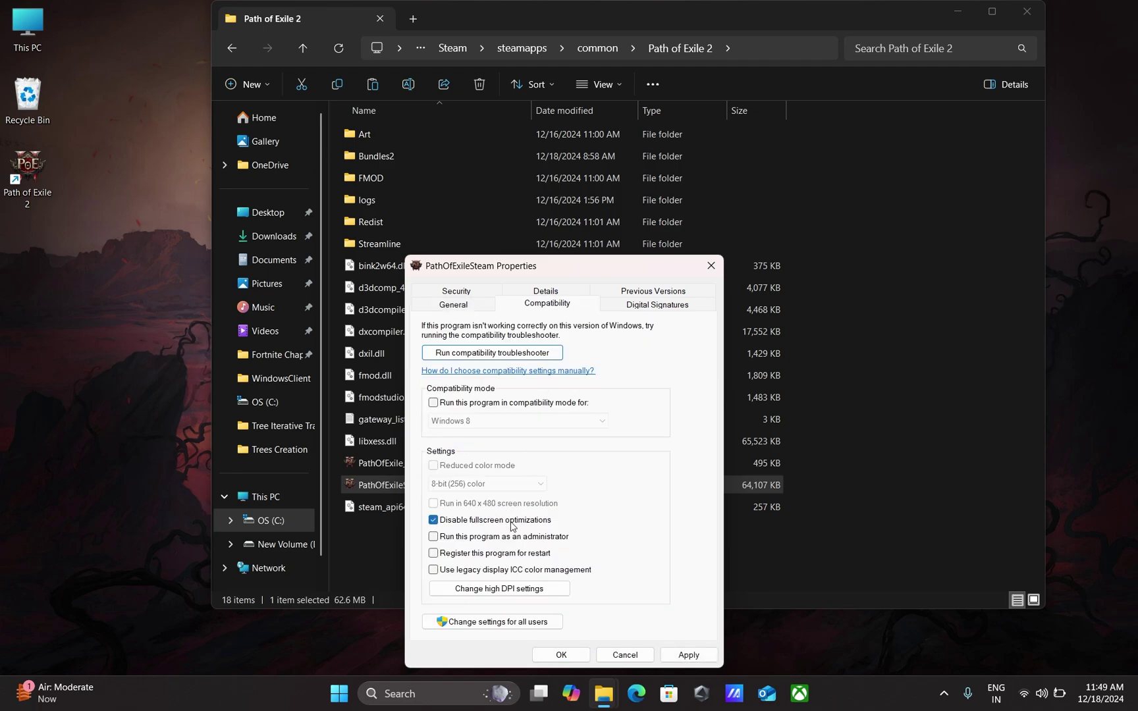
left_click(687, 656)
left_click(559, 657)
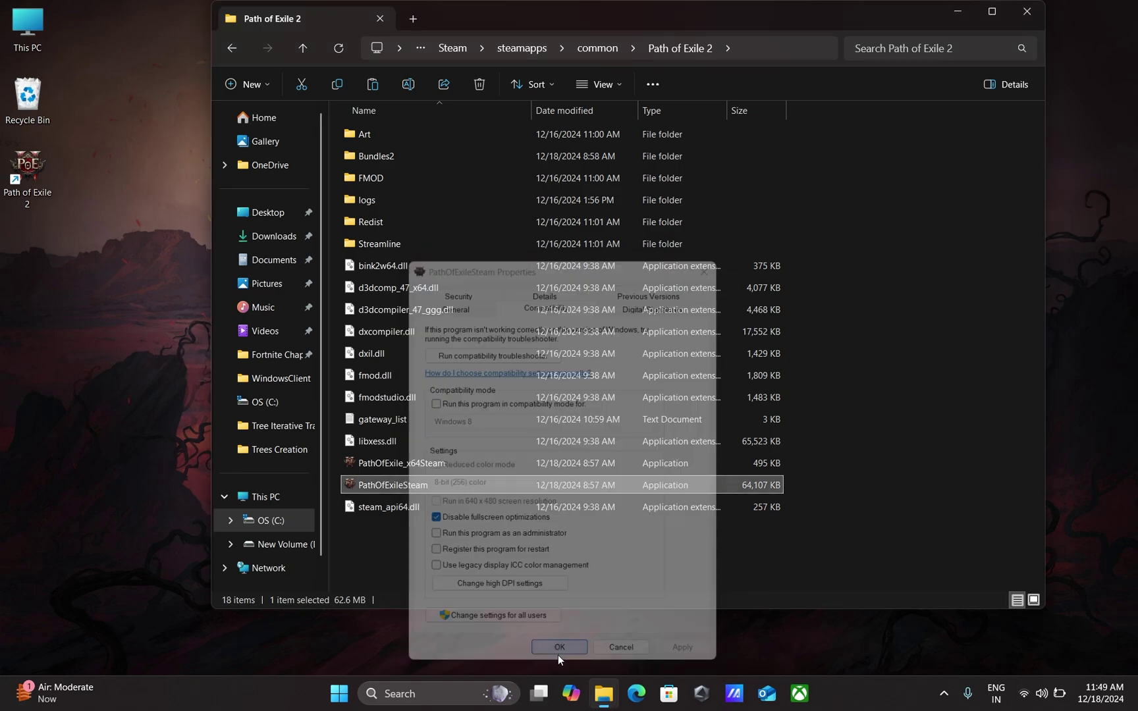
left_click(1027, 11)
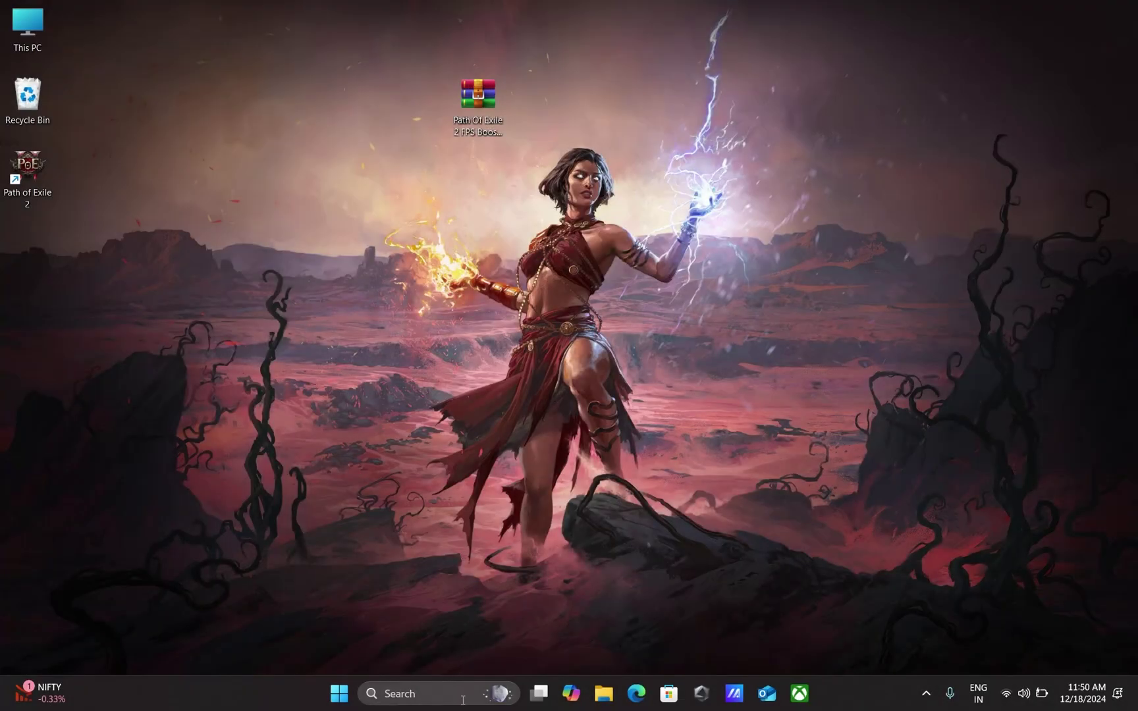
Step: Search Windows for "restore point", open the System Protection settings and move the dialog toward the middle of the desktop
left_click(463, 700)
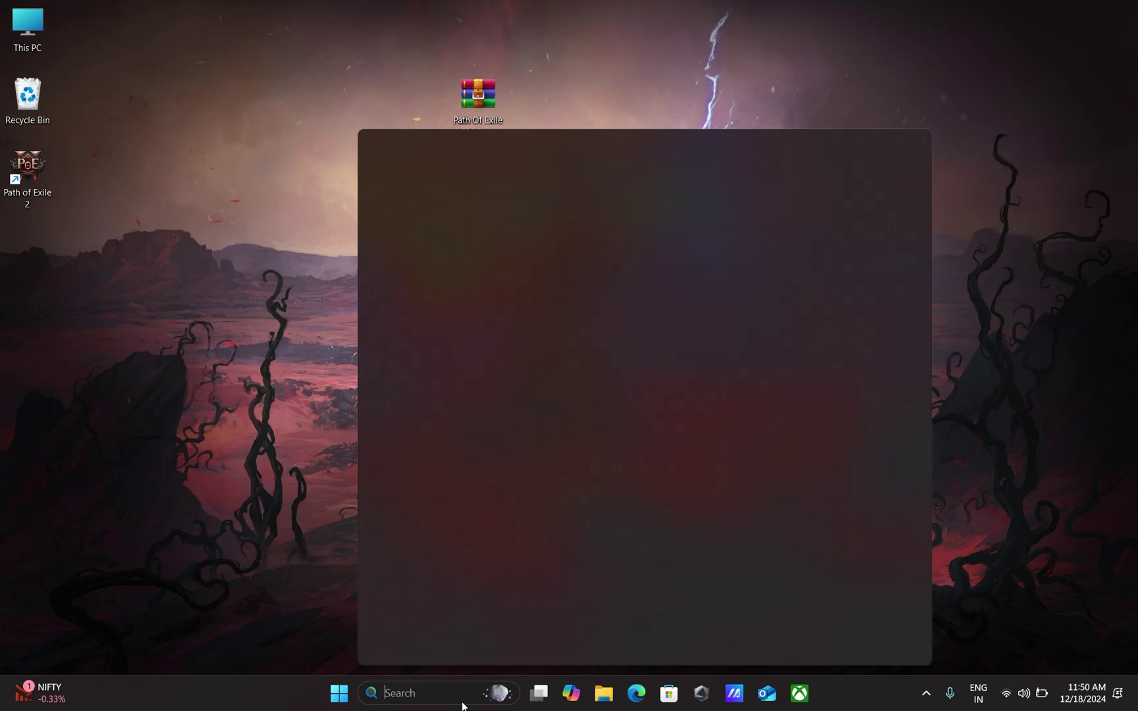
type("restore point")
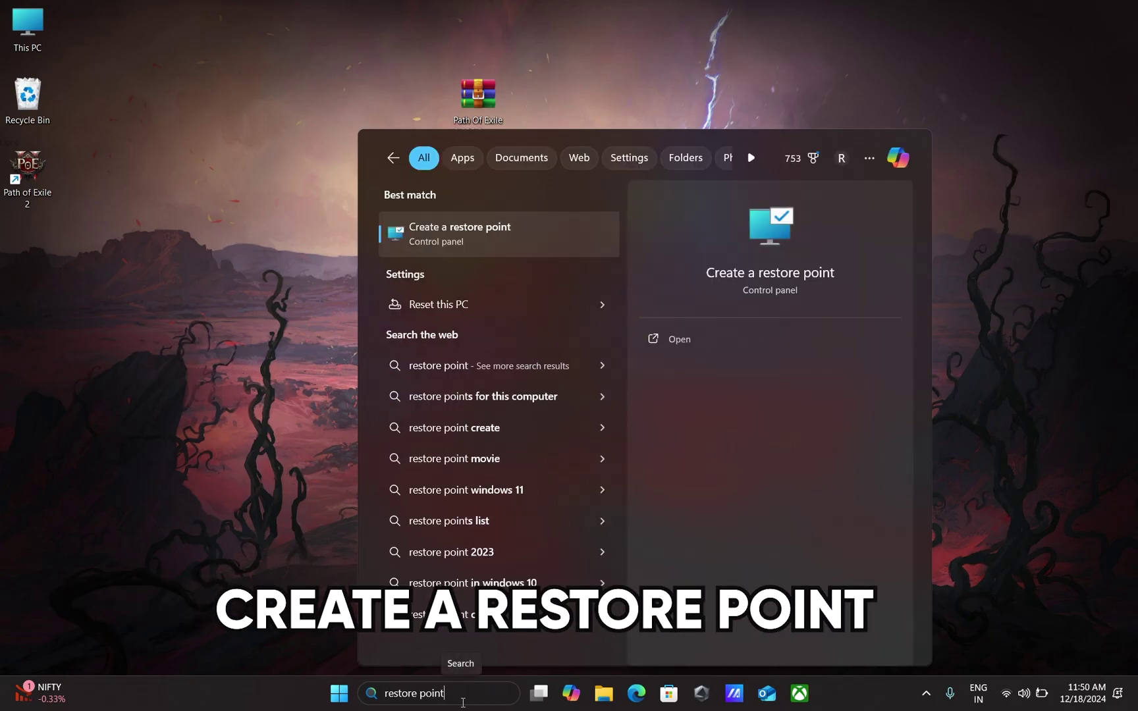
left_click(490, 239)
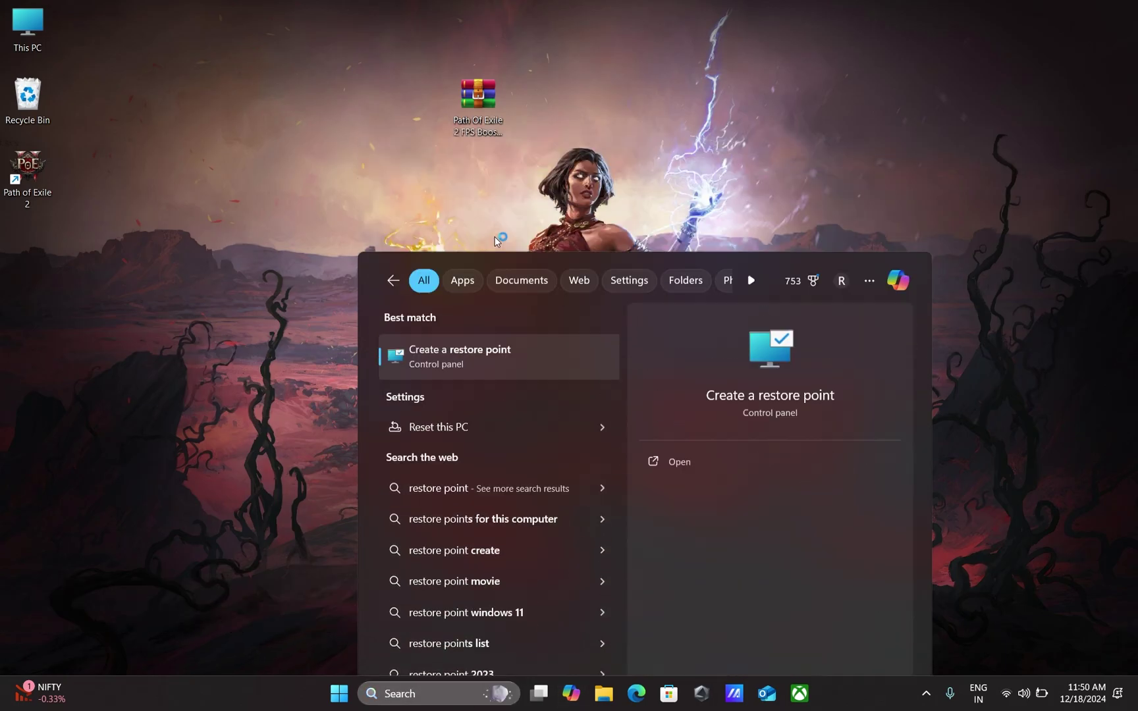
left_click_drag(332, 147, 559, 166)
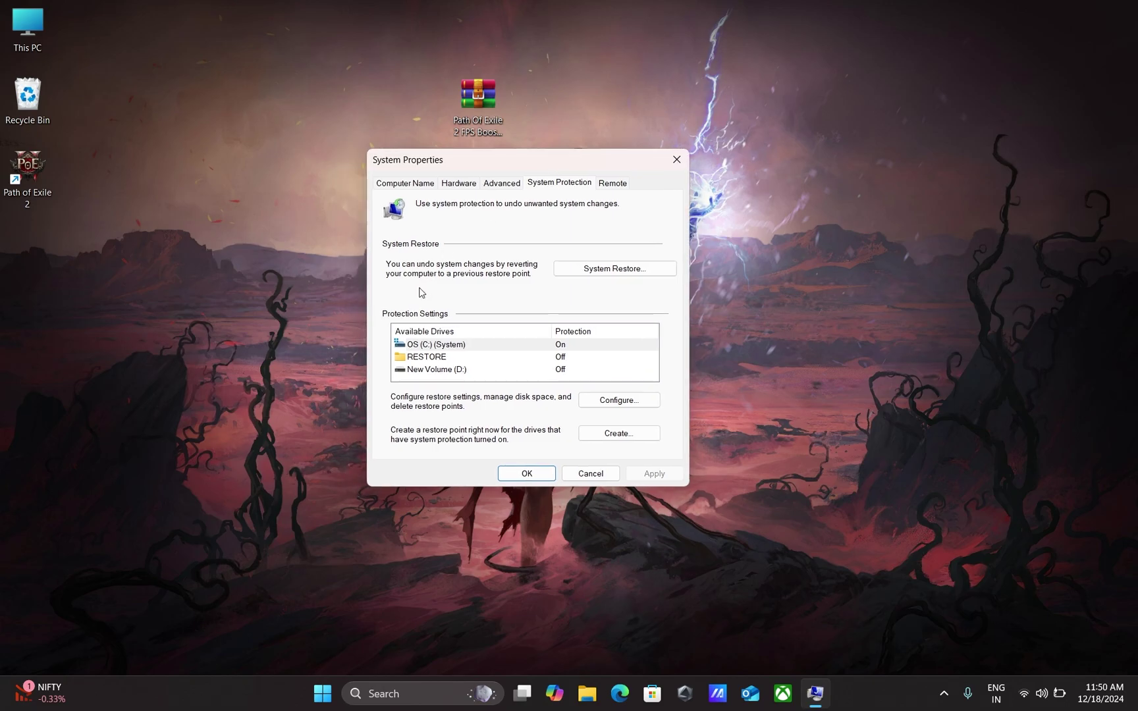
Step: Create a restore point described as "backup 5" for the OS (C:) system drive and close System Properties
left_click(456, 346)
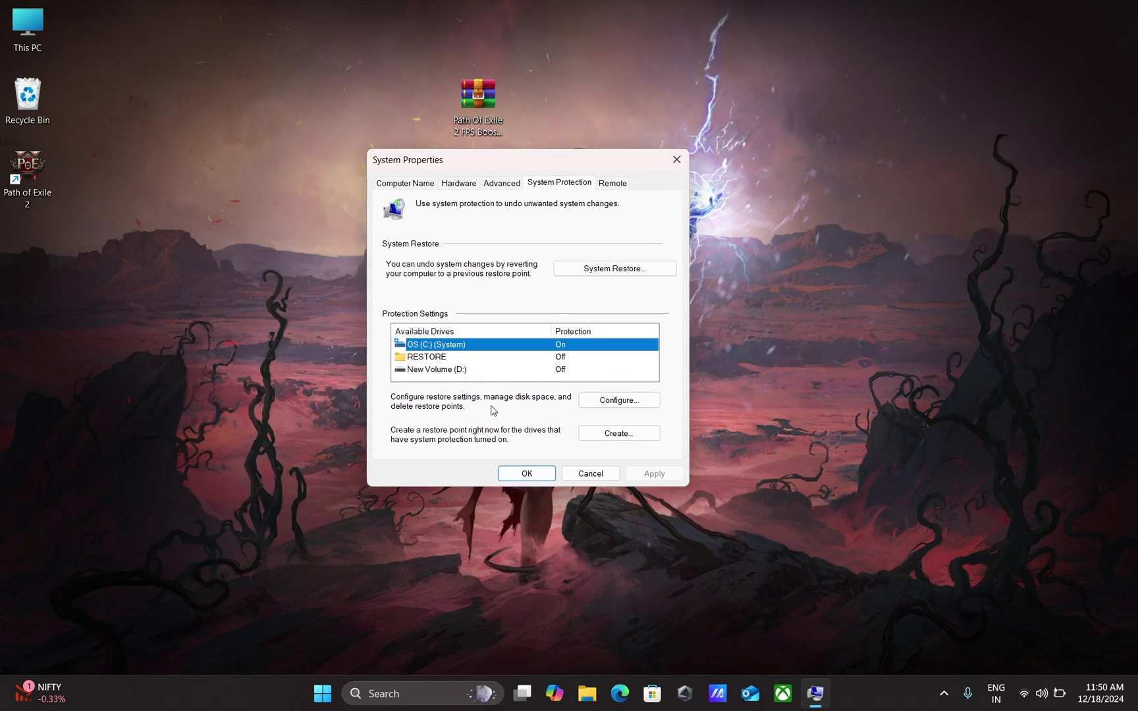
left_click(586, 438)
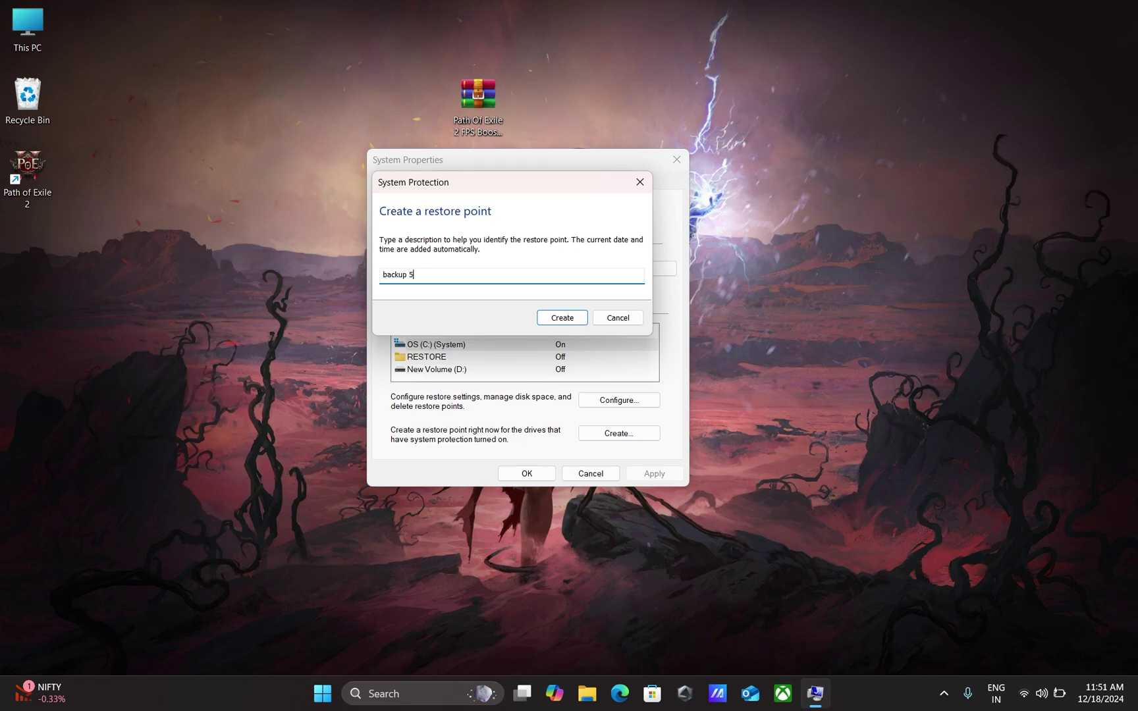
type("backup 5")
left_click(560, 318)
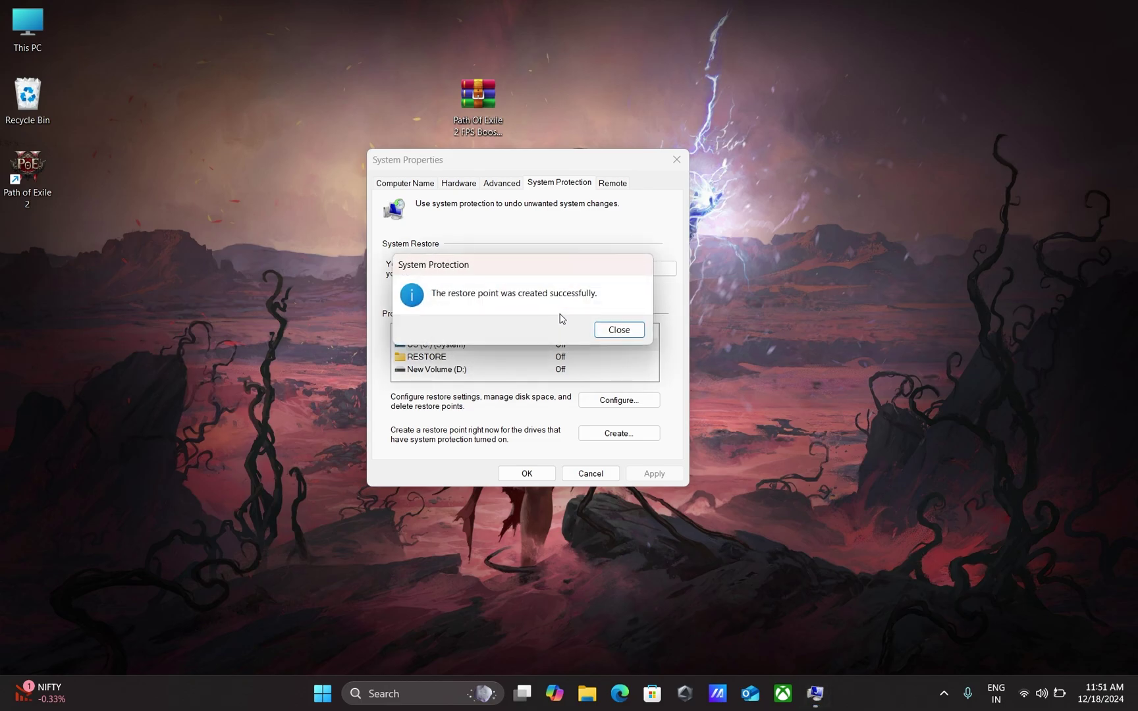
left_click(617, 328)
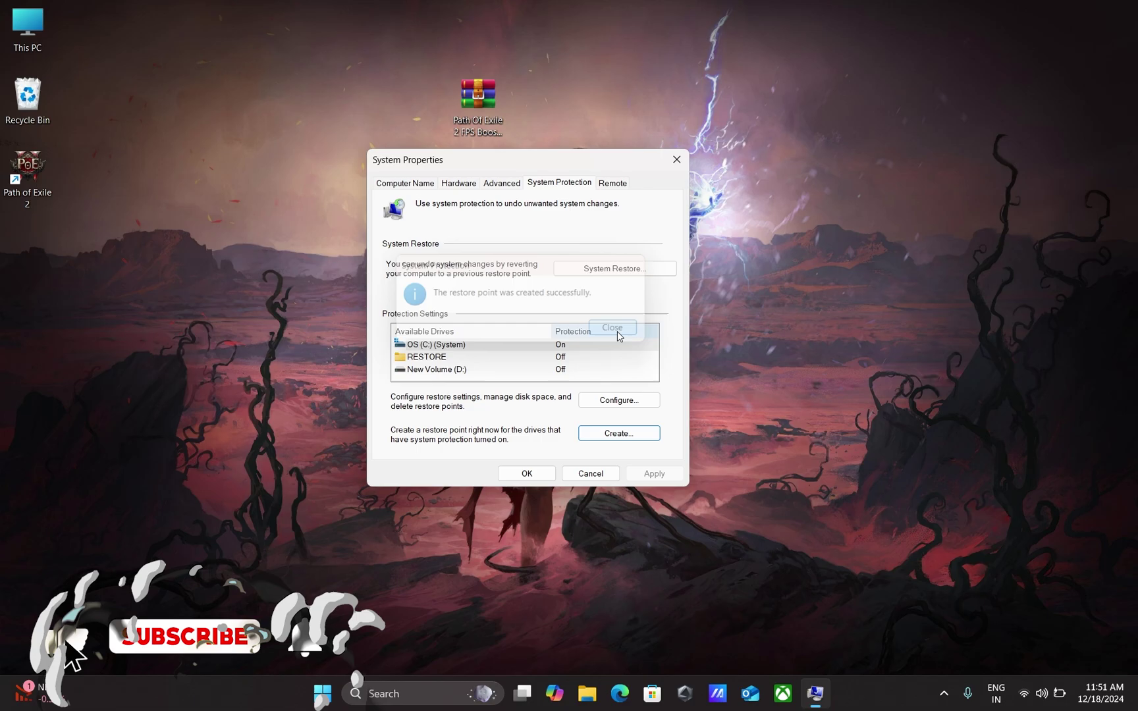
left_click(527, 474)
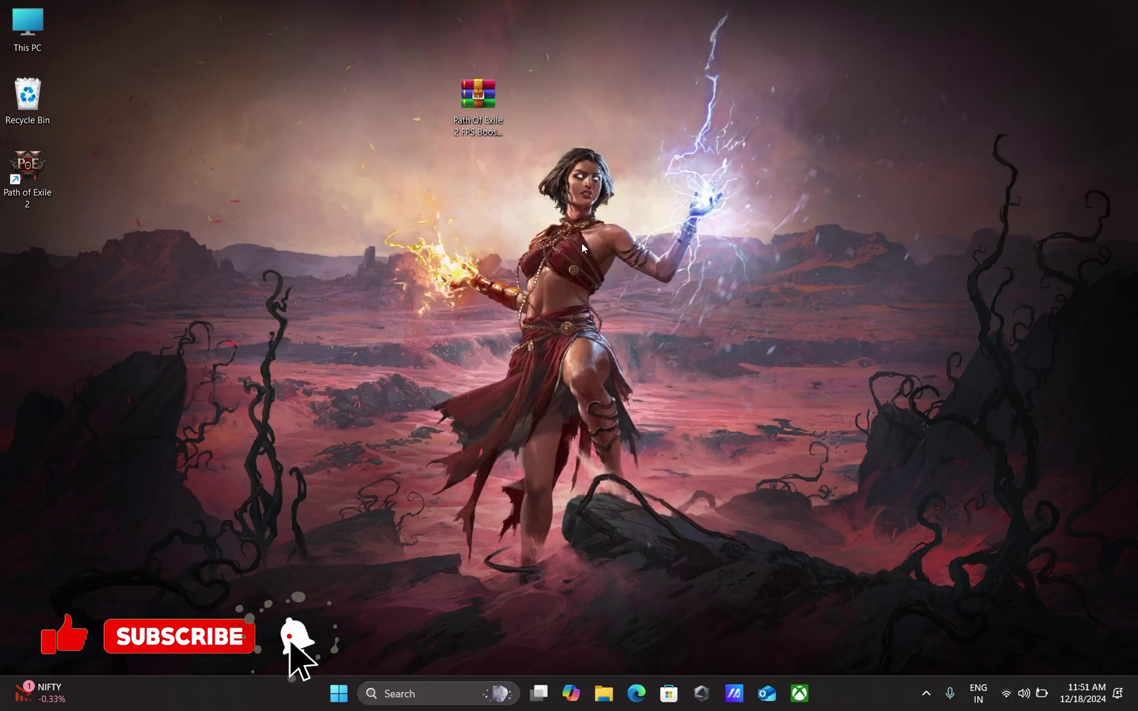
Step: Extract the Path Of Exile 2 FPS Boost Pack archive to its own desktop folder and place that folder beside the archive
left_click_drag(548, 61, 496, 111)
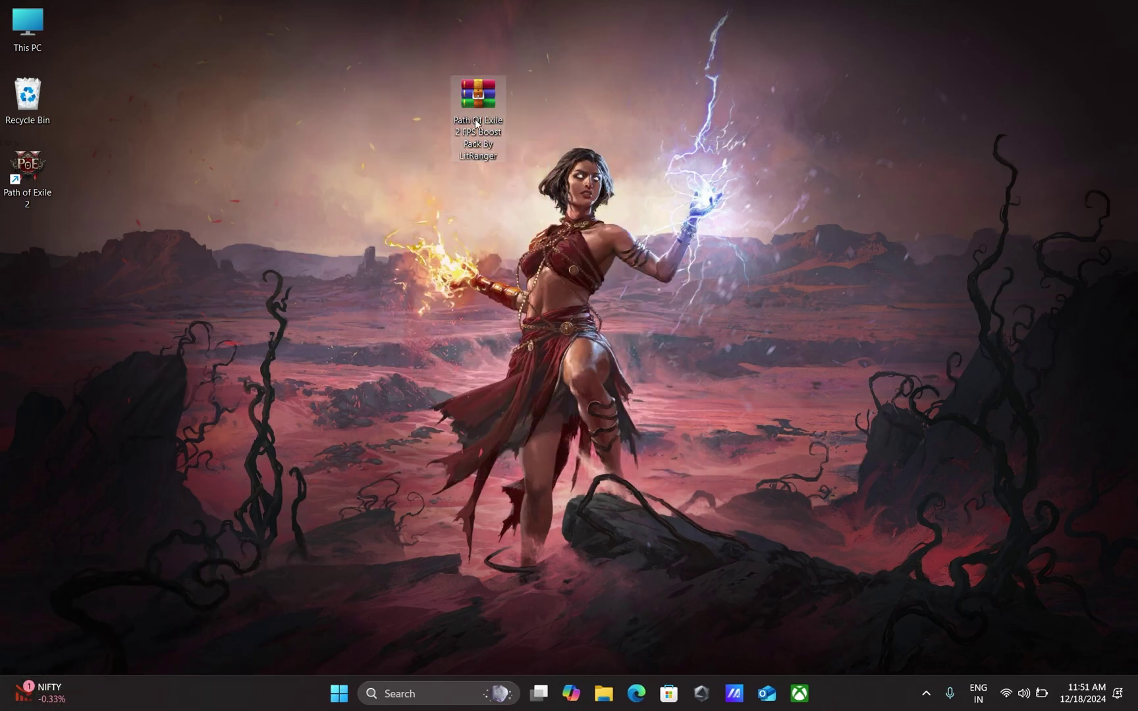
right_click(478, 123)
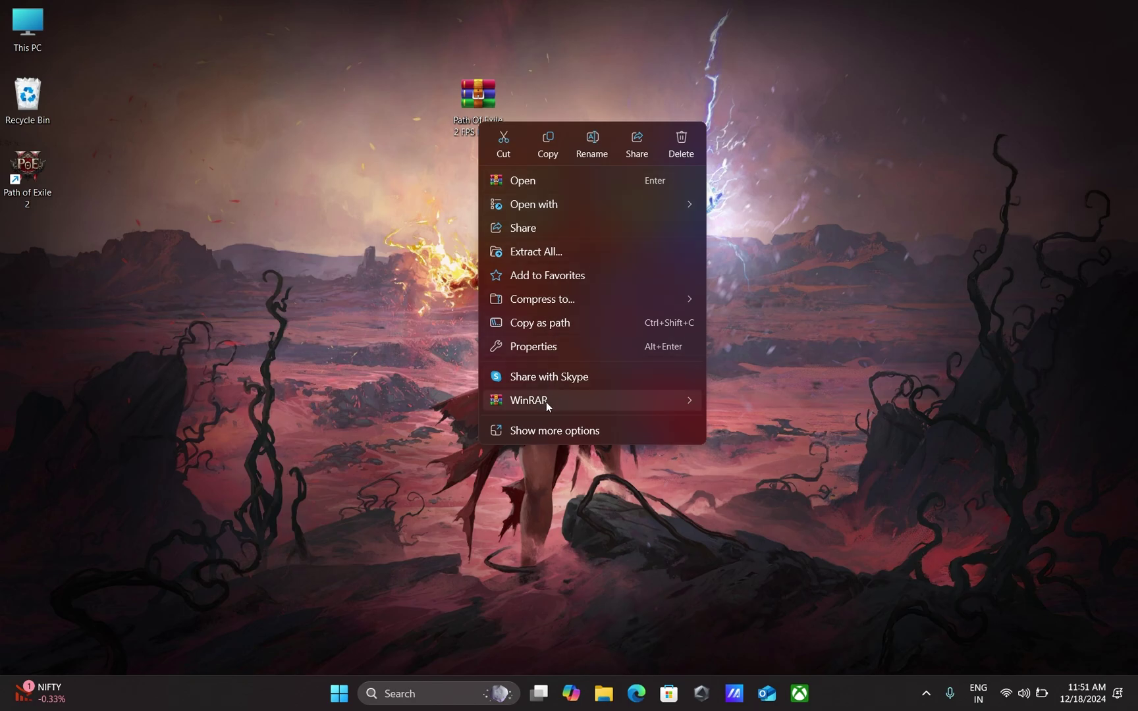
mouse_move(546, 402)
left_click(718, 471)
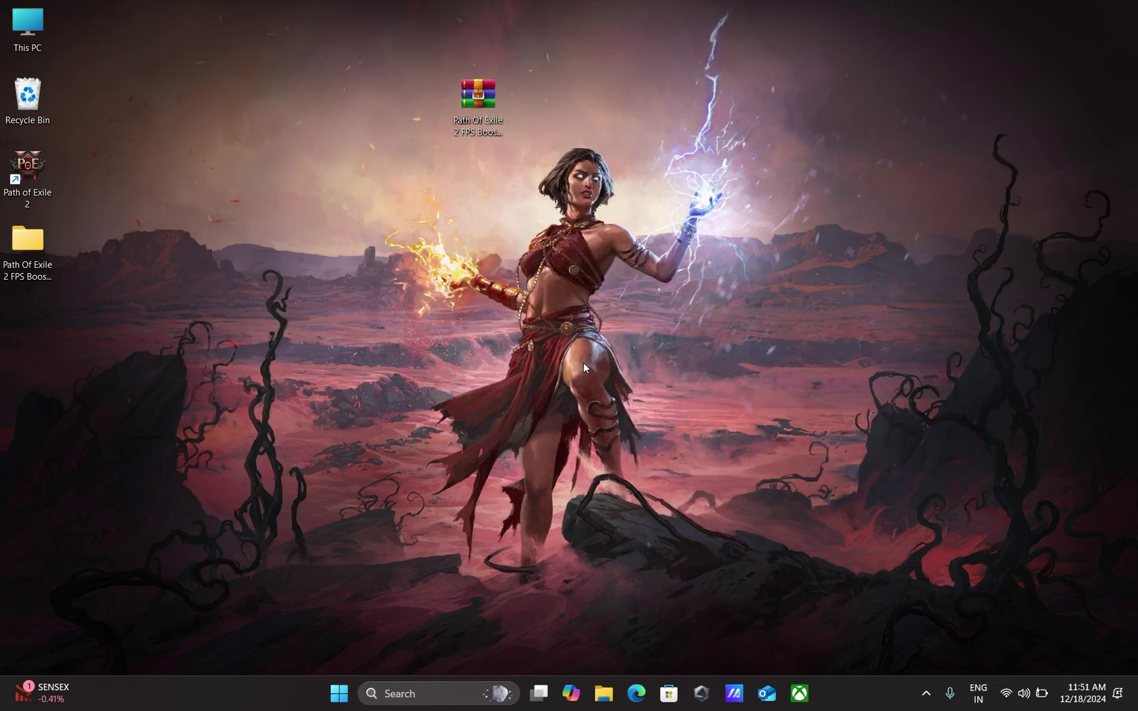
left_click_drag(27, 260, 425, 129)
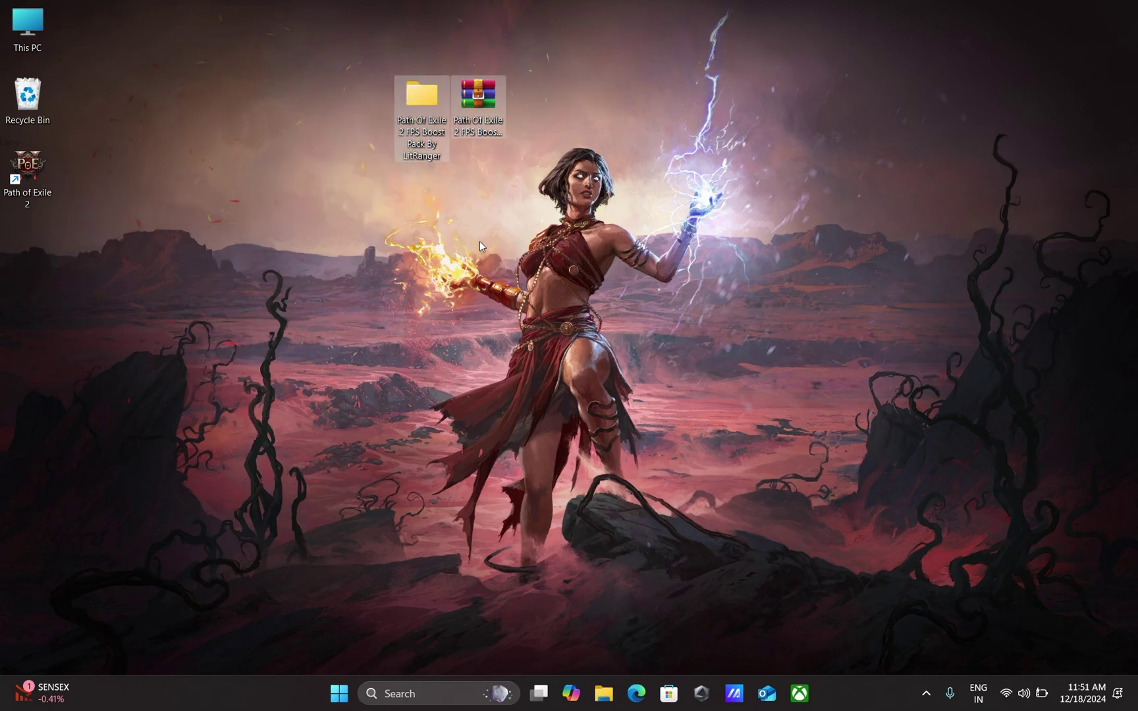
Step: Open the extracted FPS Boost Pack folder in a maximized window and enter its "1 - Registry Optimizations" subfolder
double_click(425, 116)
double_click(471, 16)
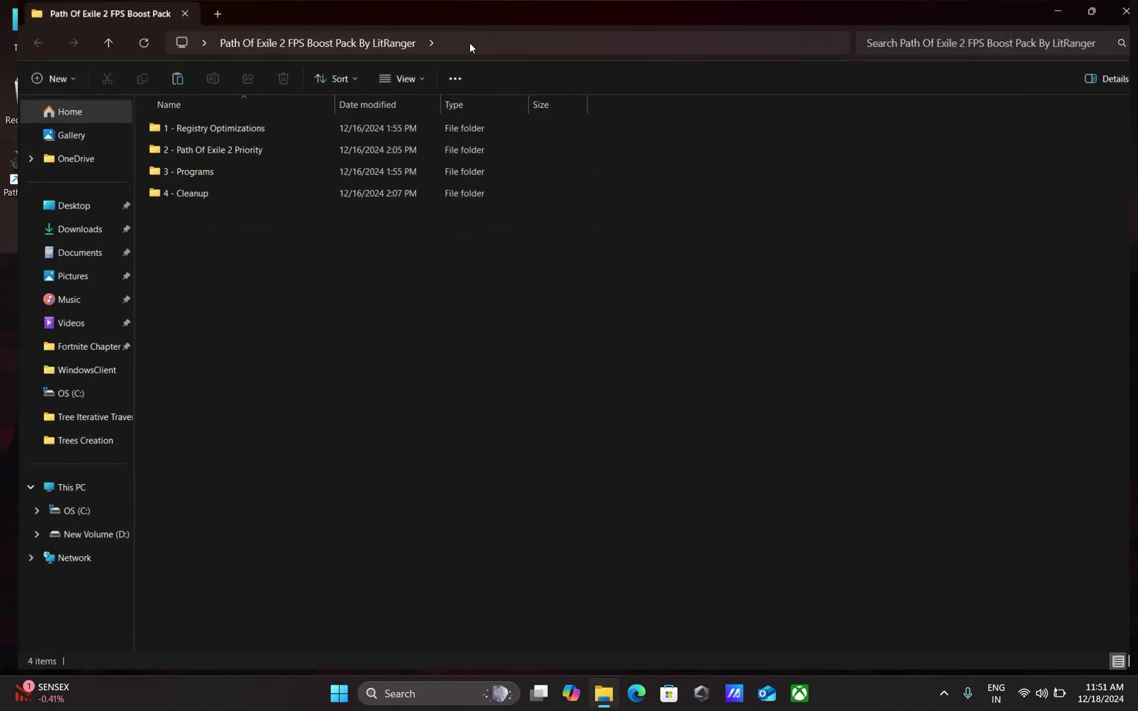
mouse_move(620, 285)
left_mouse_down()
mouse_move(572, 233)
mouse_move(348, 118)
left_mouse_up()
left_click(329, 287)
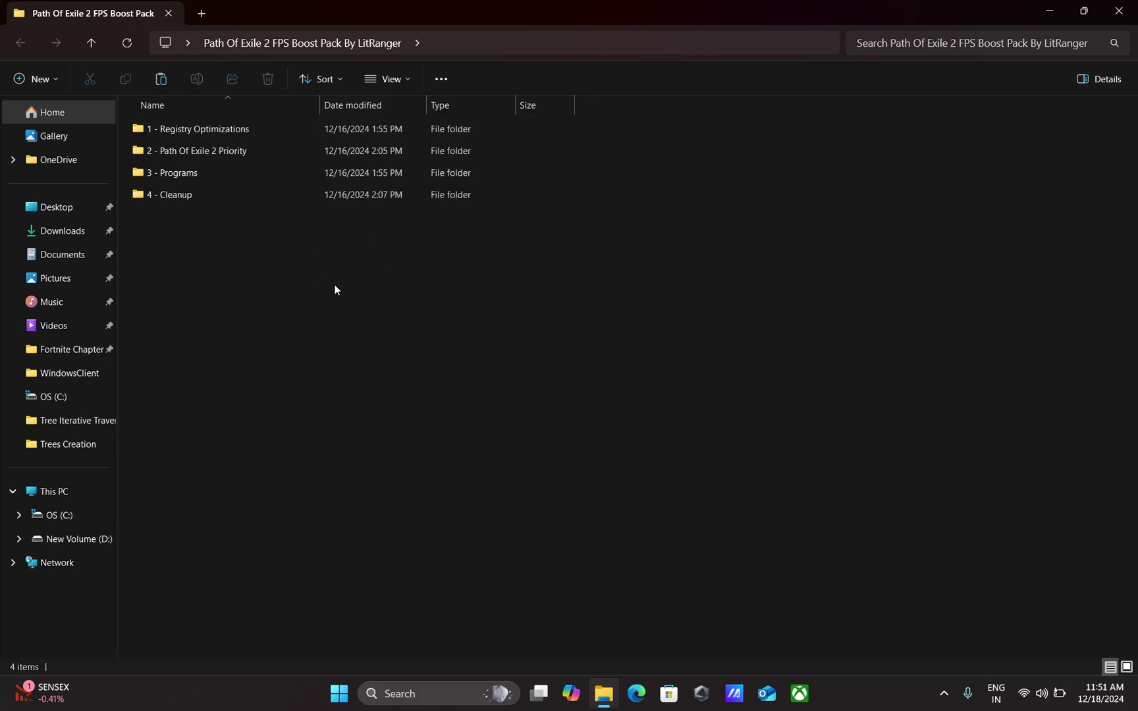
left_click(333, 133)
double_click(320, 131)
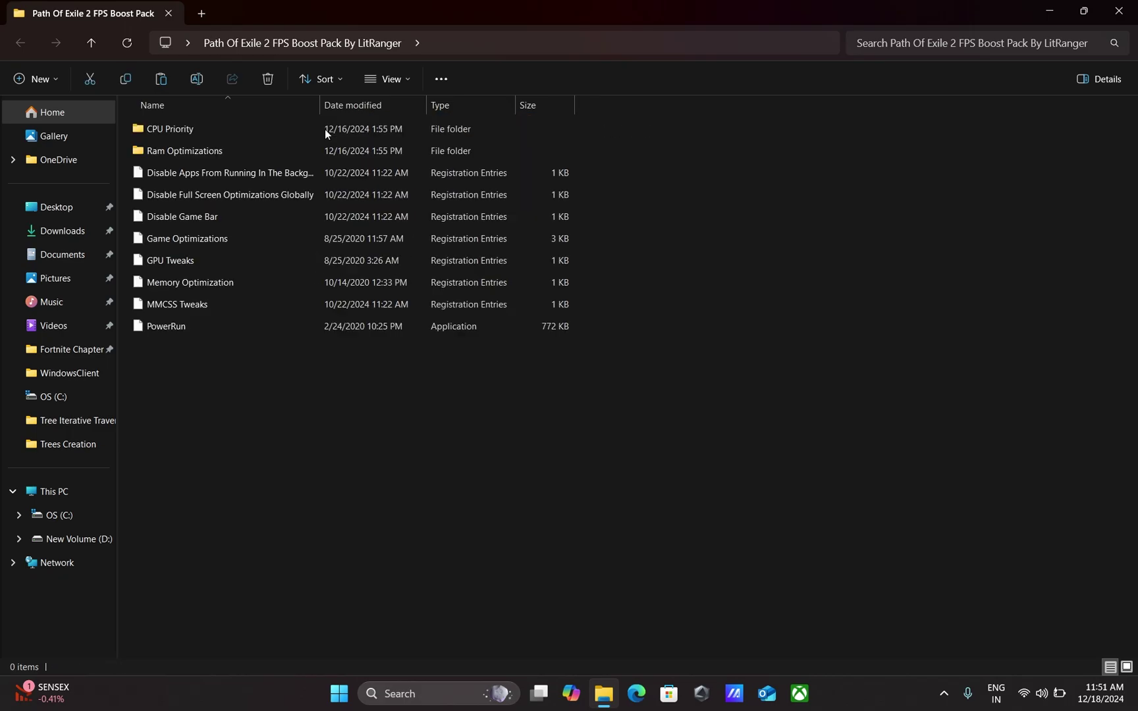
Step: Go into the CPU Priority folder and open the INTEL subfolder that matches the processor
left_click(274, 135)
double_click(263, 128)
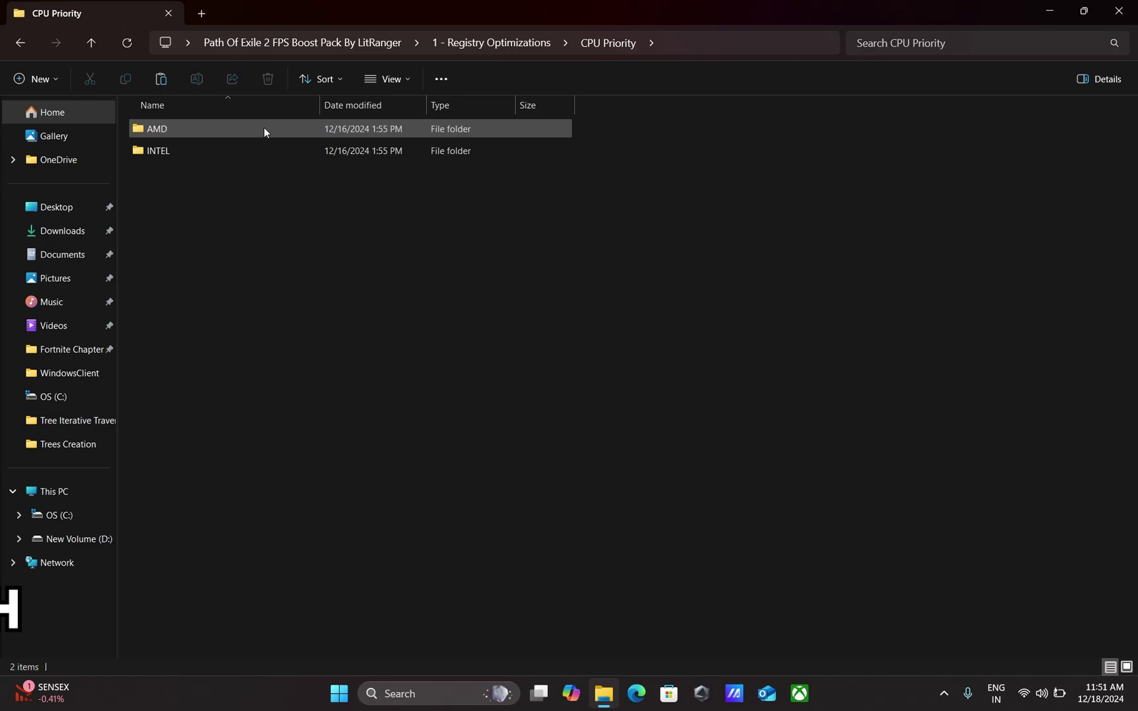
left_click_drag(297, 170, 231, 133)
left_click(245, 158)
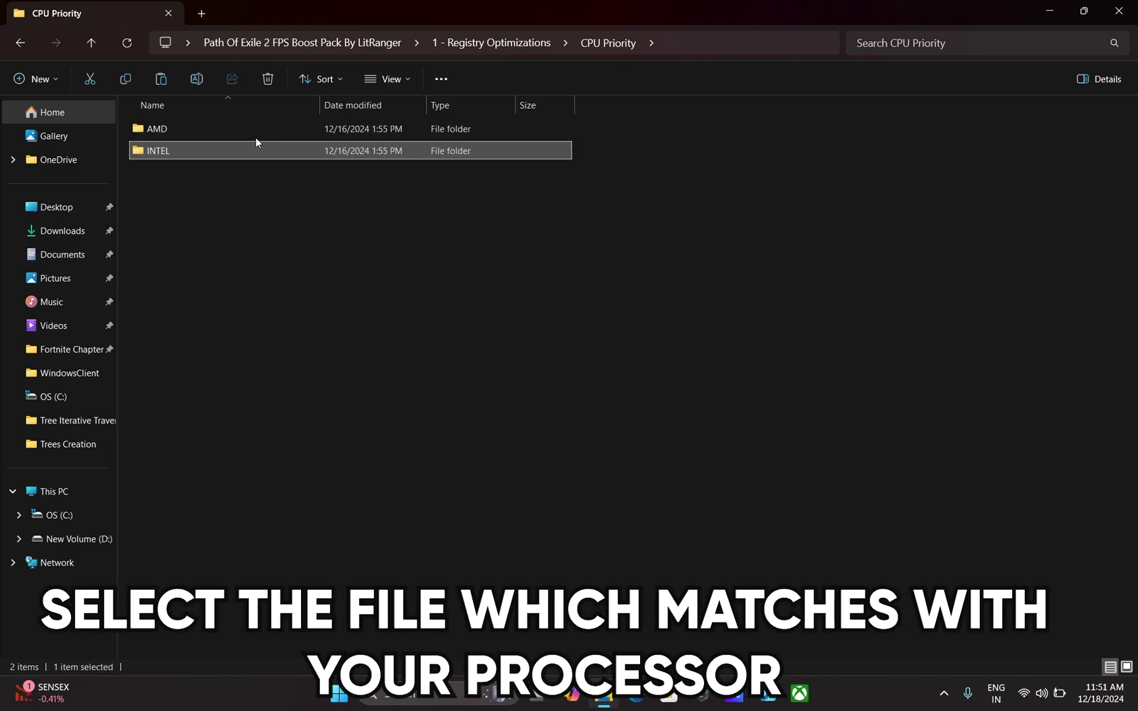
left_click(257, 135)
double_click(261, 156)
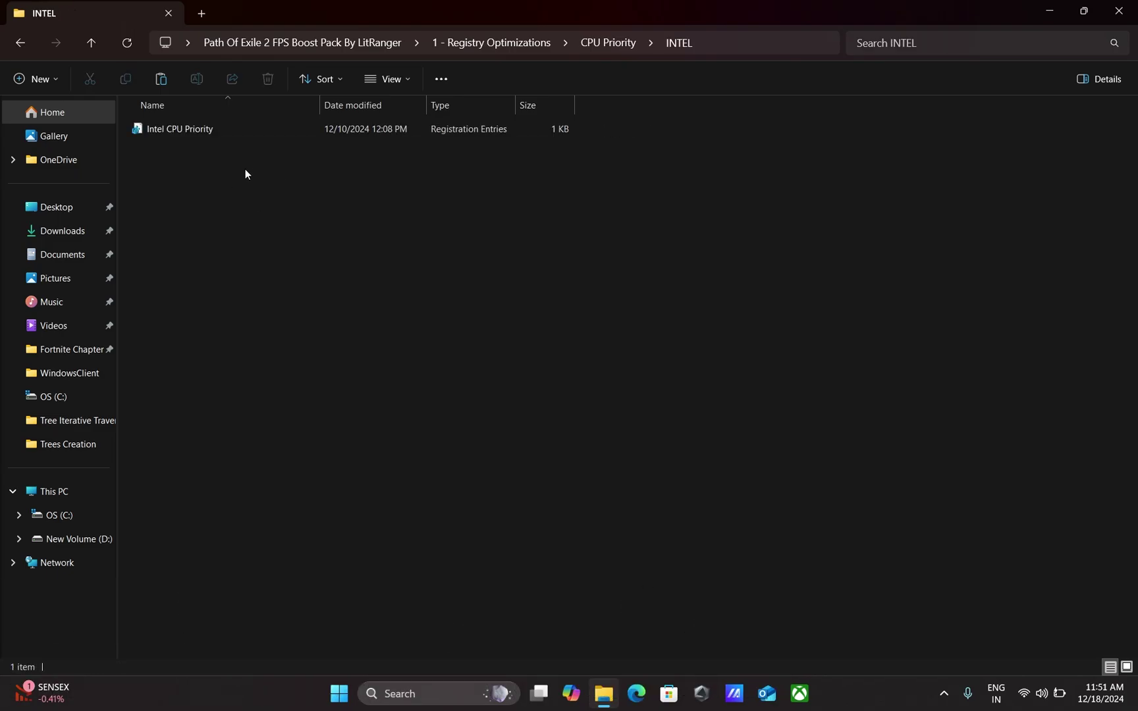
Step: Merge the Intel CPU Priority entries into the Windows registry, accepting the security confirmation
double_click(246, 135)
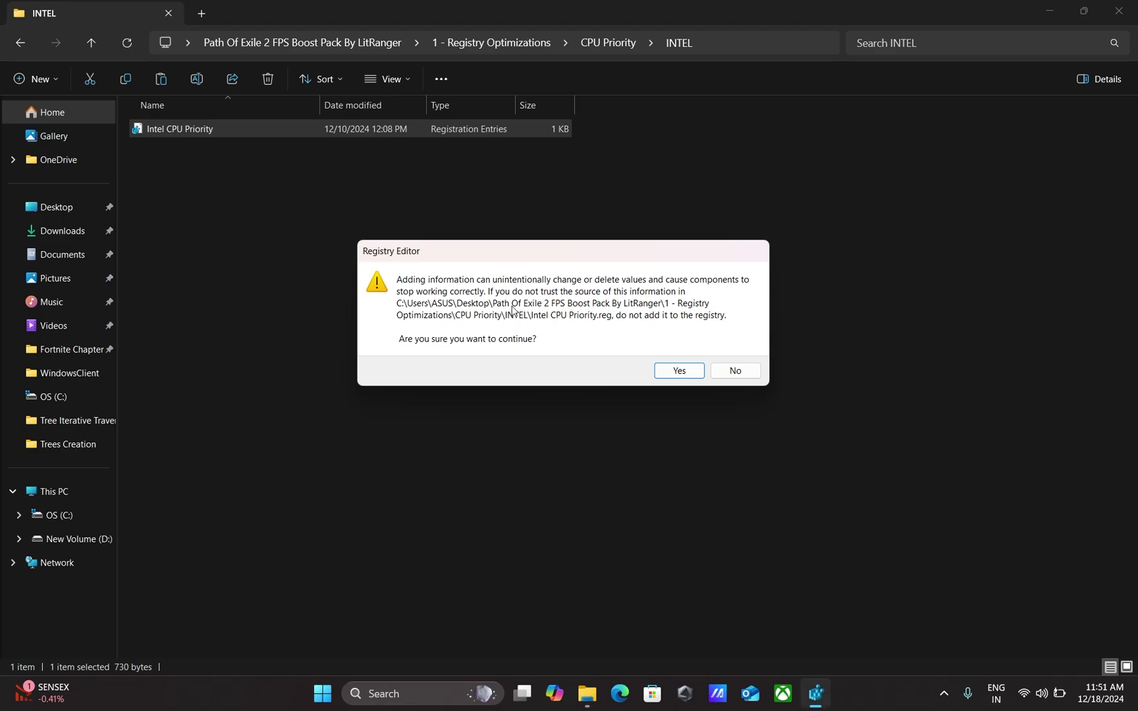
left_click(675, 370)
left_click(734, 354)
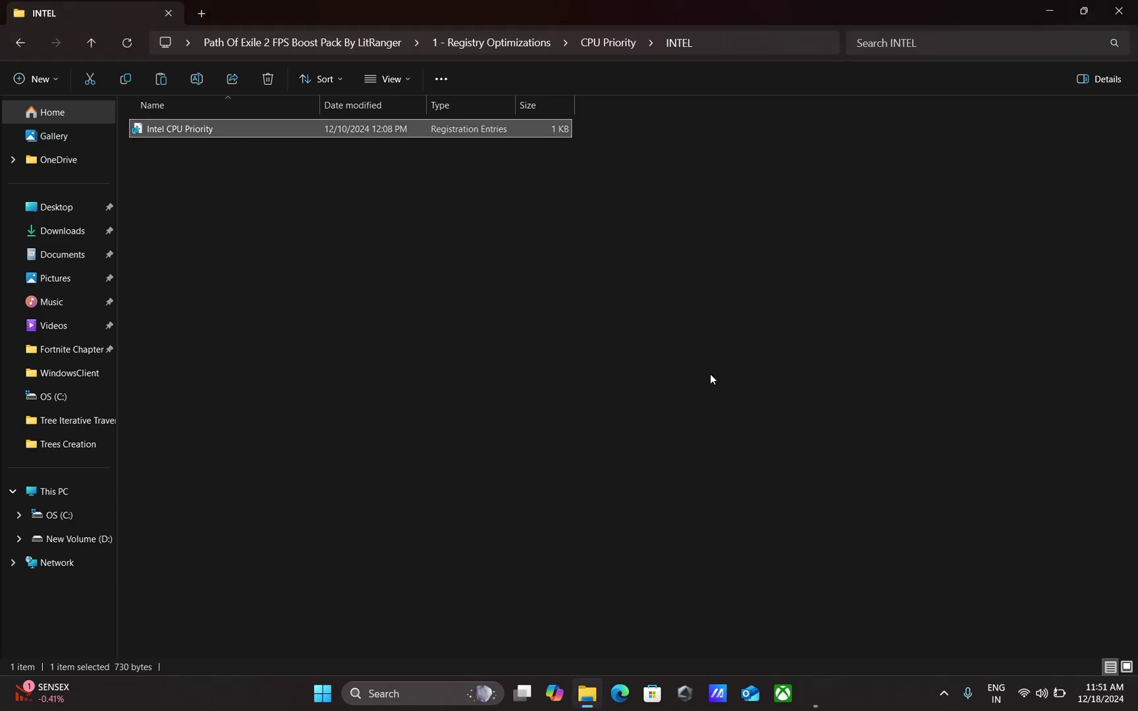
left_click(502, 313)
Step: Return to the "1 - Registry Optimizations" folder and open its Ram Optimizations subfolder
left_click(23, 48)
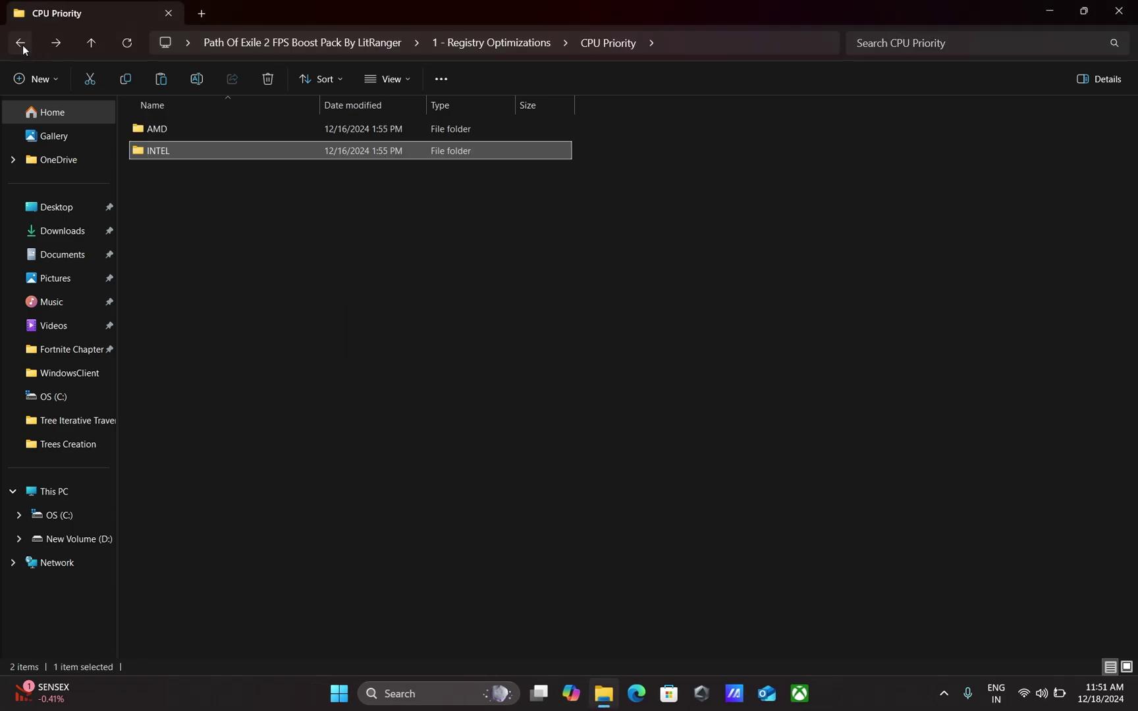
left_click(22, 47)
left_click(184, 151)
double_click(183, 151)
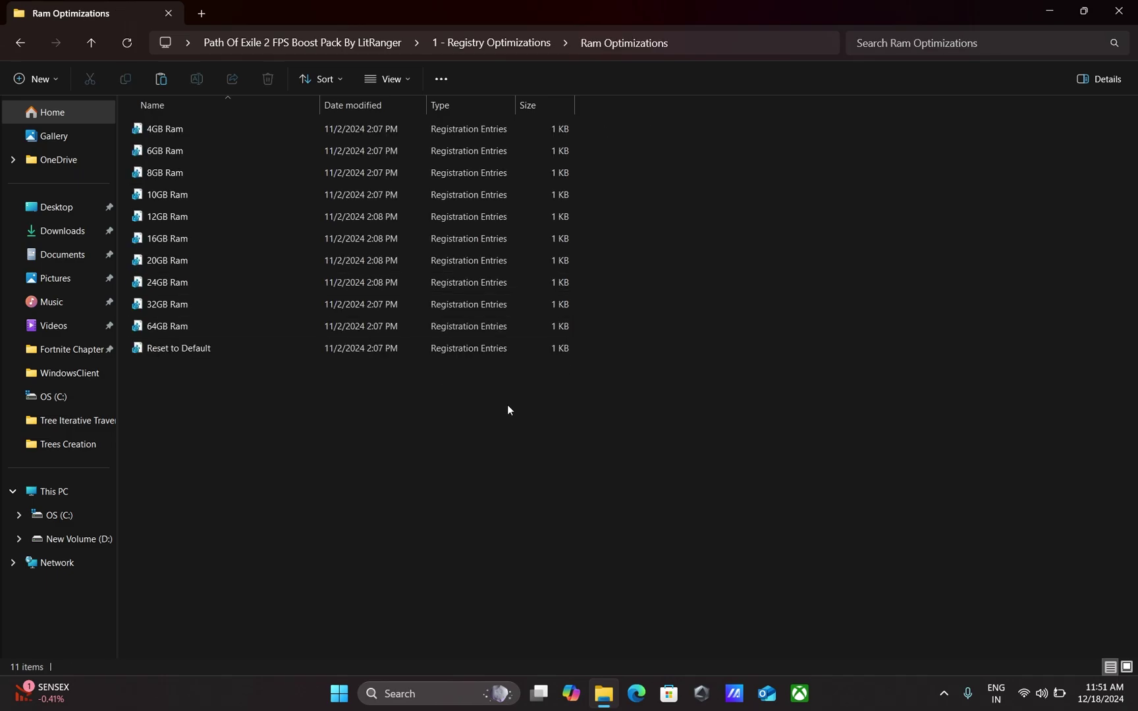
Step: Merge the 16GB Ram registration entries, matching the installed memory size, into the Windows registry
left_click_drag(635, 406, 266, 130)
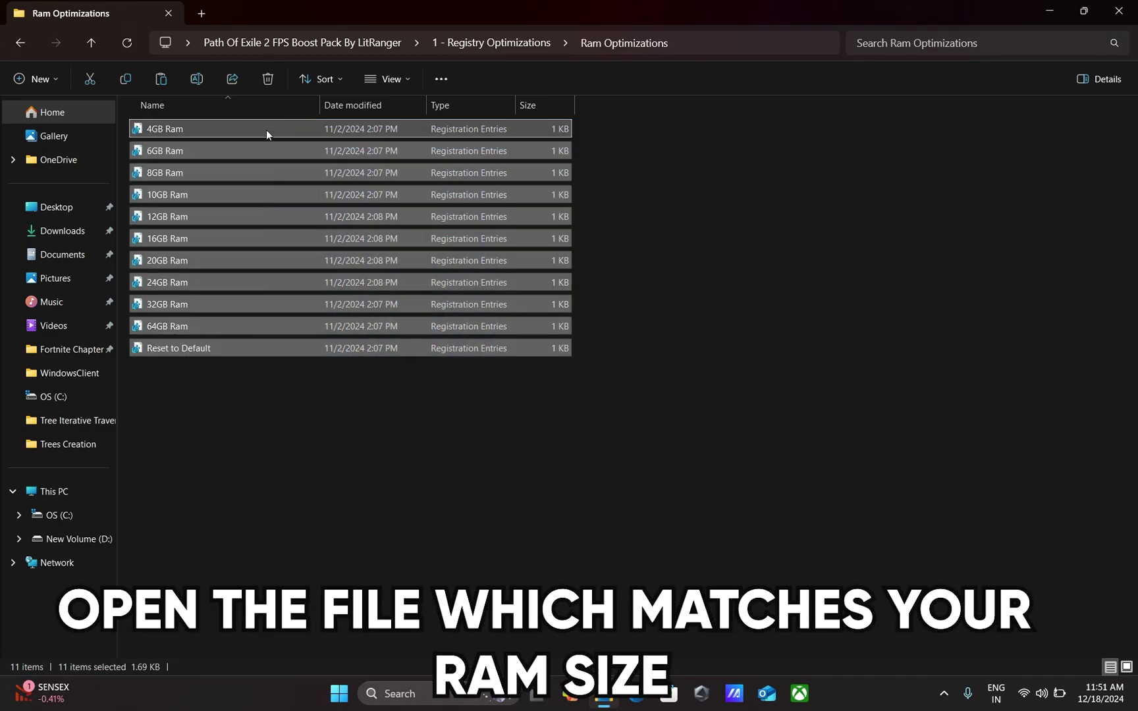
left_click(715, 267)
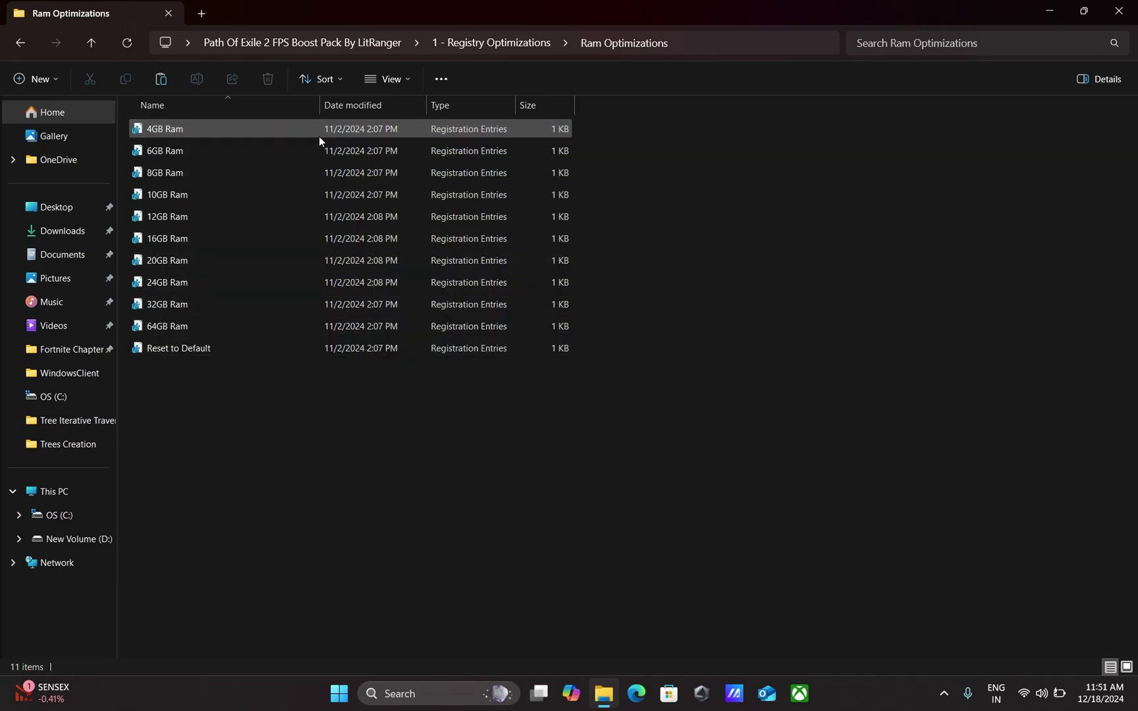
left_click(279, 235)
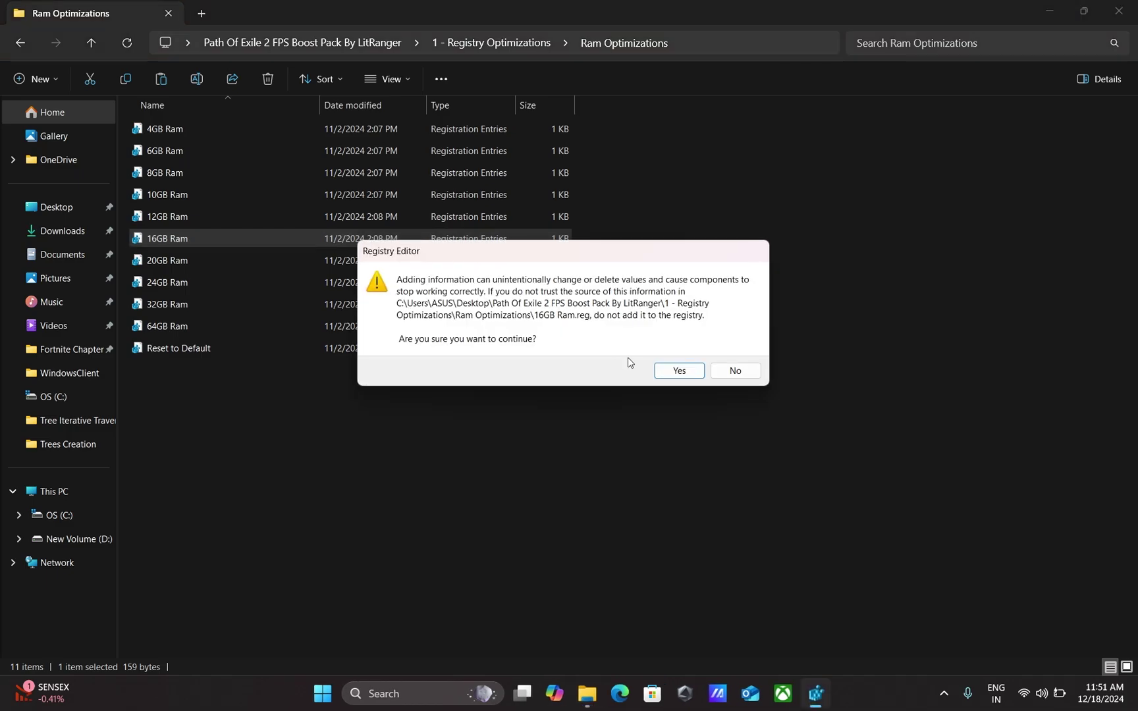
left_click(689, 373)
left_click(735, 356)
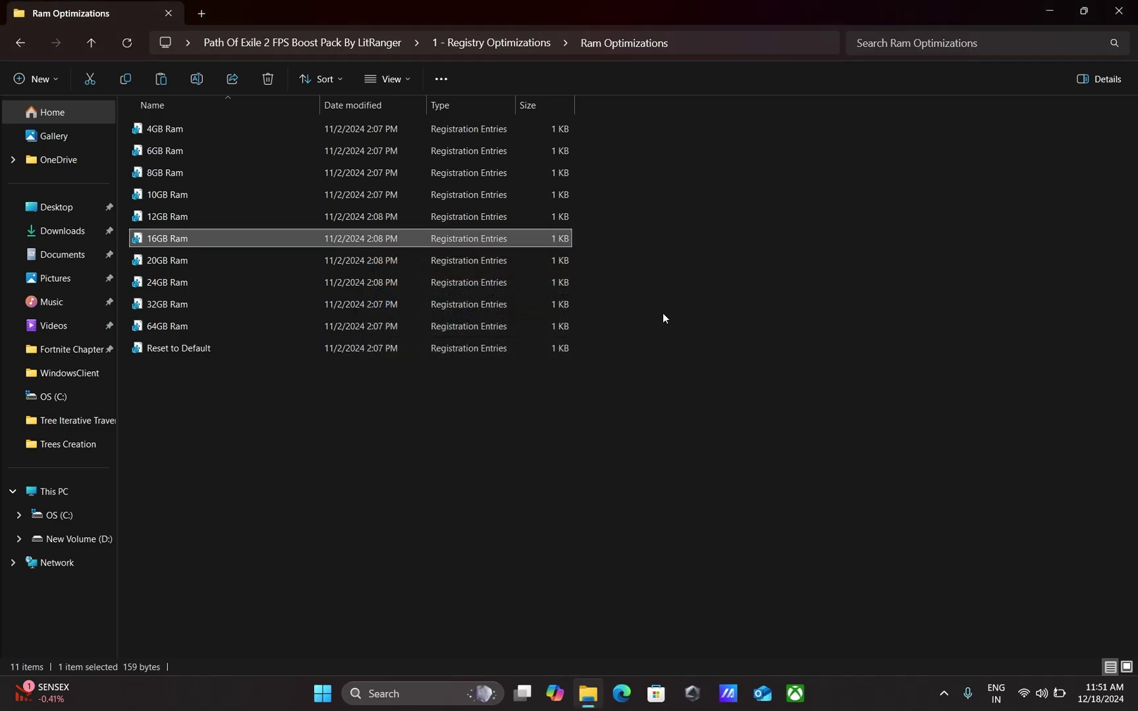
Step: Back in "1 - Registry Optimizations", merge the entries disabling background apps and global full screen optimizations into the registry
left_click(20, 42)
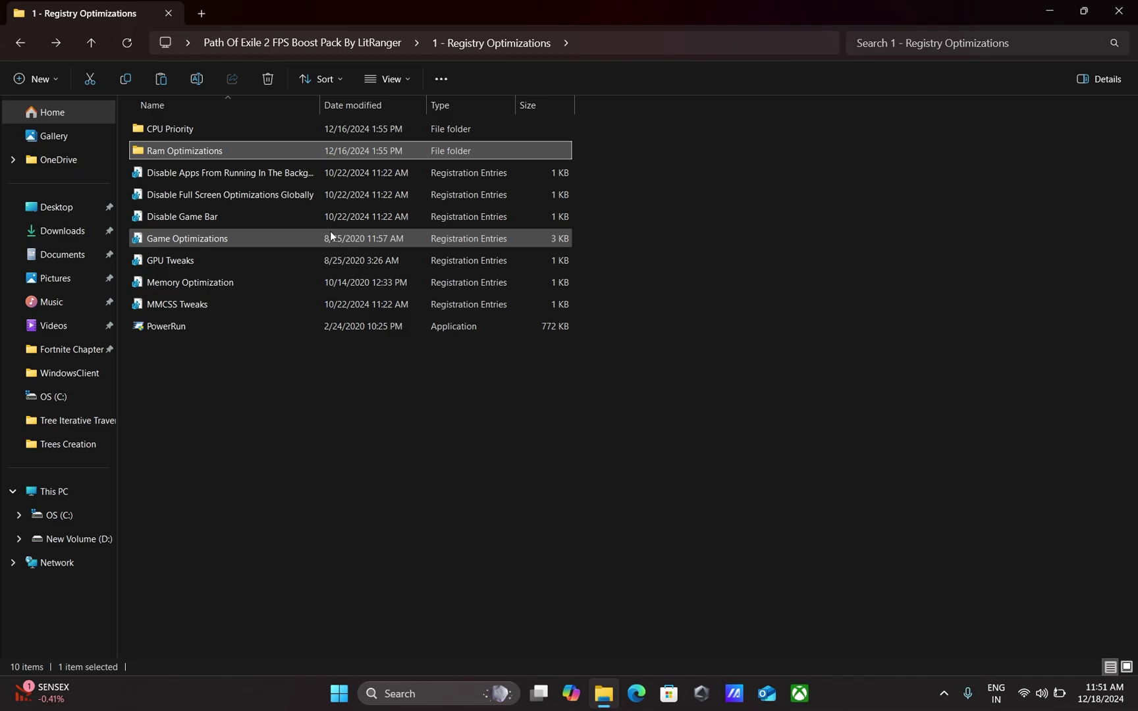
left_click_drag(601, 164, 362, 306)
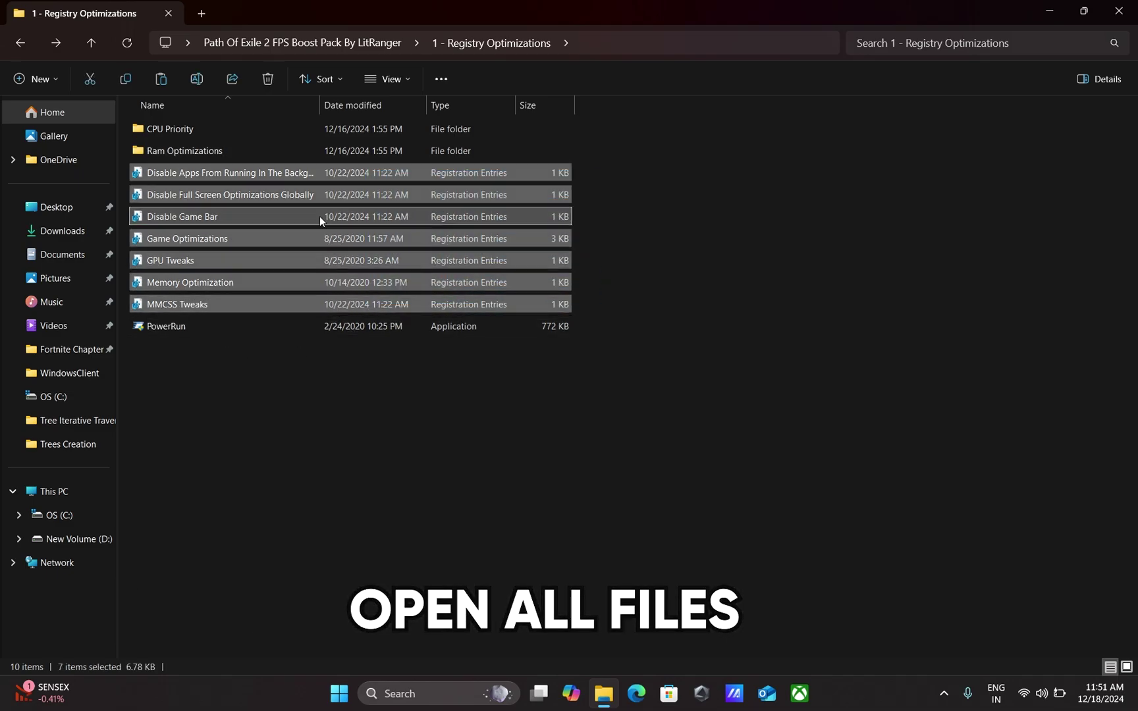
double_click(227, 177)
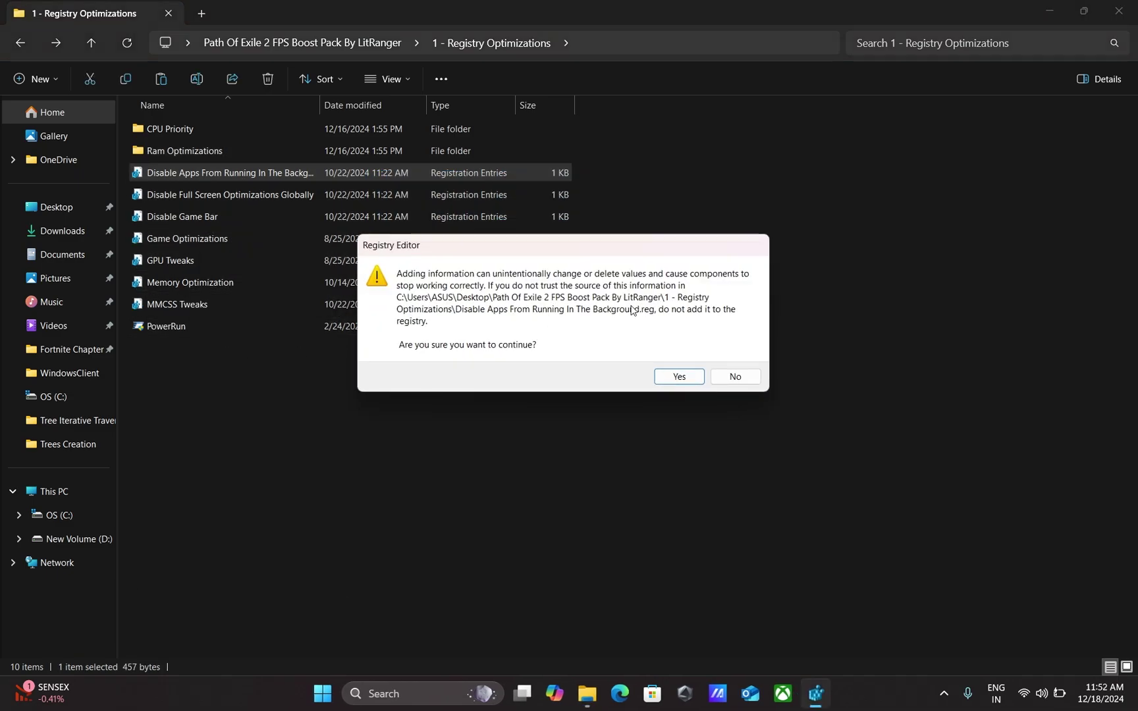
left_click(677, 378)
left_click(730, 352)
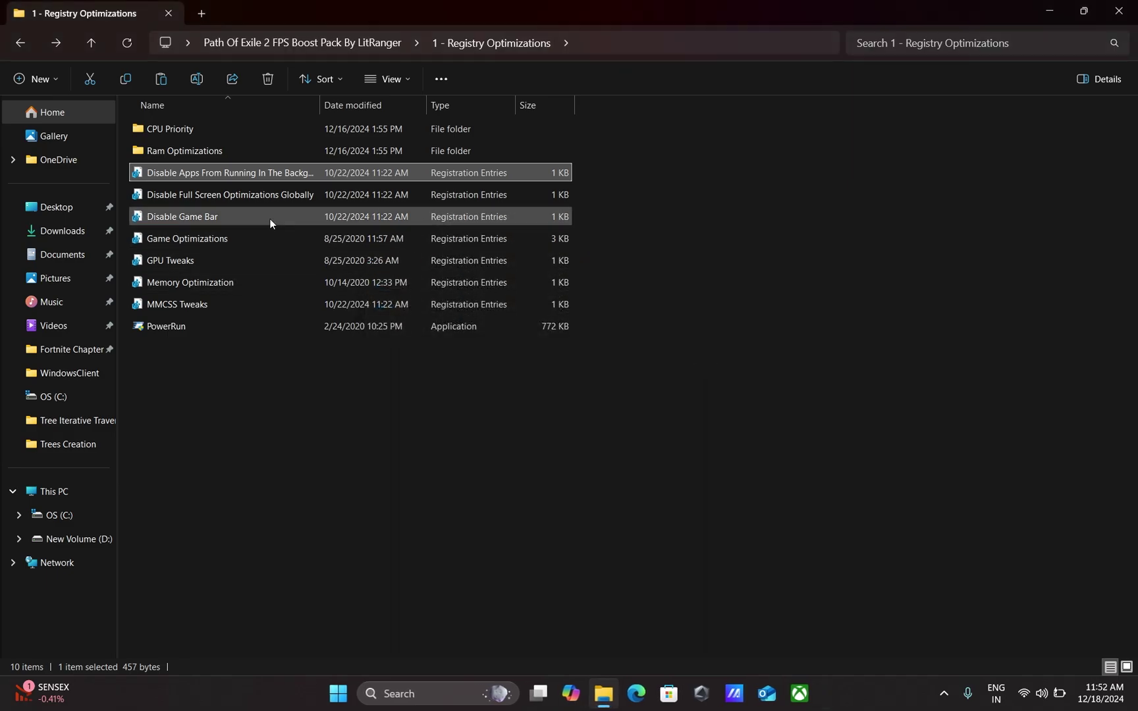
double_click(199, 193)
left_click(681, 370)
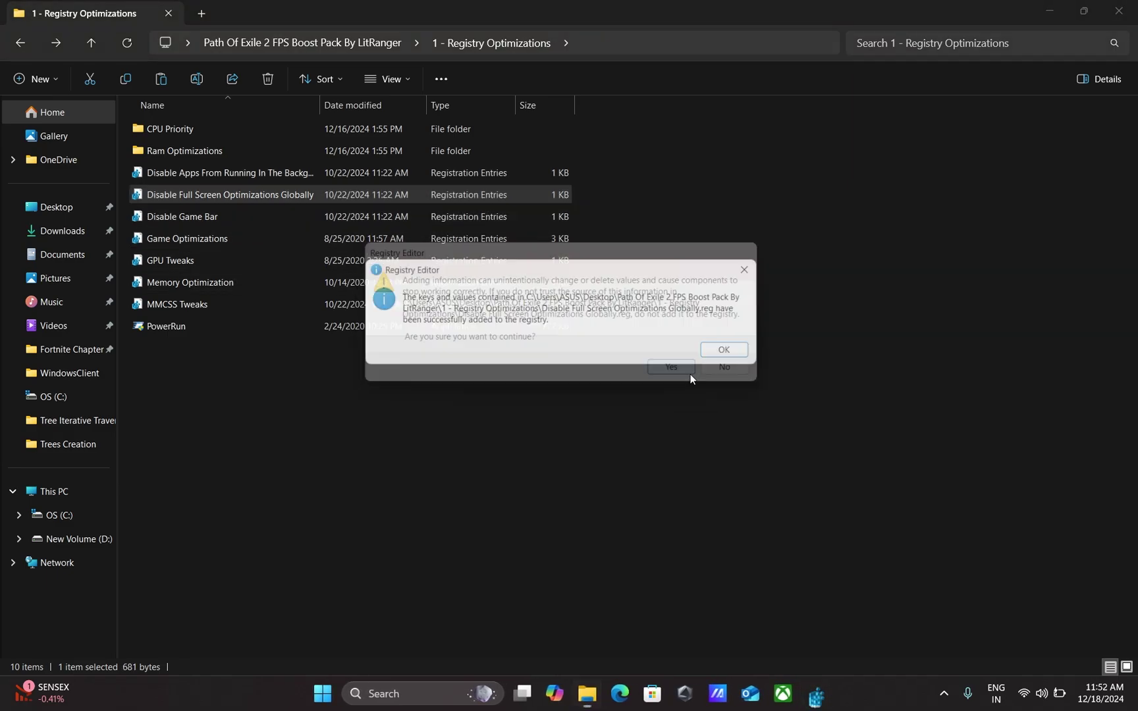
left_click(732, 354)
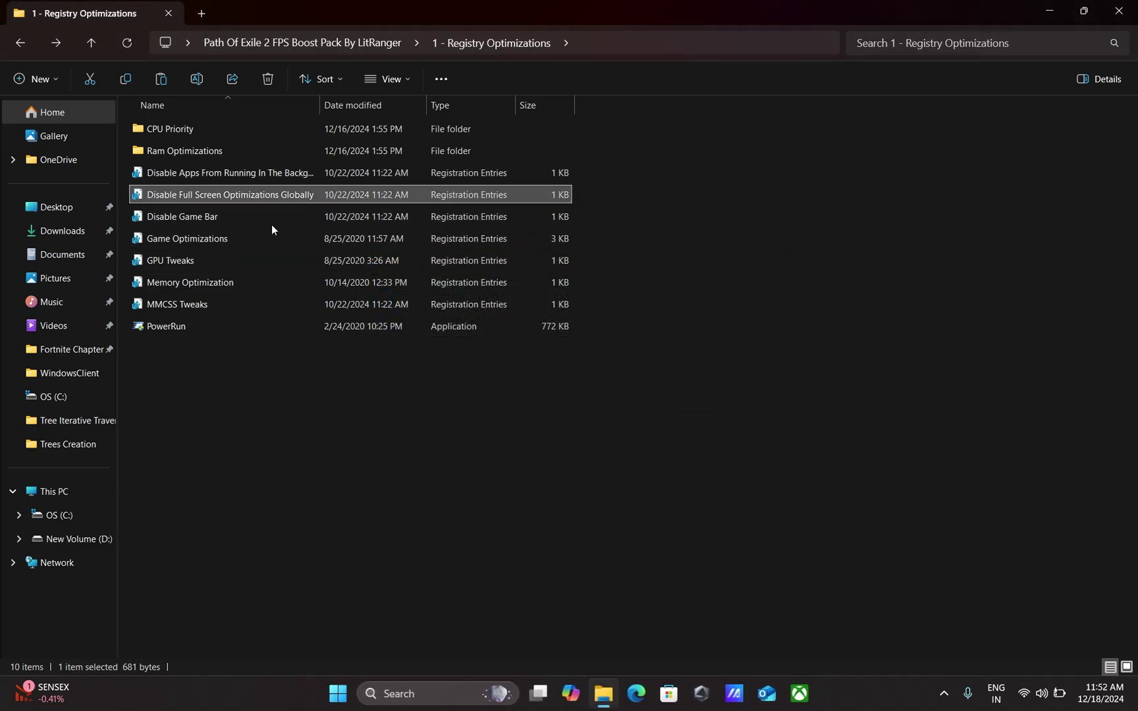
Step: Merge the Disable Game Bar and Game Optimizations entries into the registry, accepting each security confirmation
double_click(179, 212)
left_click(667, 373)
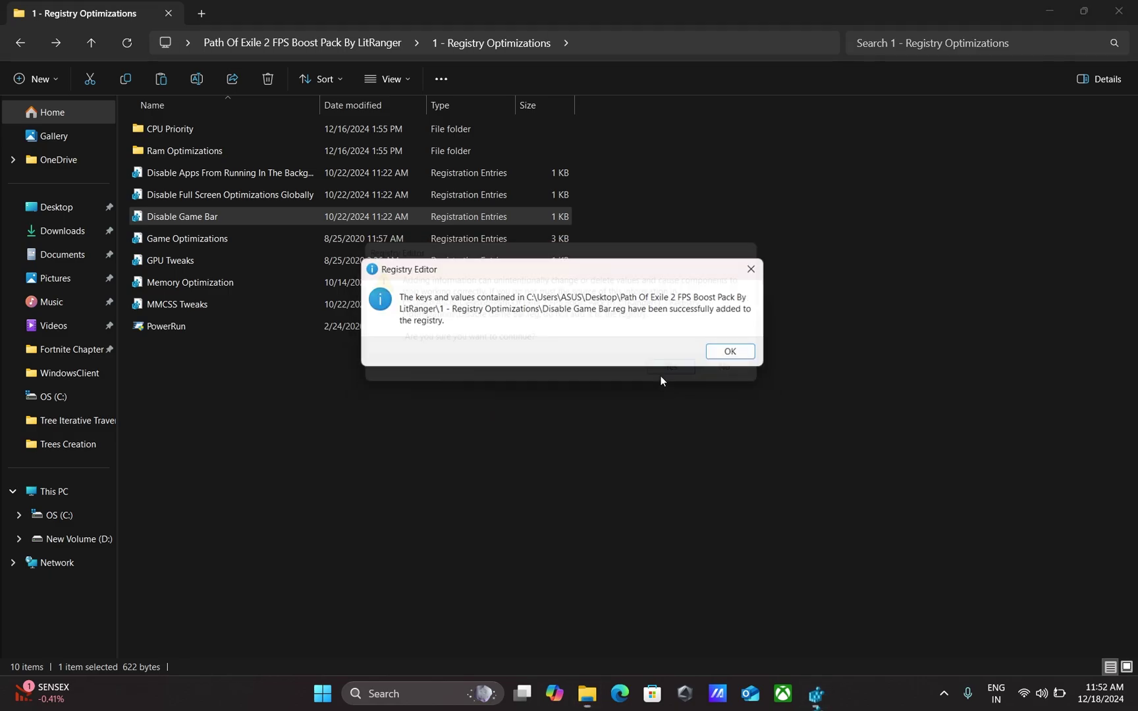
left_click(735, 354)
double_click(223, 243)
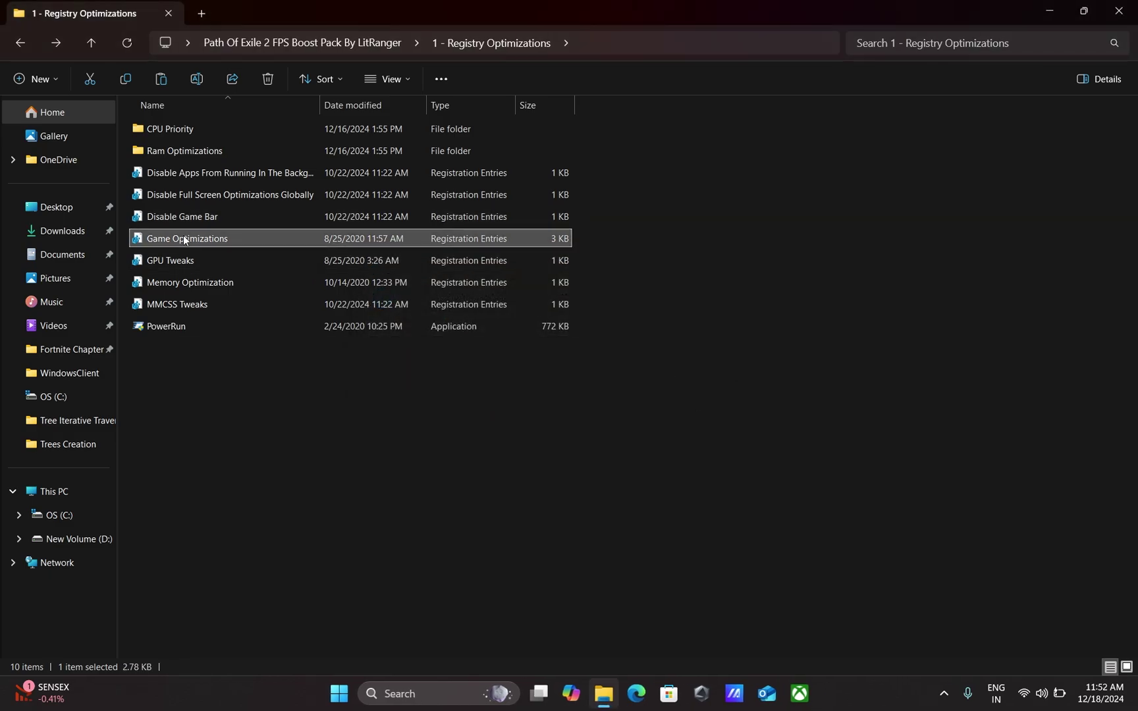
left_click(682, 370)
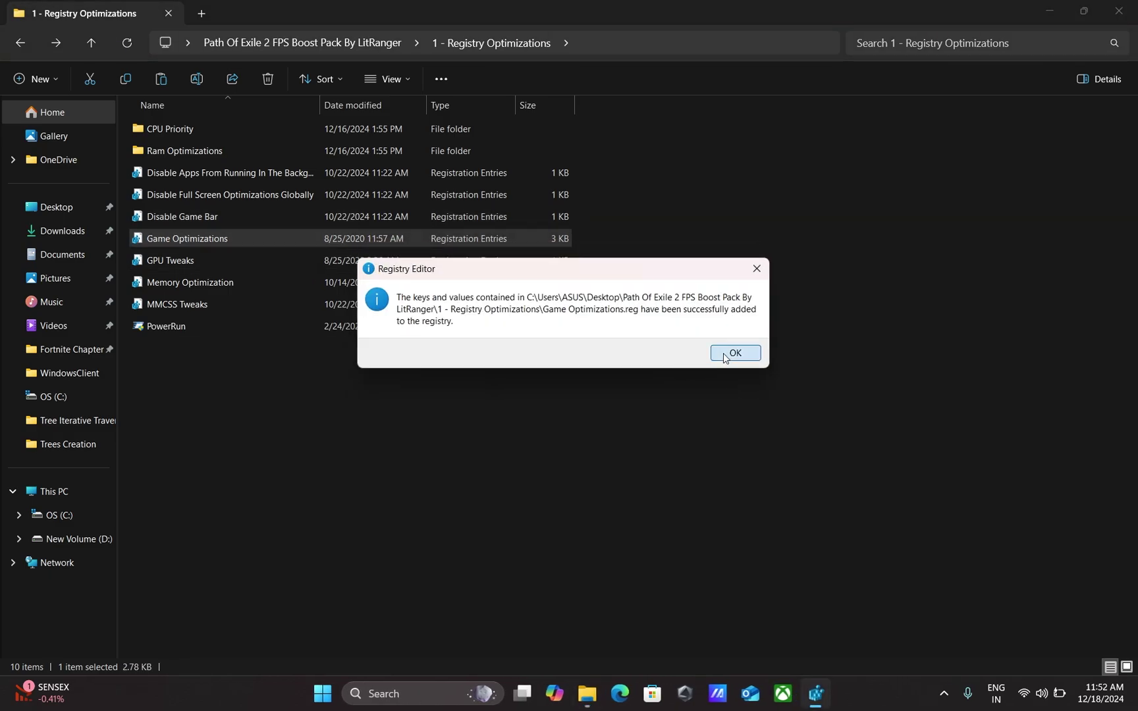
left_click(732, 354)
Step: Merge the GPU Tweaks and Memory Optimization entries into the registry, accepting each security confirmation
double_click(244, 267)
left_click(664, 364)
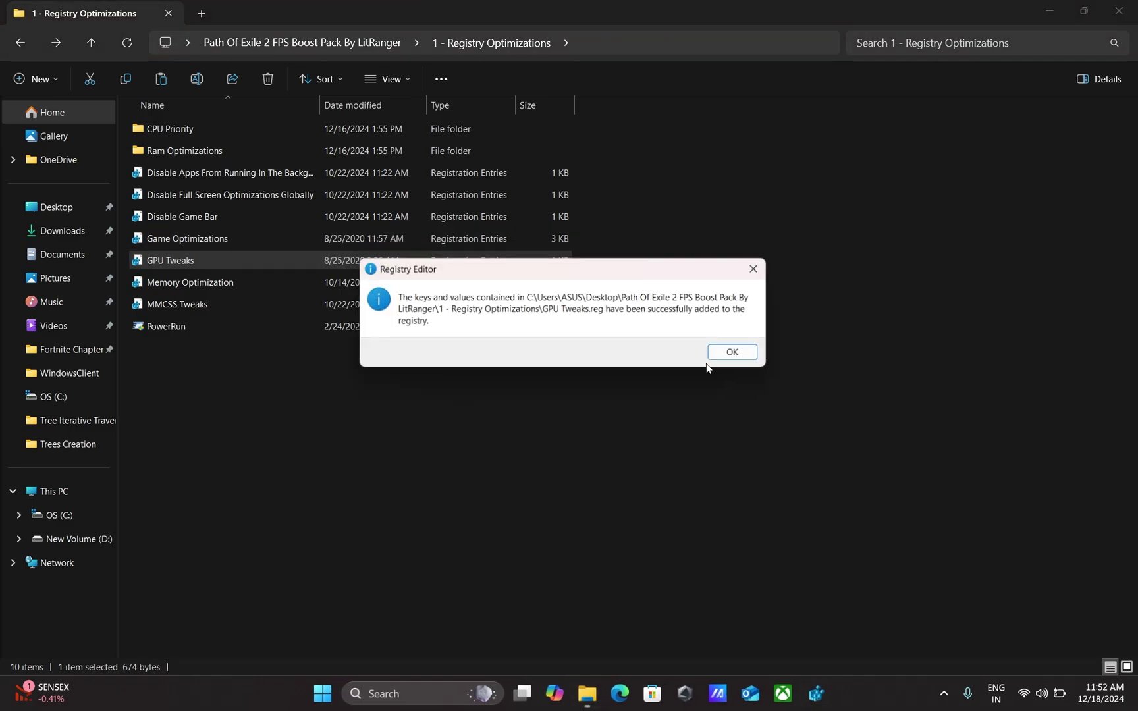
left_click(730, 353)
double_click(276, 283)
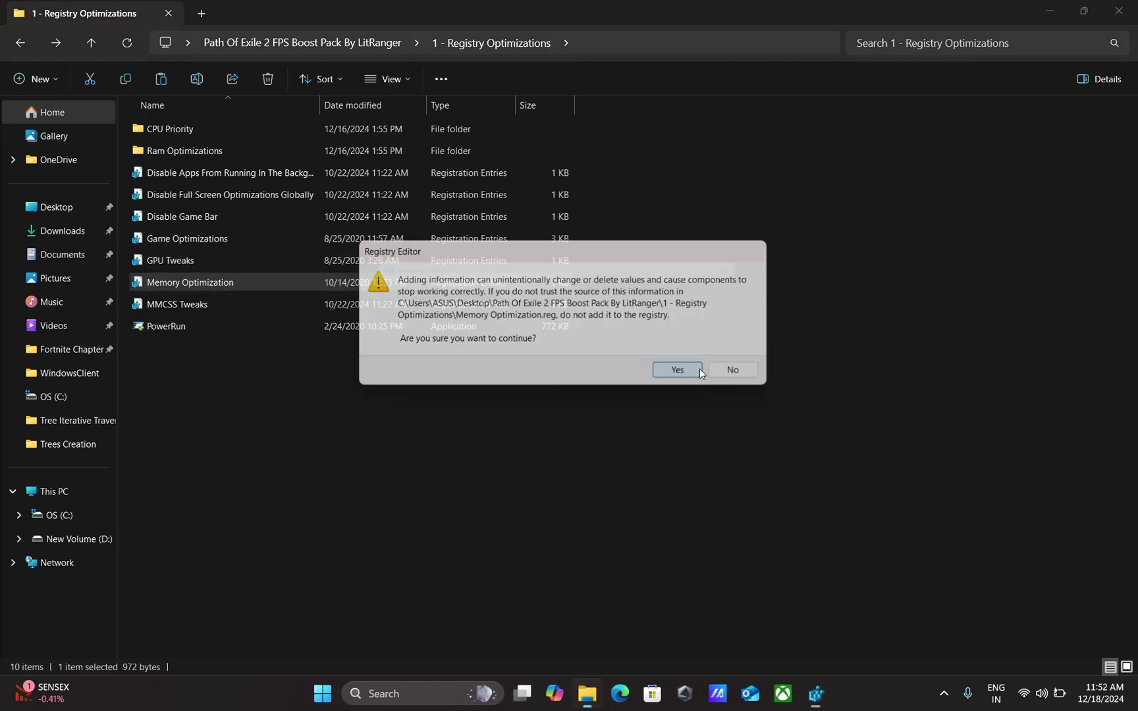
left_click(685, 370)
left_click(732, 353)
Step: Merge the MMCSS Tweaks entries into the Windows registry
double_click(202, 301)
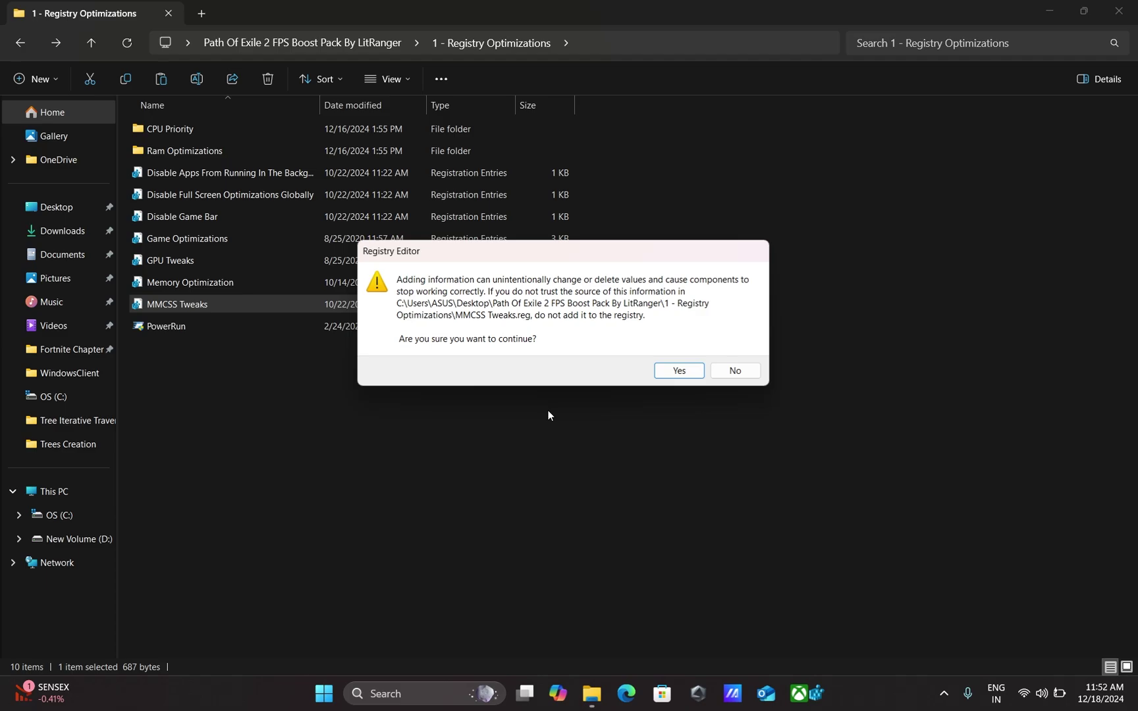
left_click(682, 370)
left_click(745, 356)
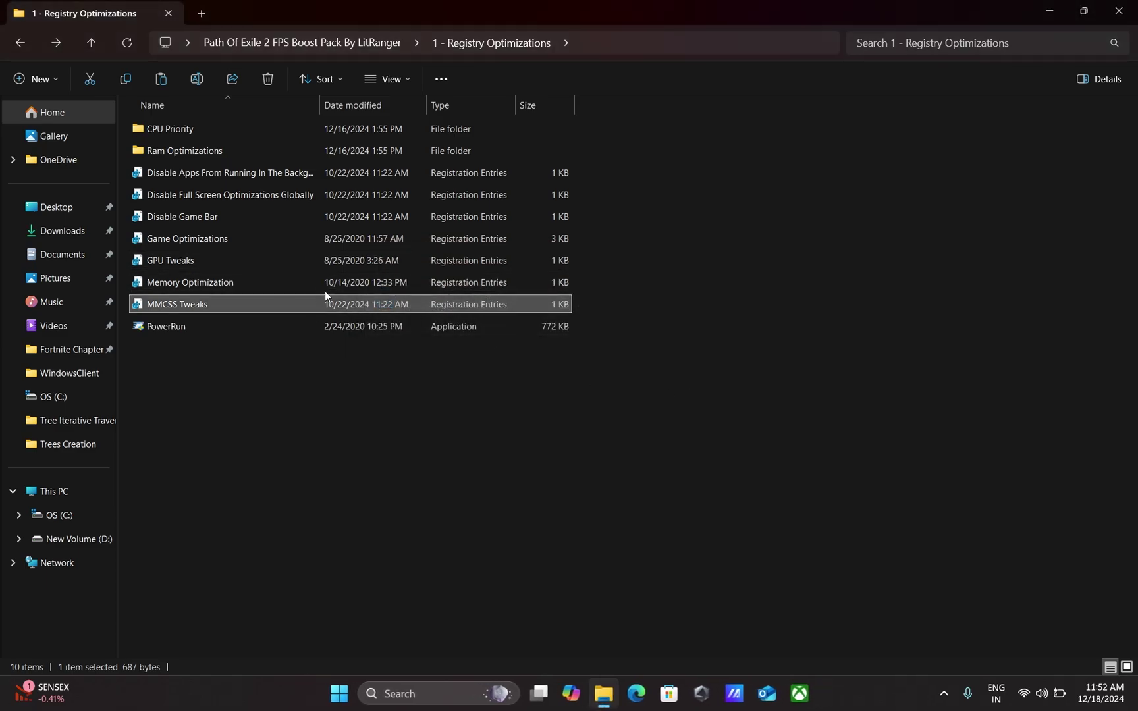
Step: Go back to the boost pack's main folder and open "2 - Path Of Exile 2 Priority"
left_click(21, 44)
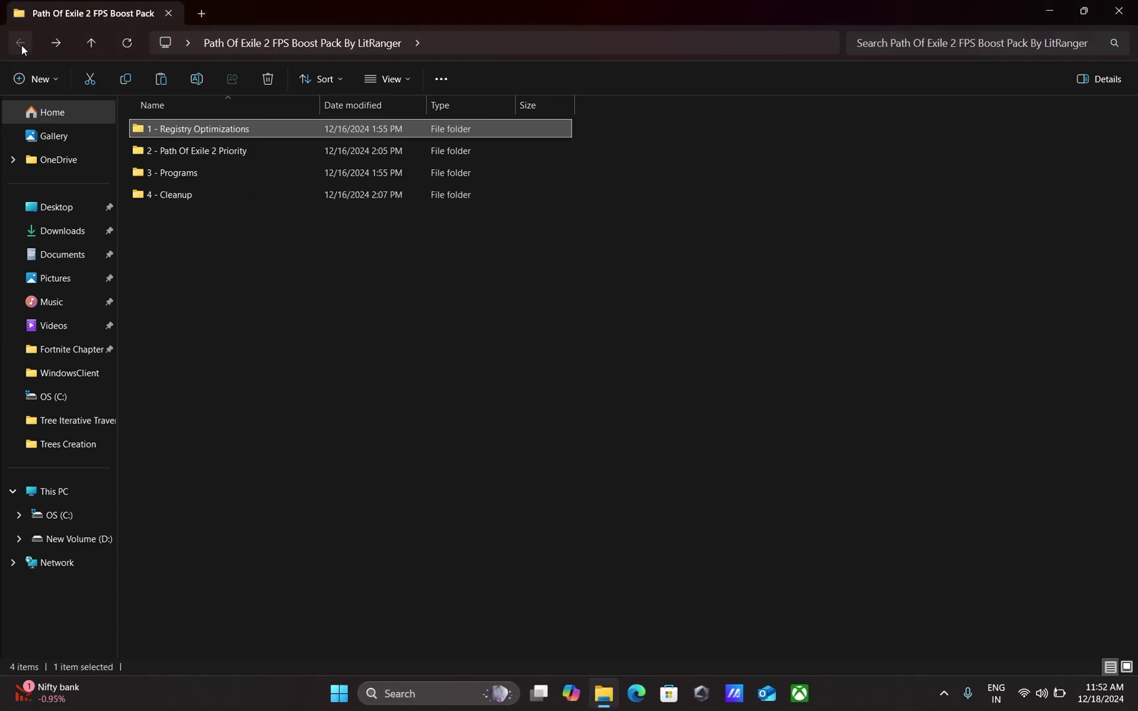
double_click(211, 150)
left_click_drag(445, 267, 264, 110)
left_click(276, 217)
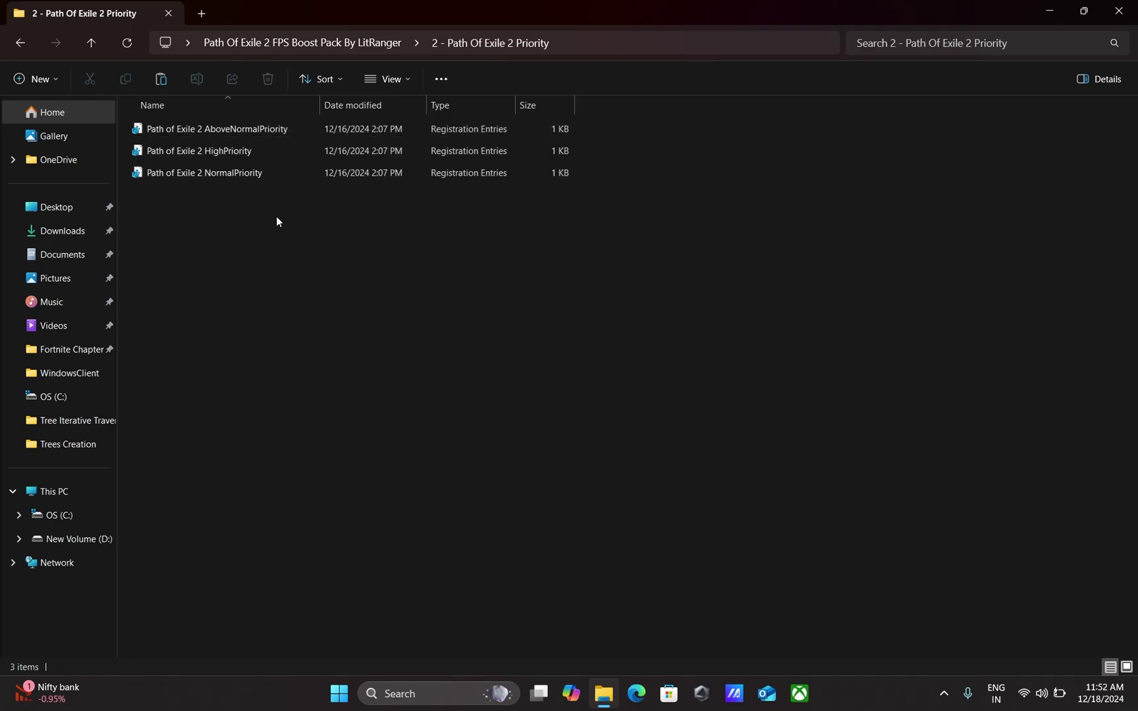
Step: Merge the "Path of Exile 2 HighPriority" entries into the registry to give the game high priority
left_click(230, 154)
left_click(241, 173)
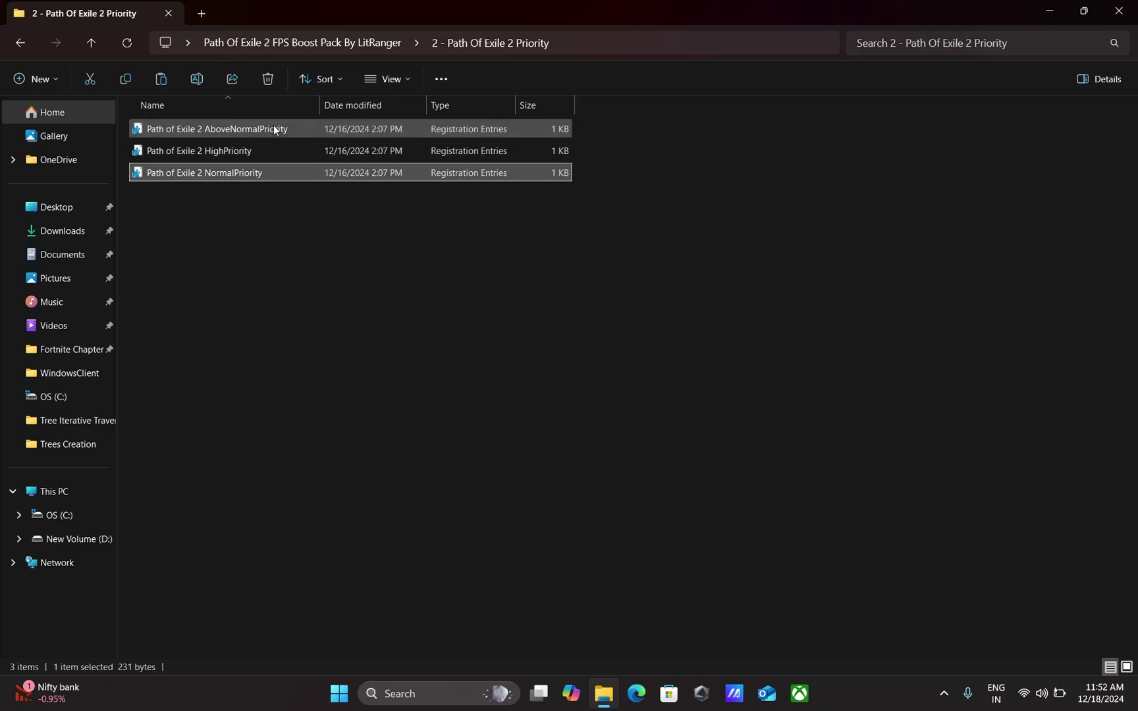
left_click(269, 128)
double_click(266, 150)
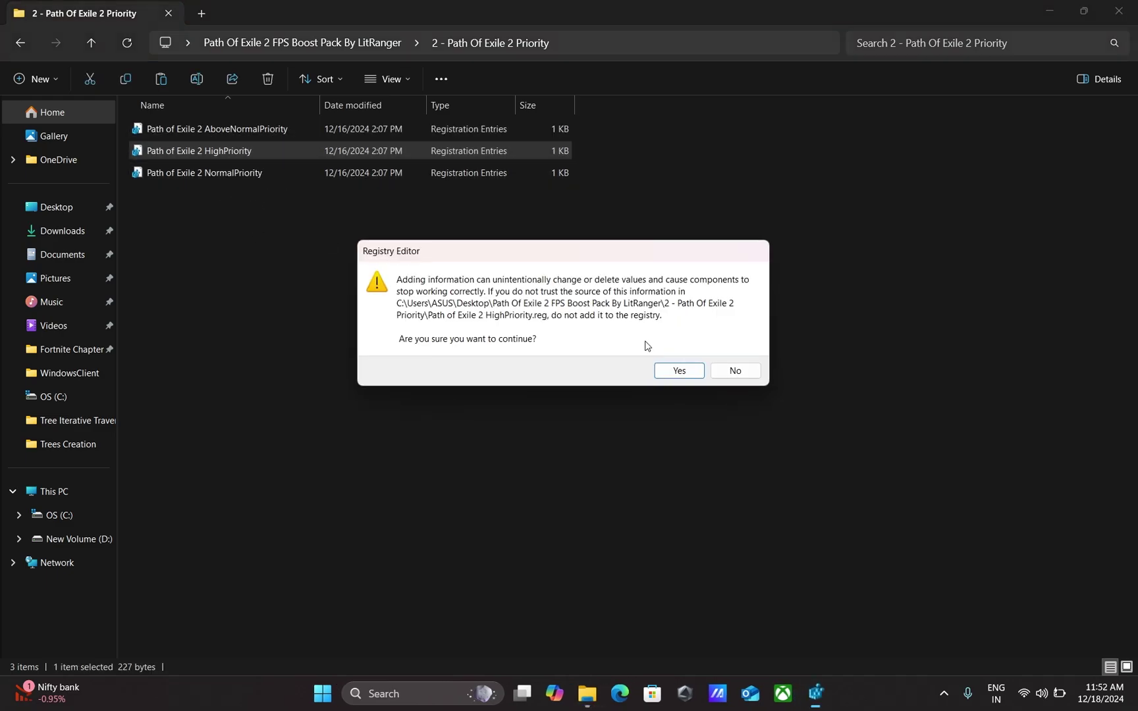
left_click(676, 370)
left_click(732, 352)
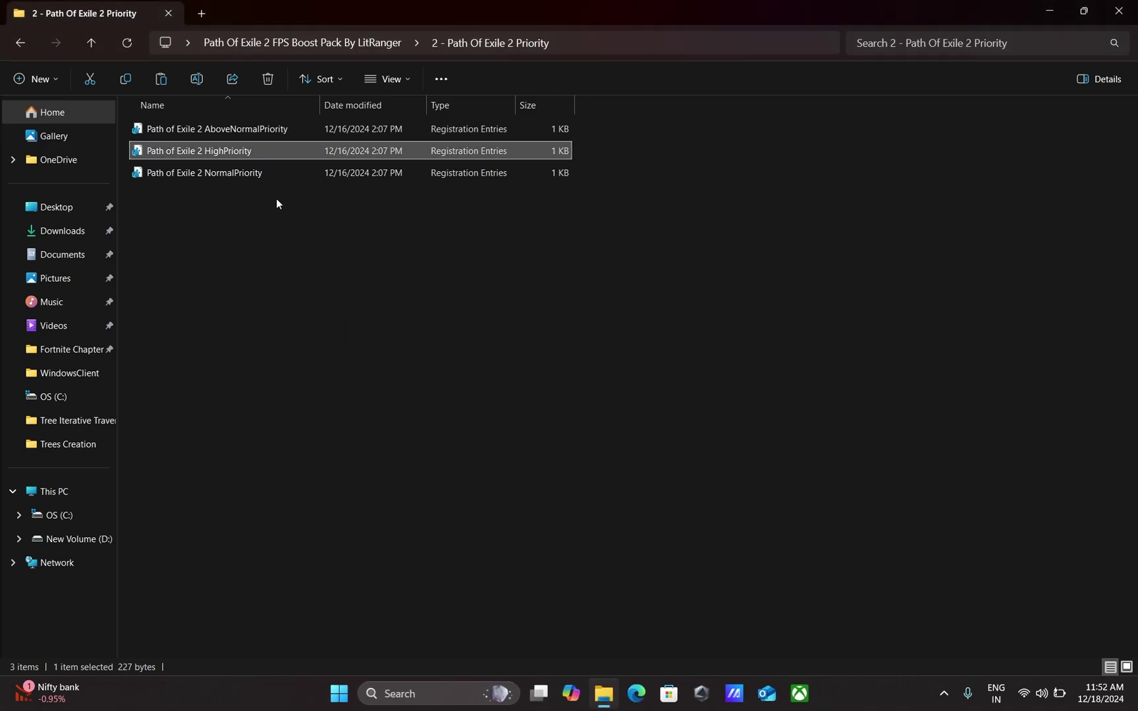
Step: Go back to the boost pack's main folder and open the Mem Reduct subfolder of "3 - Programs"
left_click(11, 49)
double_click(211, 173)
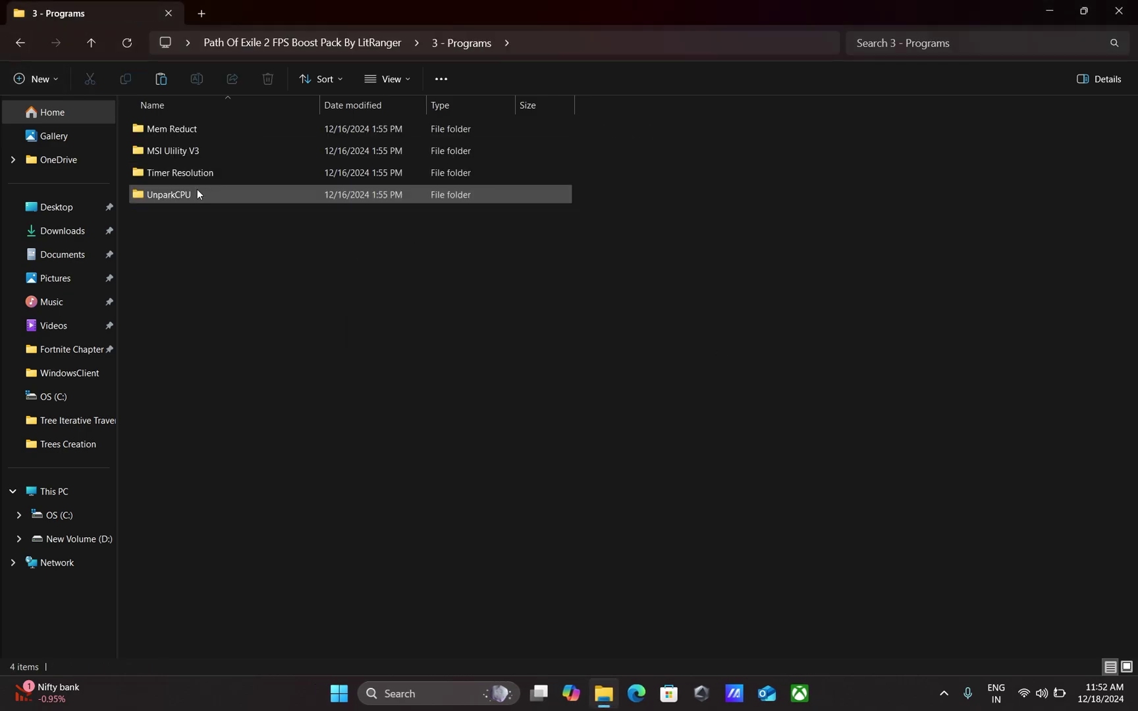
double_click(190, 128)
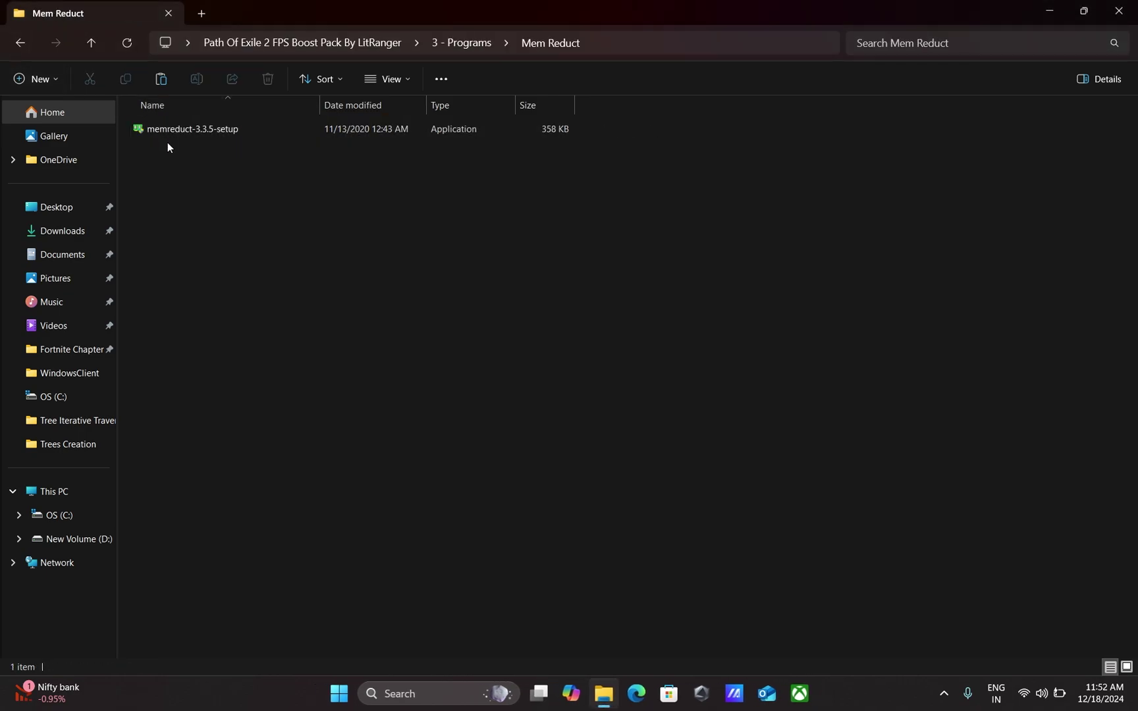
Step: Run memreduct-3.3.5-setup, accept the license and install Mem Reduct into C:\Program Files\Mem Reduct
double_click(210, 128)
left_click(643, 469)
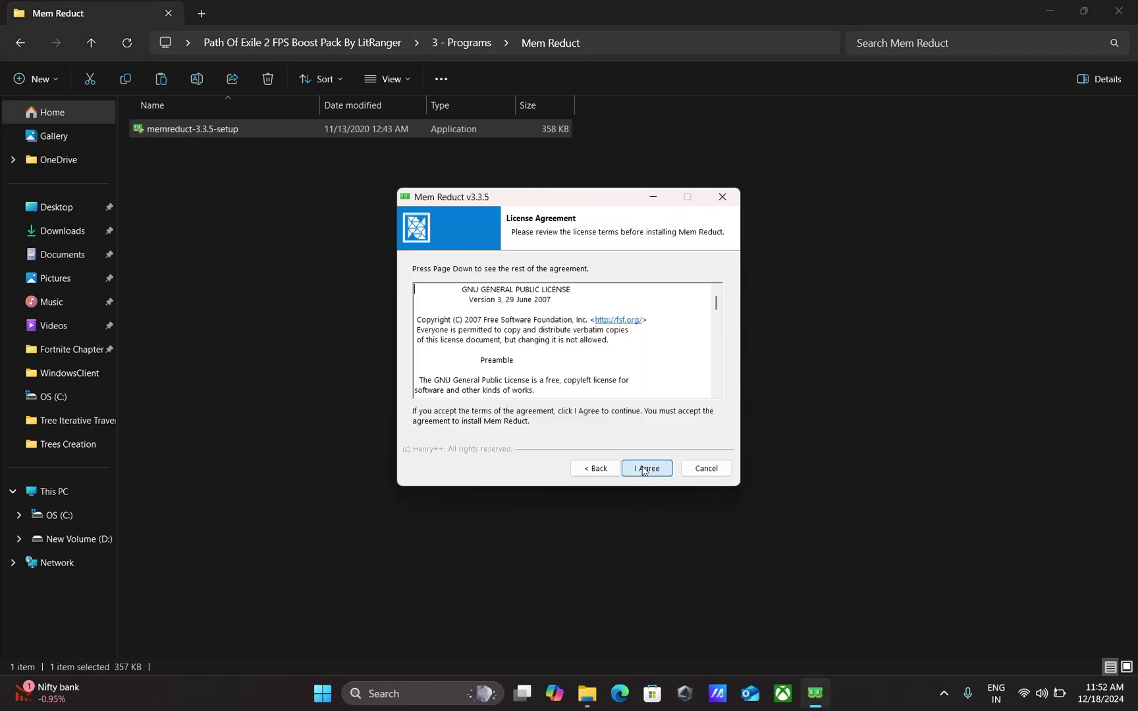
left_click(642, 469)
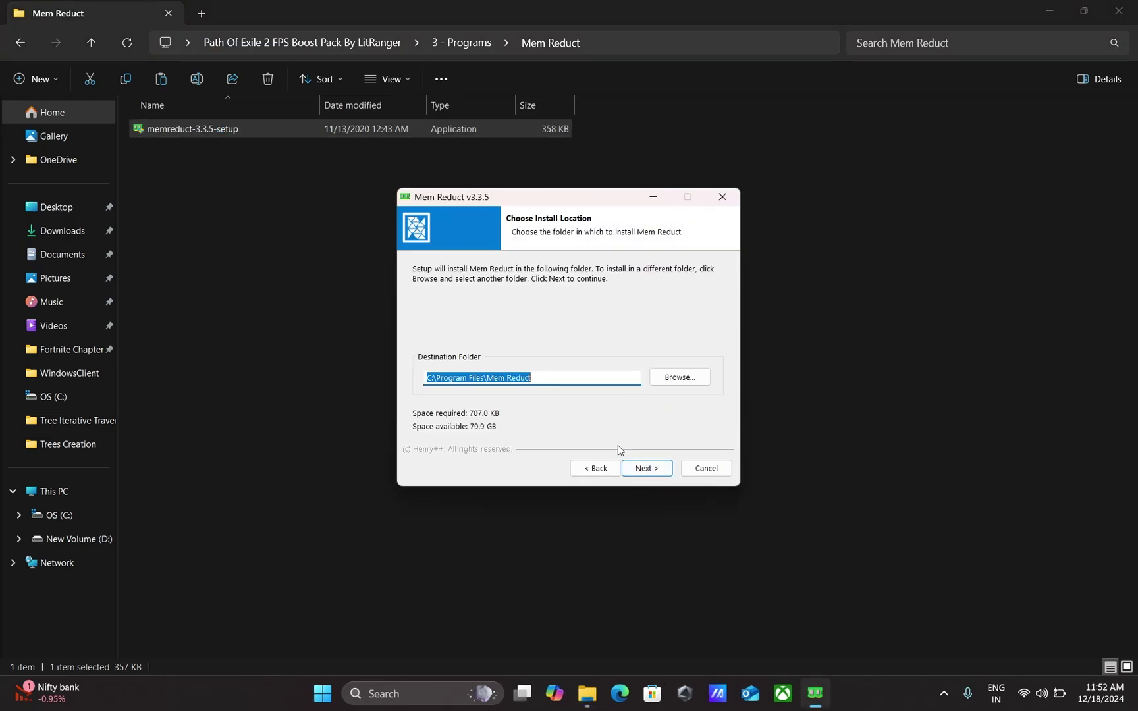
left_click(645, 469)
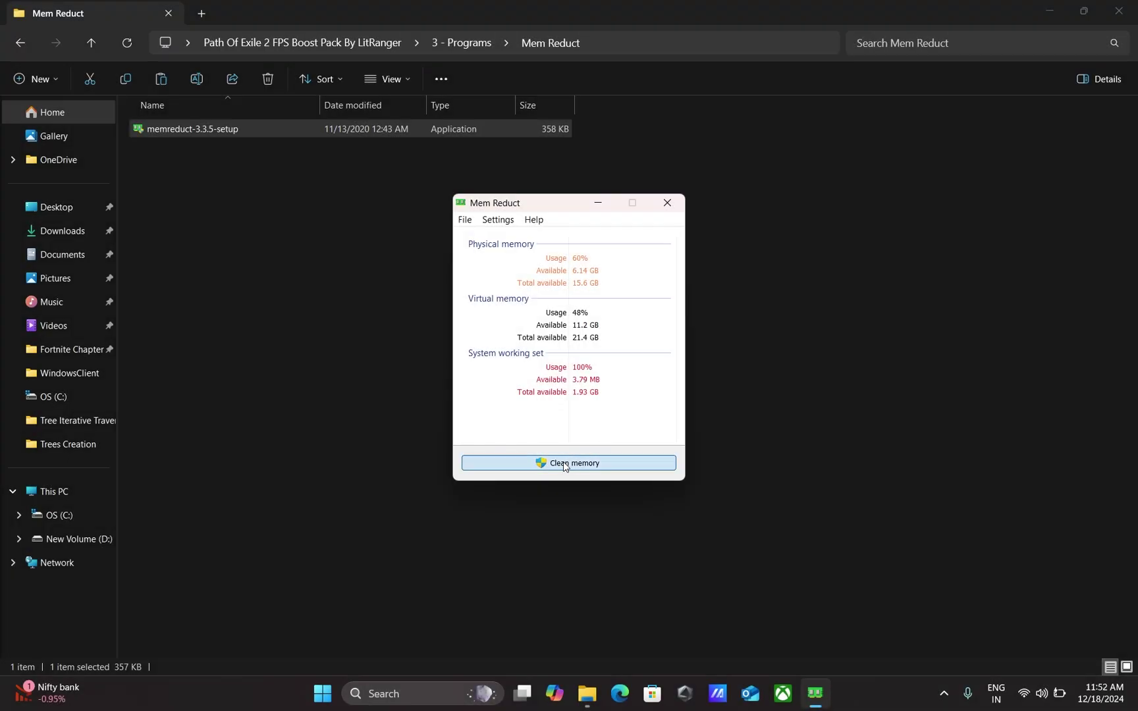
Step: Clean the system memory with Mem Reduct, confirming the cleanup, and close its window
left_click(563, 462)
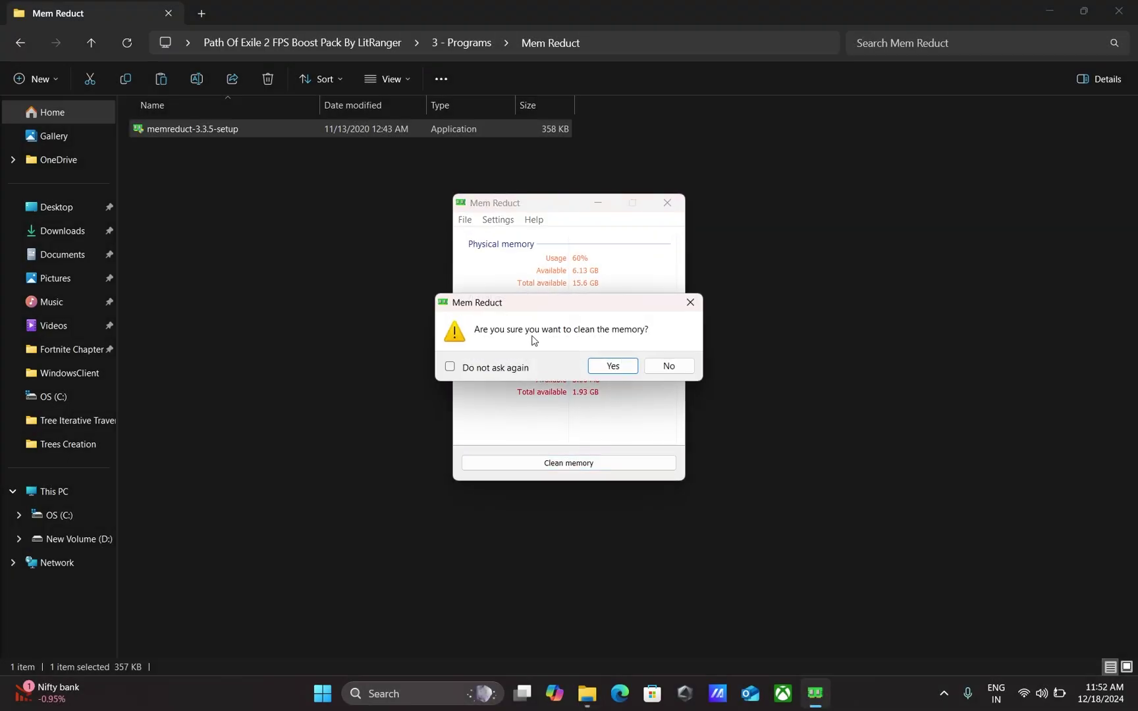
left_click(613, 367)
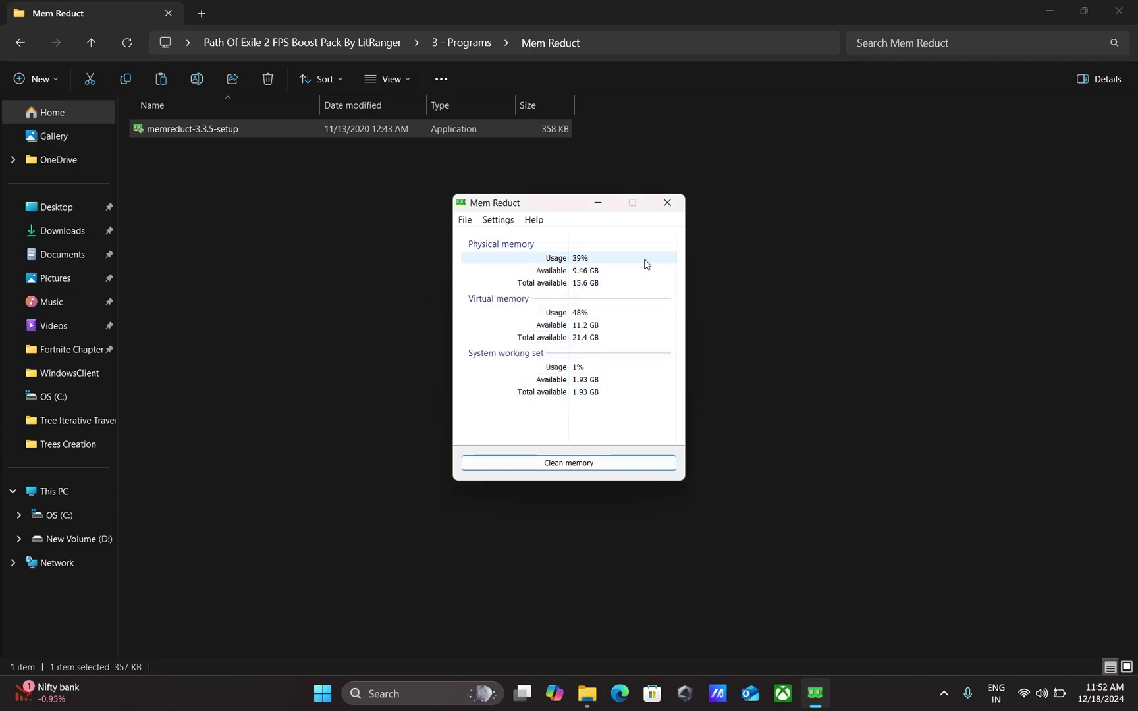
left_click(664, 196)
left_click(576, 277)
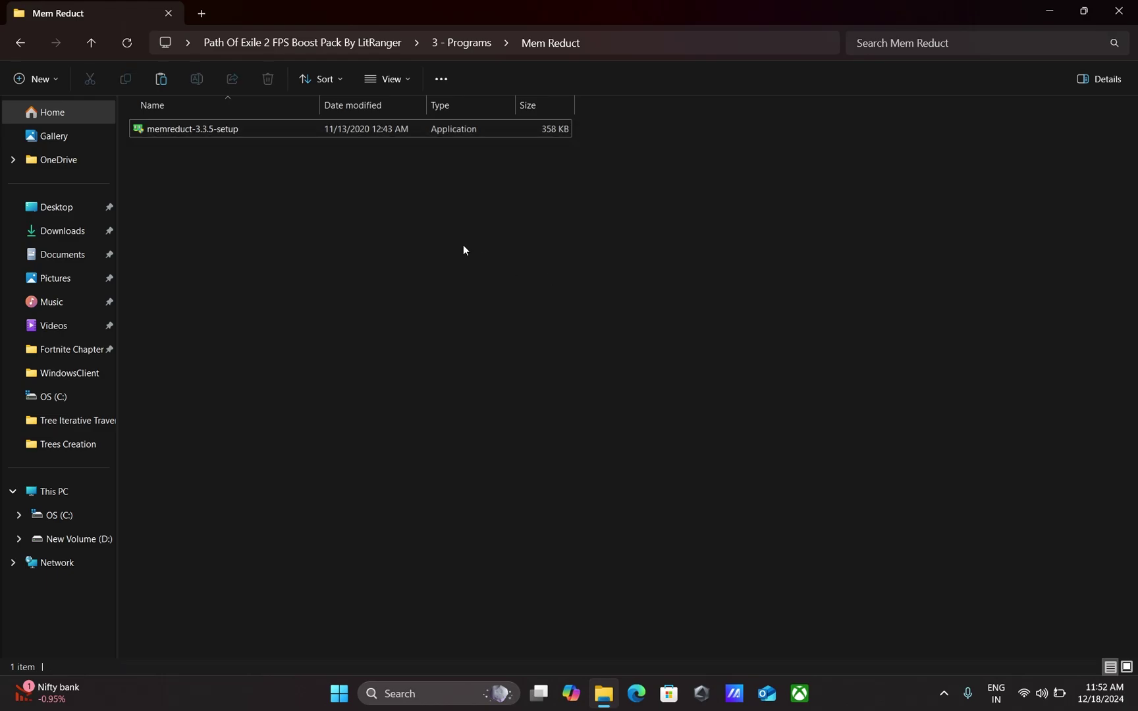
Step: Go back to "3 - Programs", open the MSI Utility V3 folder and launch the MSI mode utility
left_click(29, 43)
double_click(169, 149)
left_click_drag(282, 193, 202, 122)
right_click(201, 123)
left_click(295, 236)
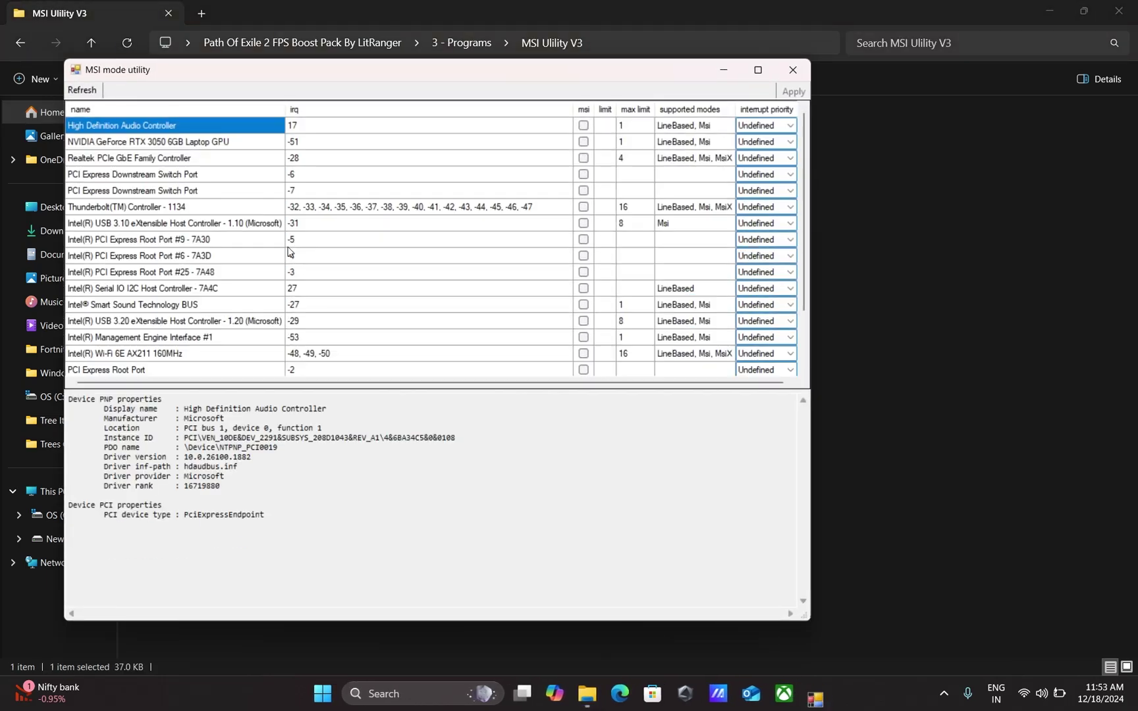
Step: Enable MSI mode and set High interrupt priority for the NVIDIA GeForce RTX 3050 6GB Laptop GPU, then close the utility
left_click(181, 151)
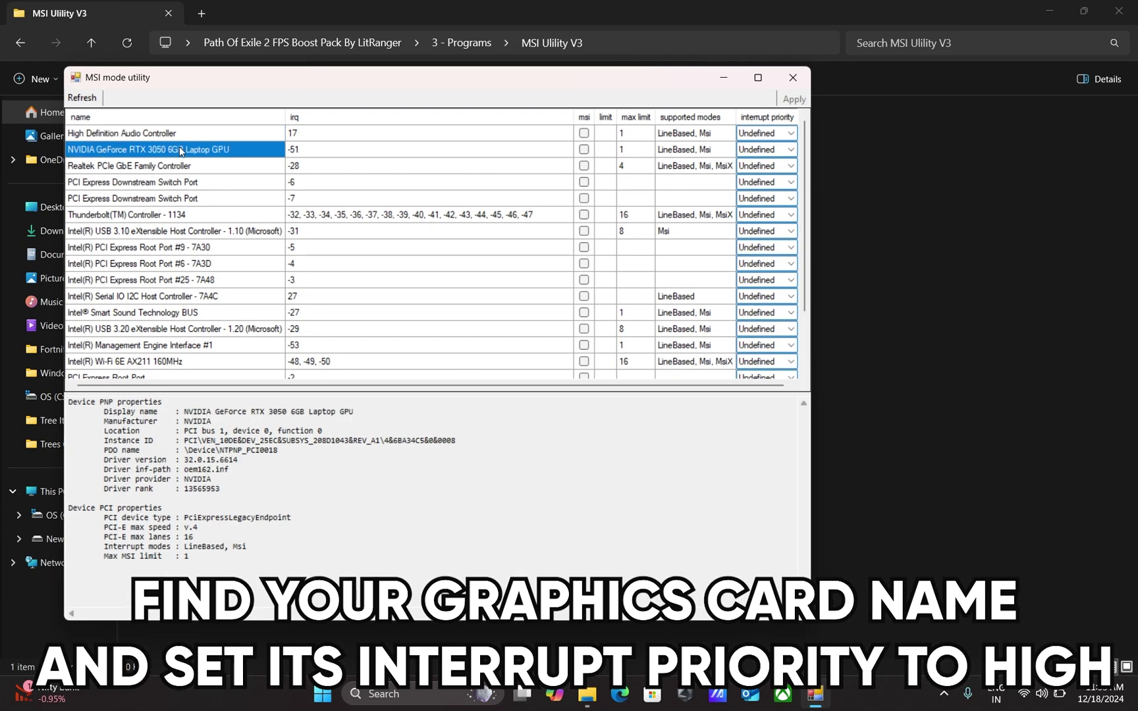
left_click(578, 152)
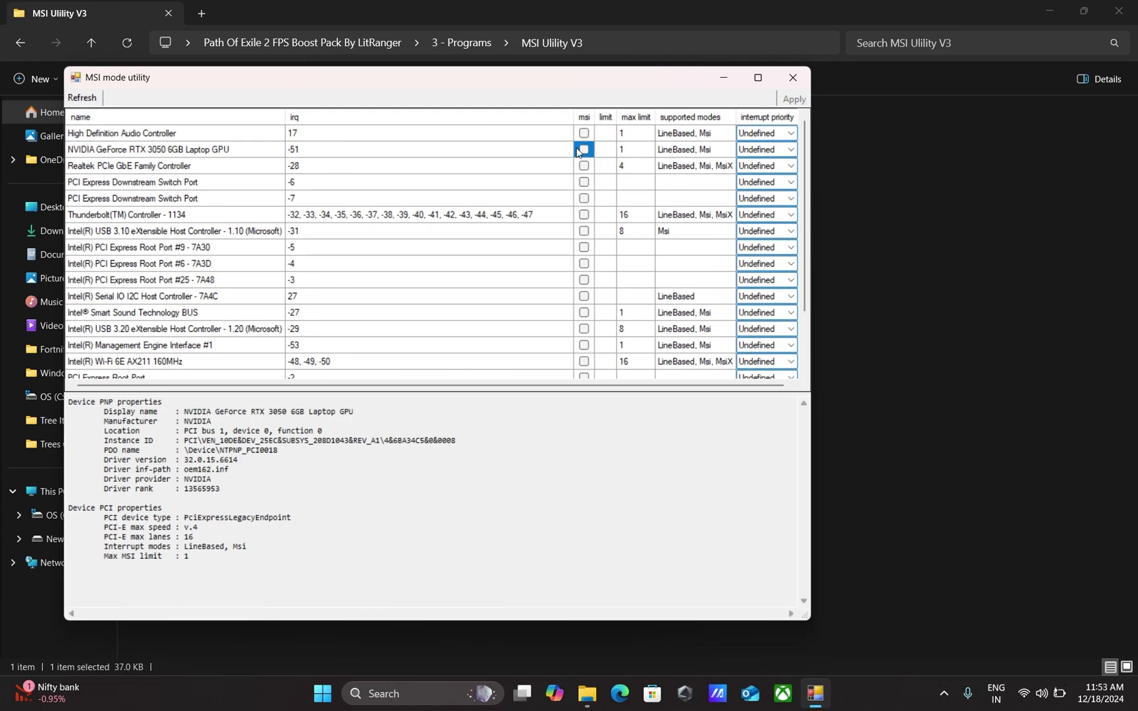
left_click(786, 151)
left_click(751, 196)
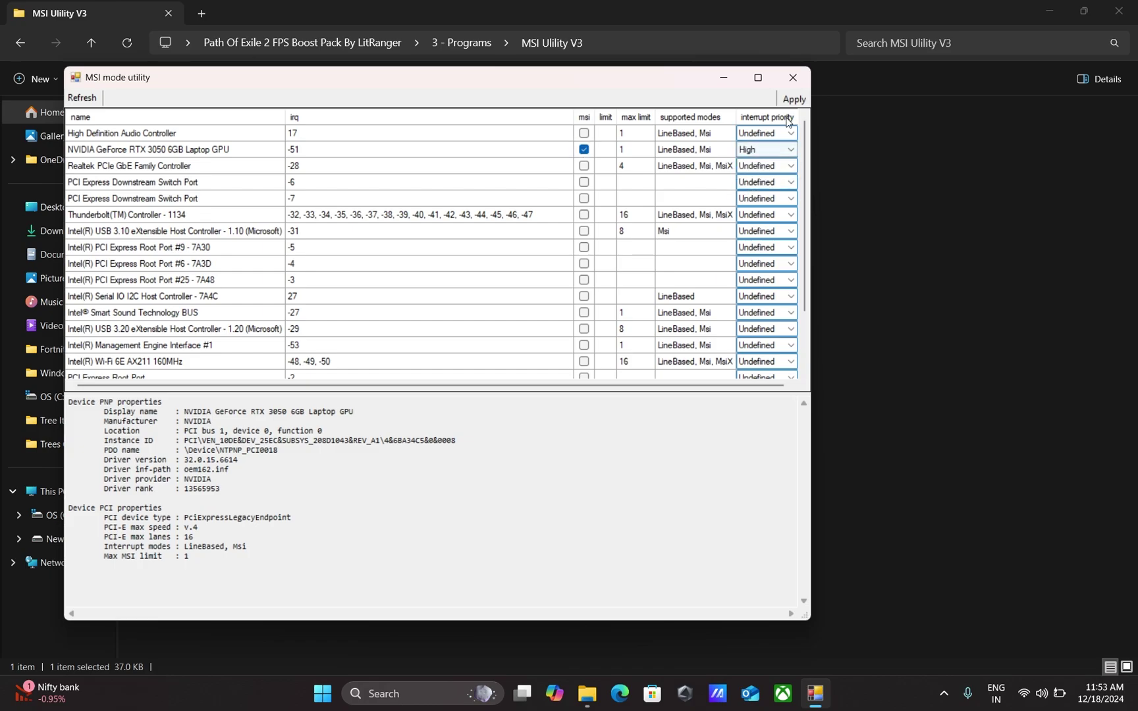
left_click(793, 77)
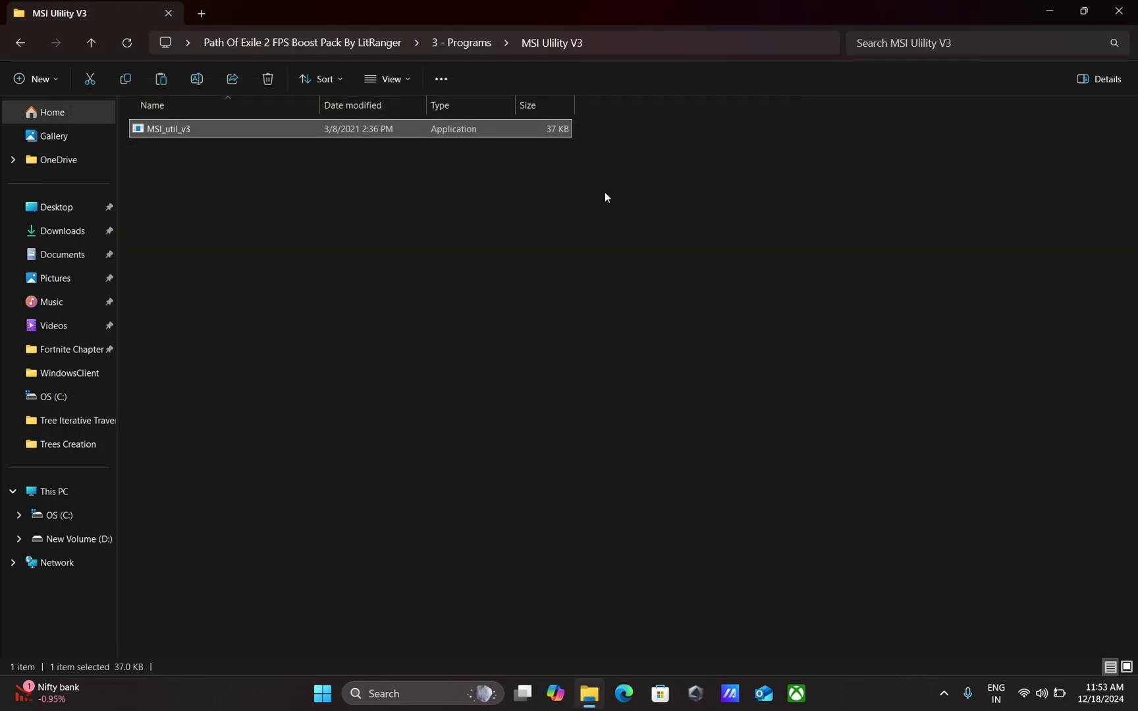
Step: Launch TimerResolution from the Timer Resolution folder of "3 - Programs", set the timer to its maximum resolution and minimize it
left_click(29, 47)
double_click(178, 172)
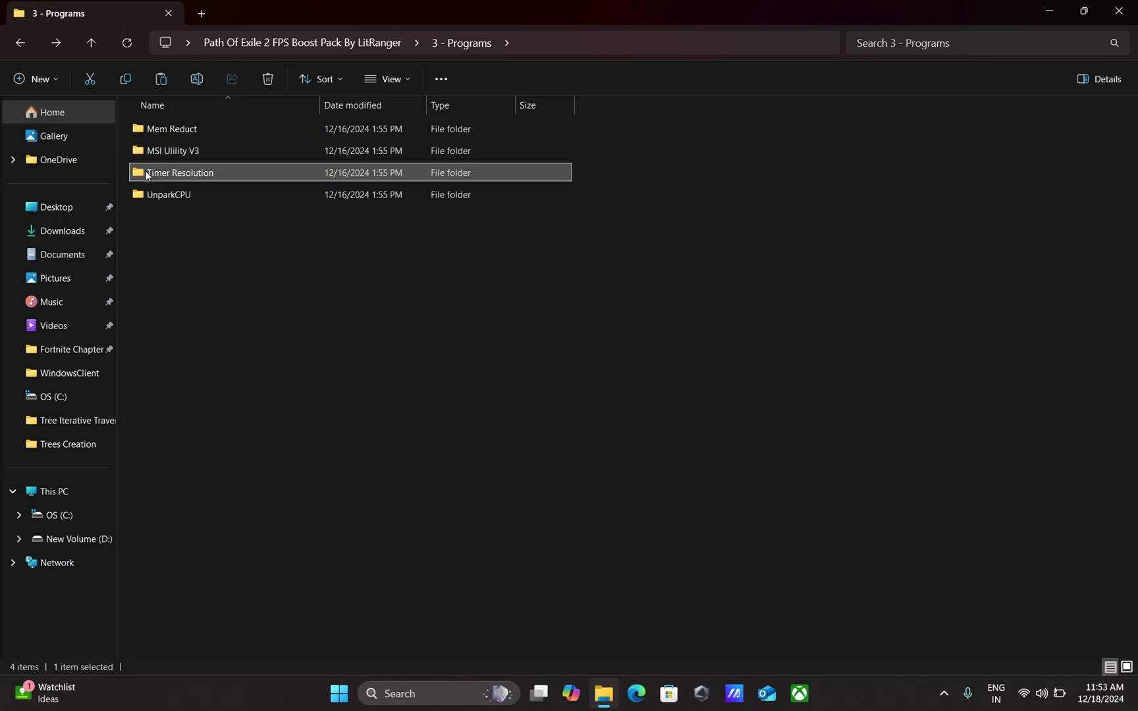
double_click(177, 132)
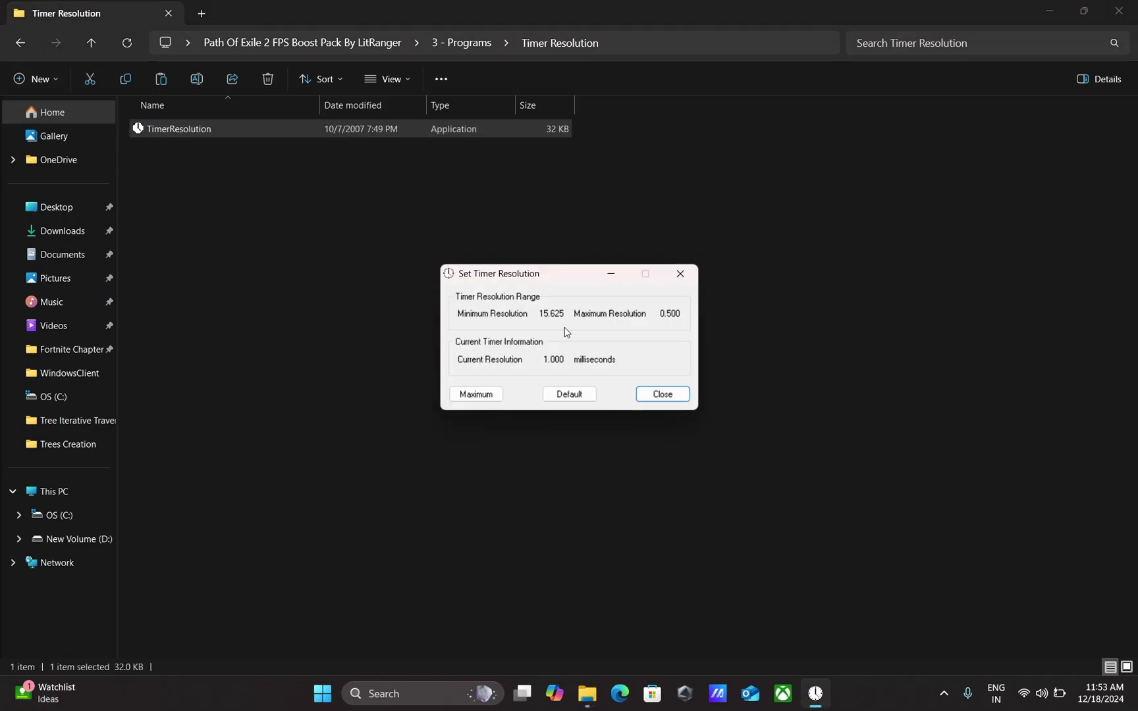
left_click(473, 394)
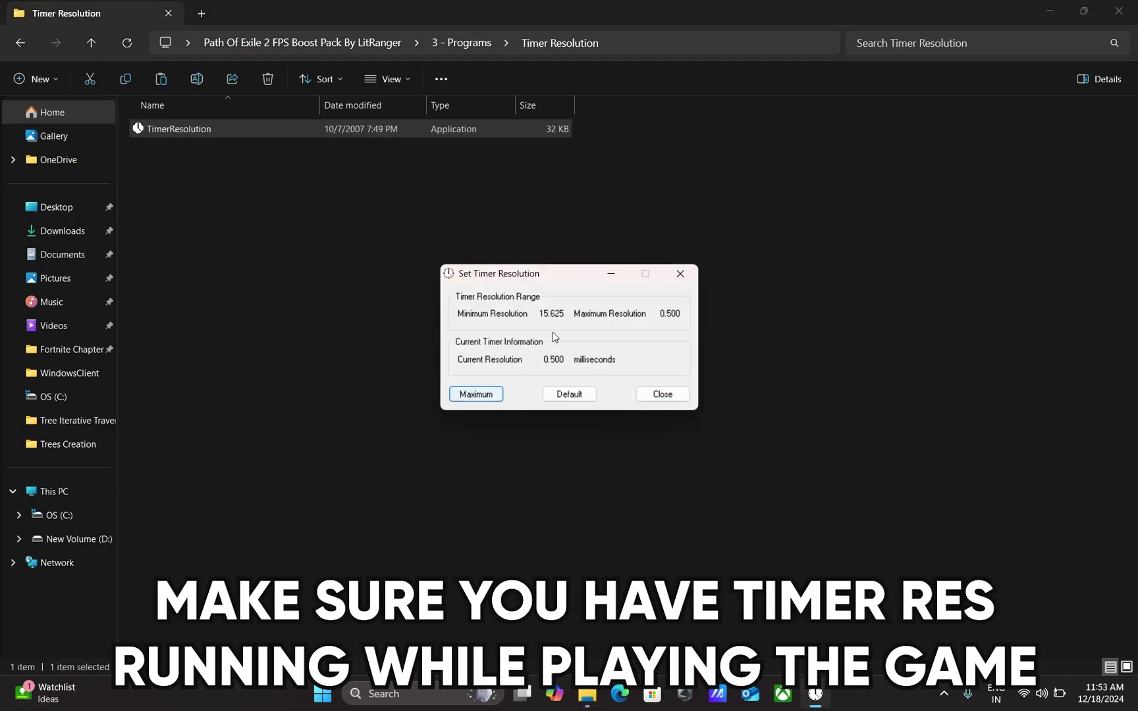
left_click(611, 274)
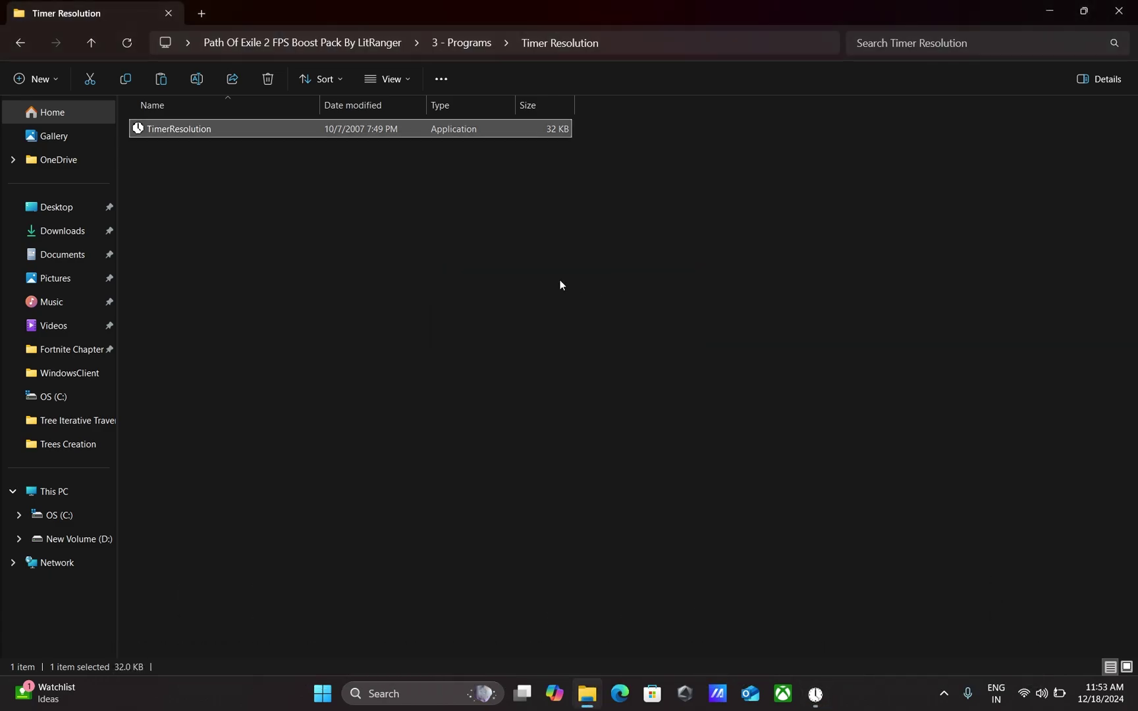
Step: Go back to "3 - Programs", open the UnparkCPU folder and launch Unparkcpu
left_click(20, 42)
double_click(162, 194)
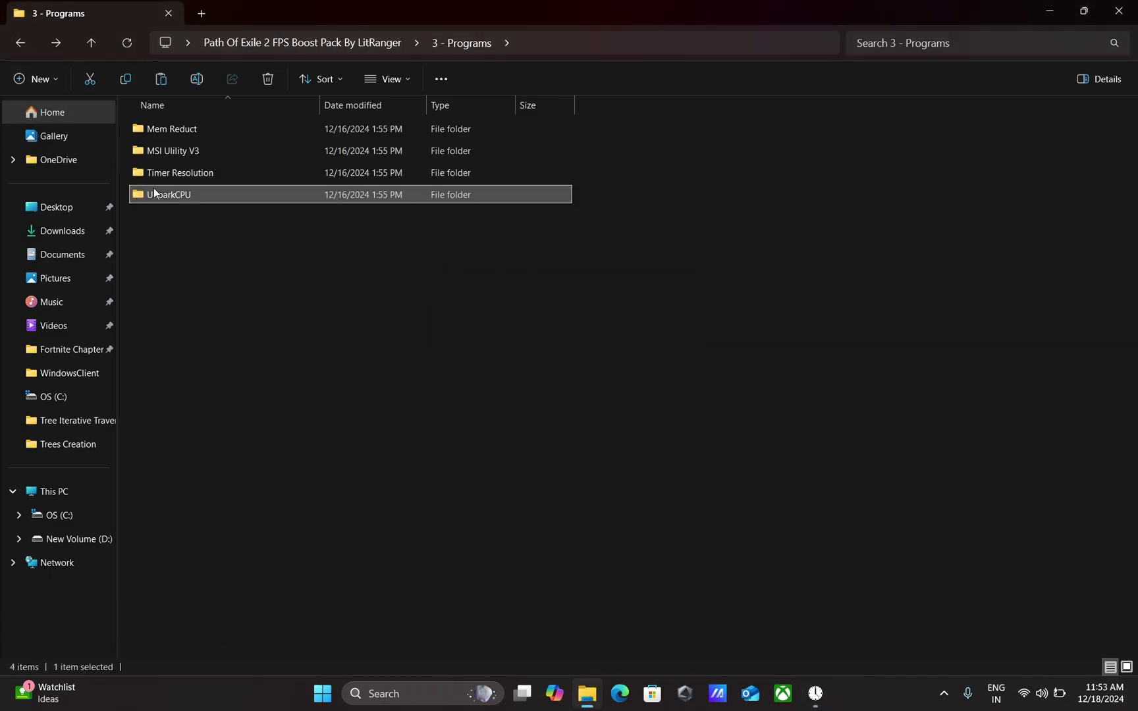
double_click(219, 151)
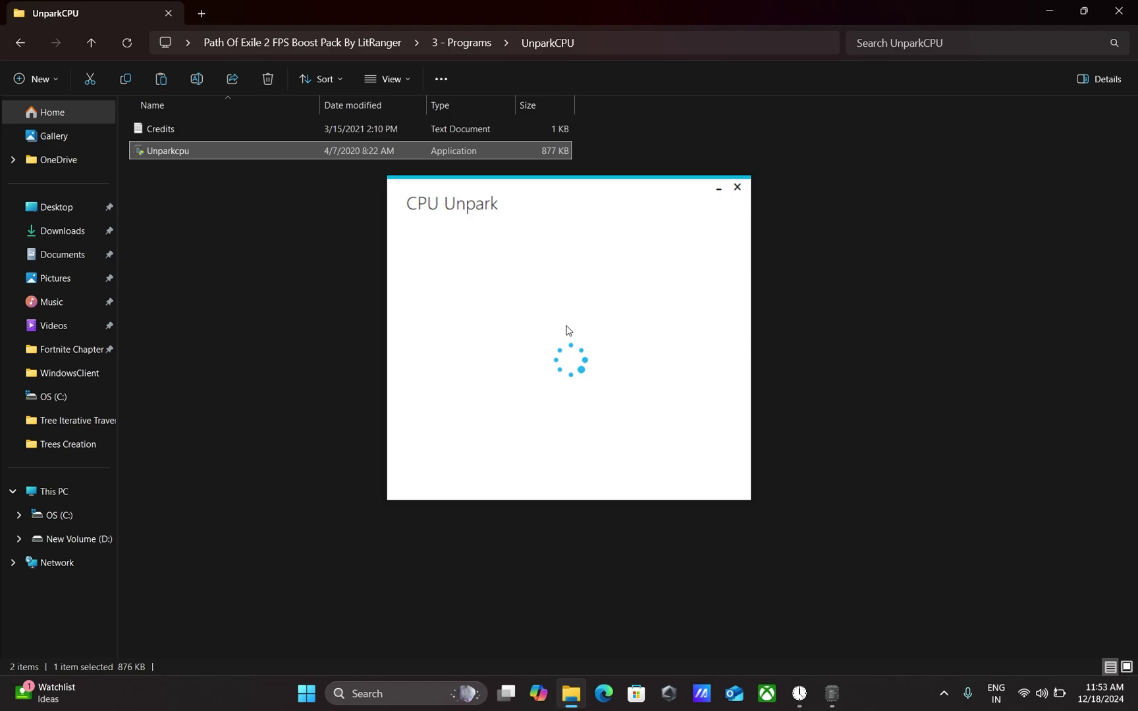
Step: Set the core parking index to 100%, unpark all cores, apply the change and close CPU Unpark
left_click(548, 431)
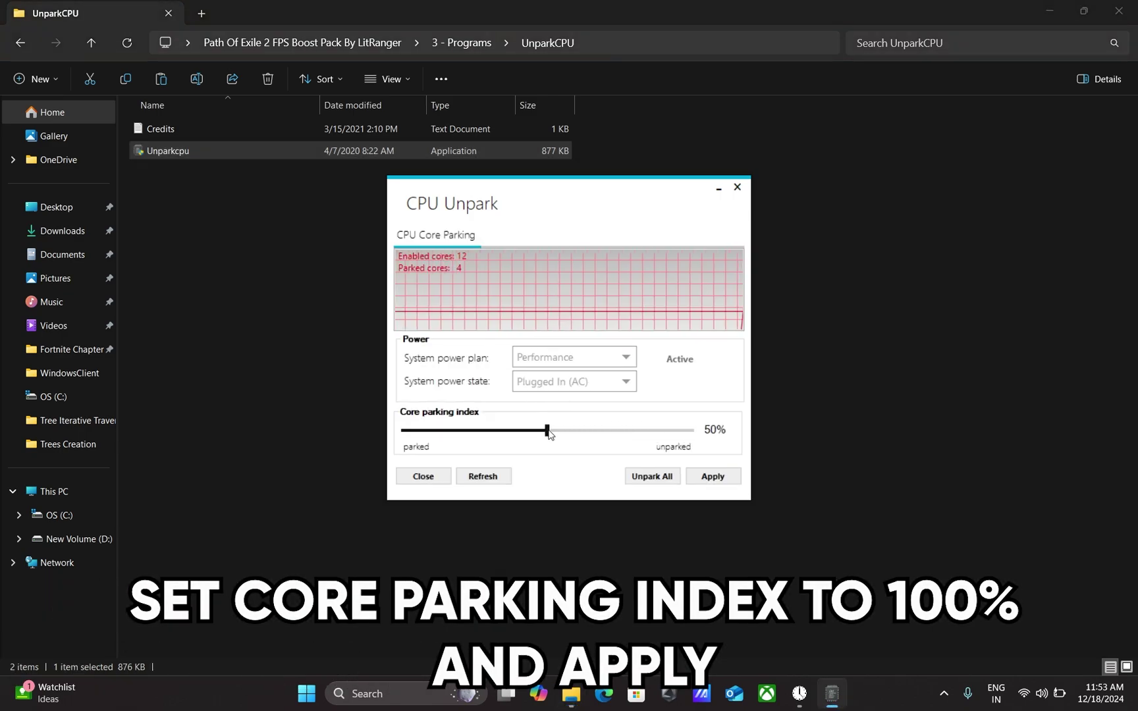
left_click_drag(548, 432, 594, 436)
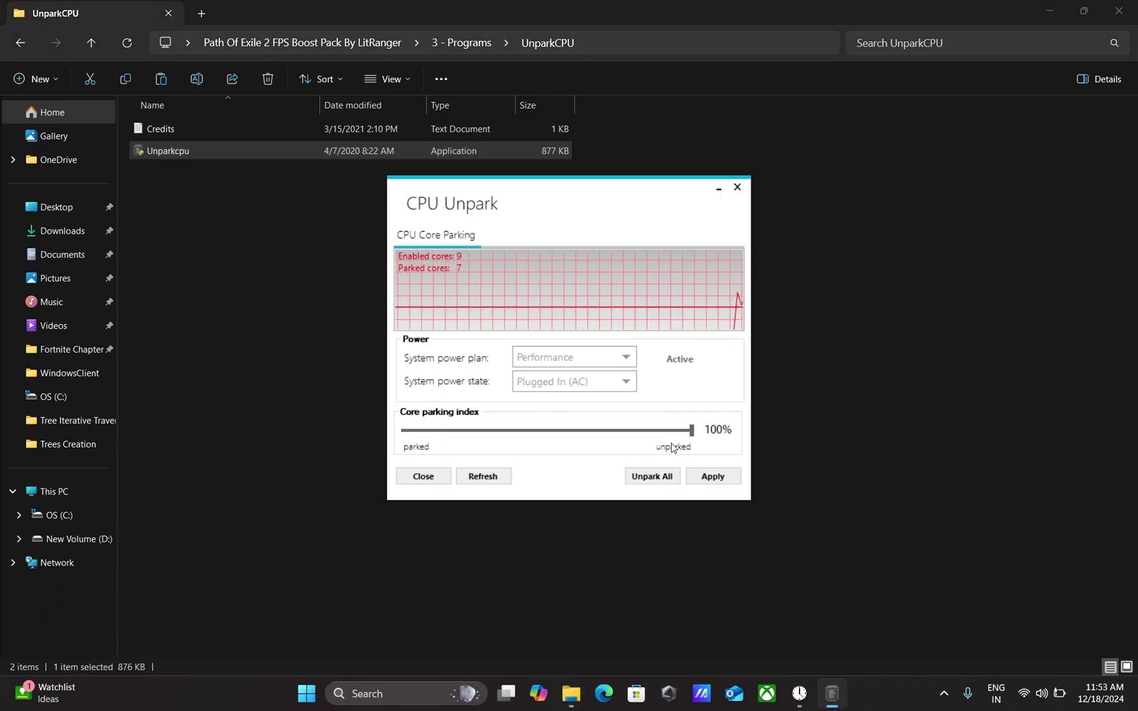
left_click(658, 474)
left_click(666, 381)
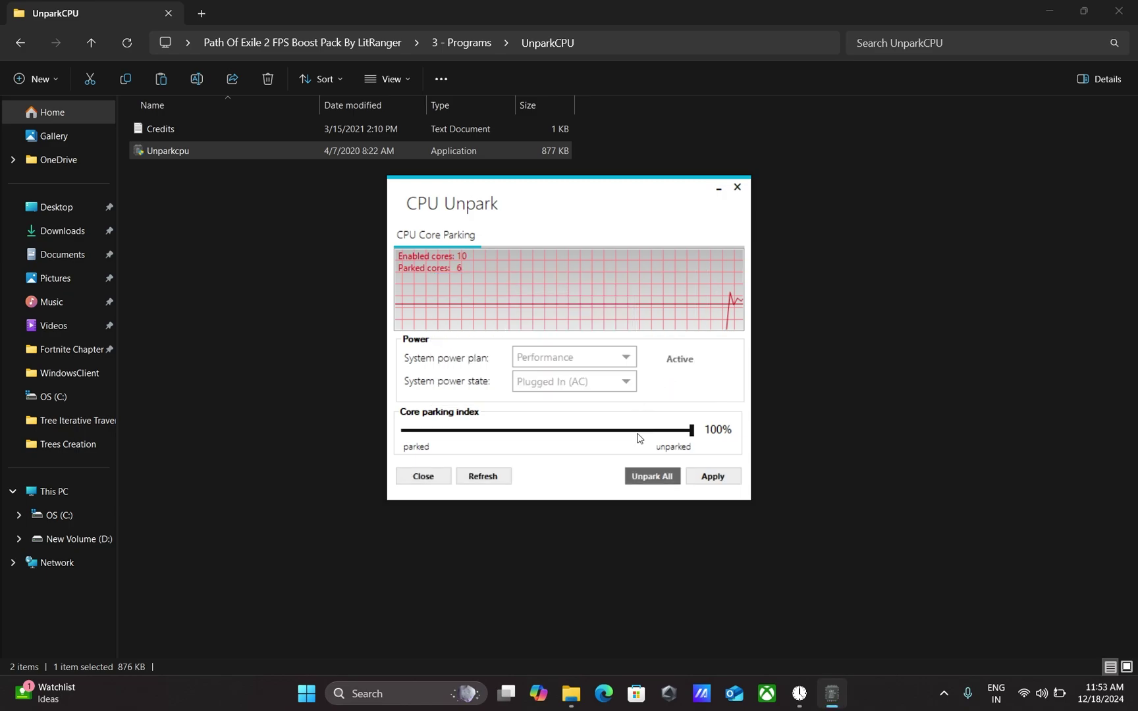
left_click(717, 478)
left_click(666, 380)
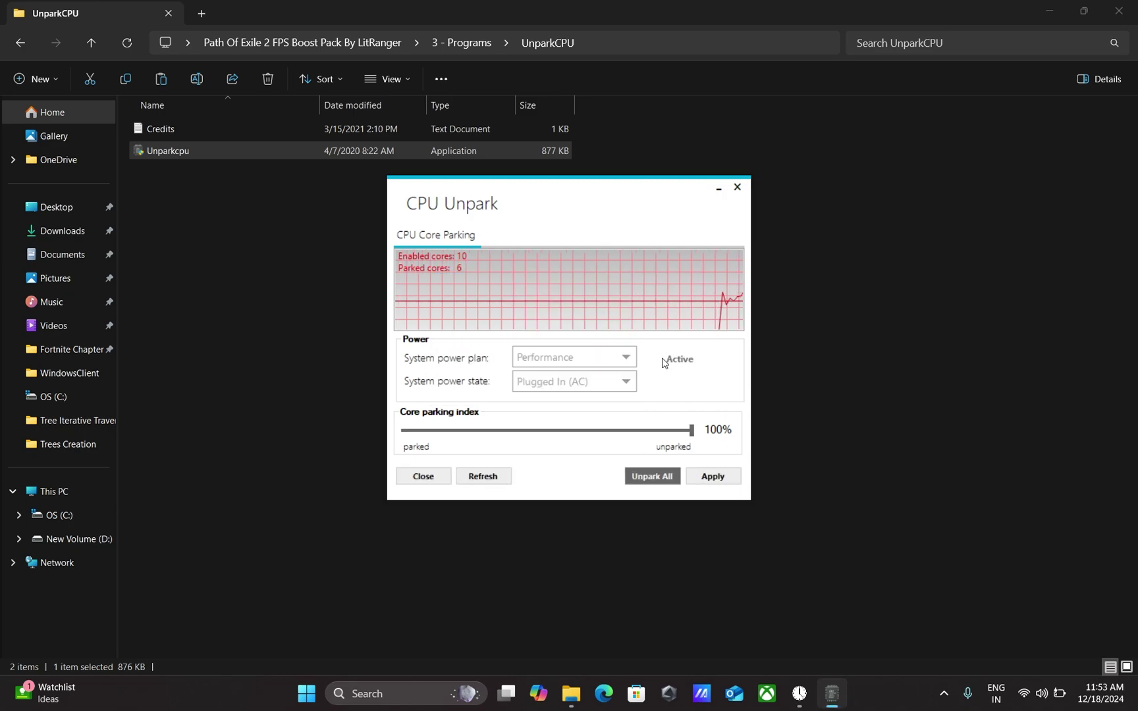
left_click(737, 188)
Step: Return to the boost pack's main folder and open the "4 - Cleanup" subfolder
left_click(21, 43)
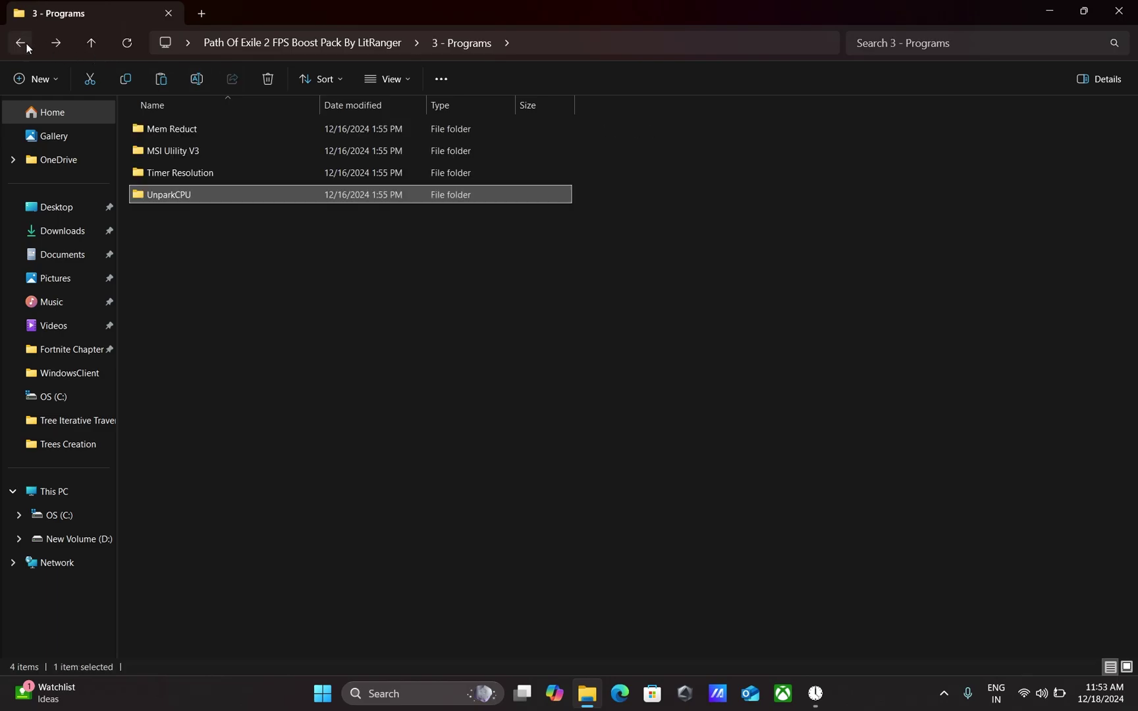
left_click(20, 43)
double_click(169, 192)
left_click_drag(343, 211, 294, 126)
left_click(236, 212)
Step: Run the "1 Delete Temporary Files" batch file as administrator and dismiss its console once it finishes
right_click(232, 129)
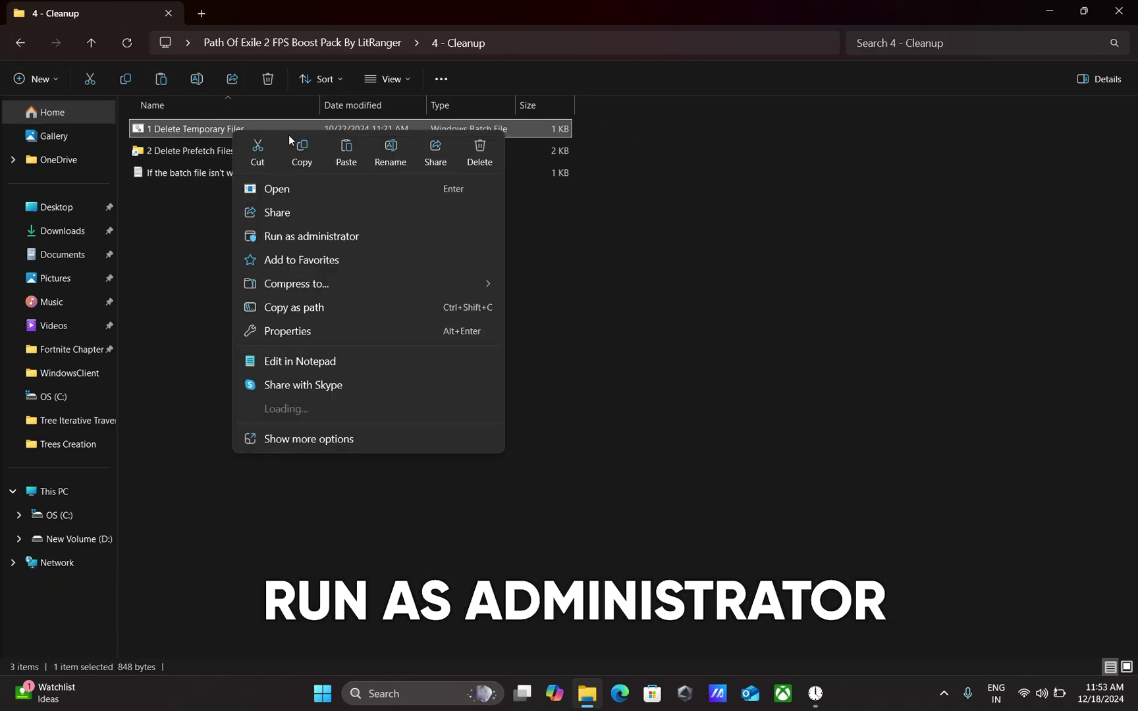
left_click(324, 232)
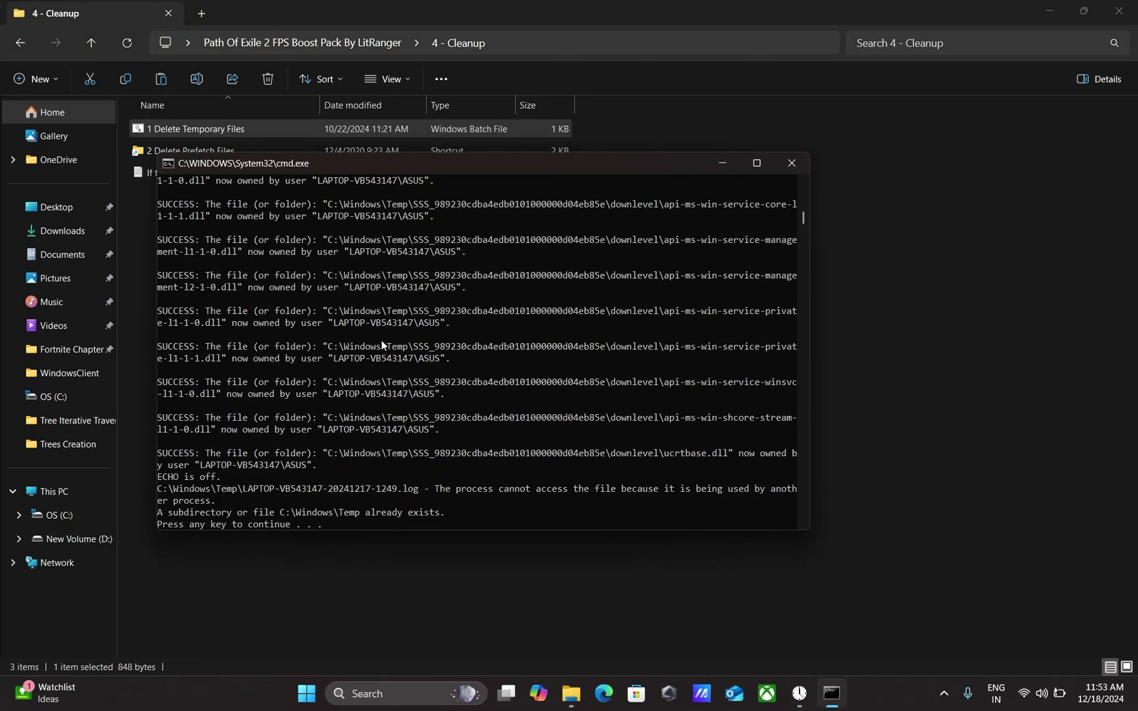
key("Return")
Step: Open the Prefetch folder through "2 Delete Prefetch Files", permanently delete everything in it and go back to the pack's main folder
left_click(160, 156)
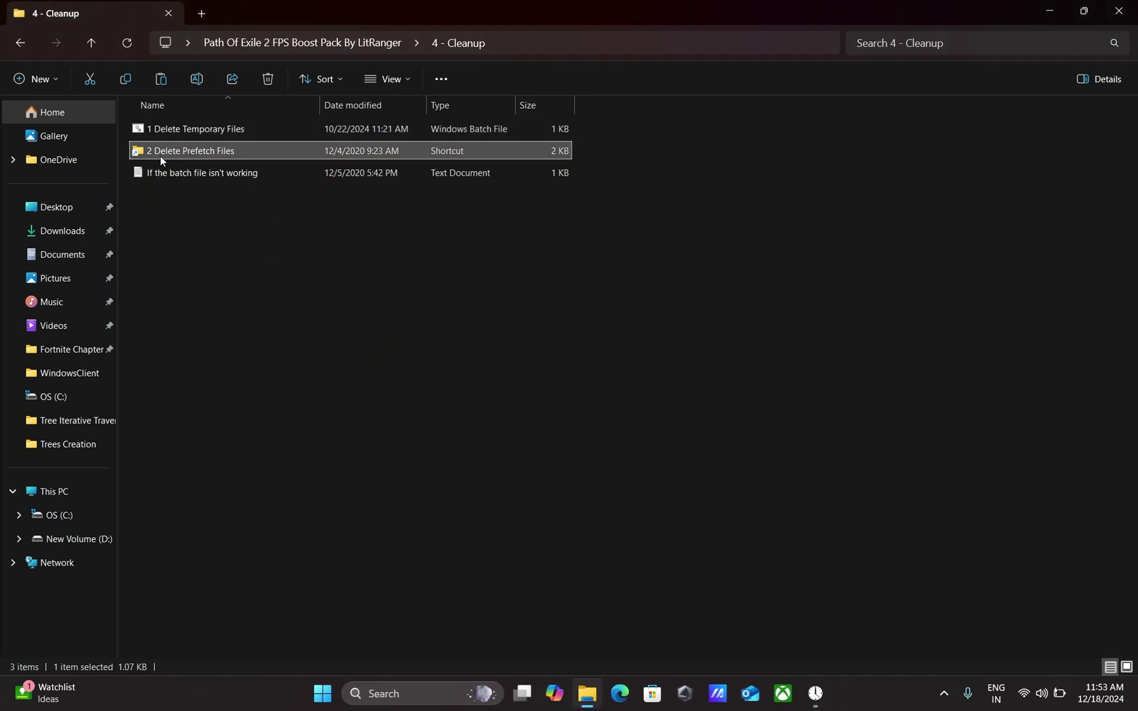
double_click(234, 157)
left_click(591, 367)
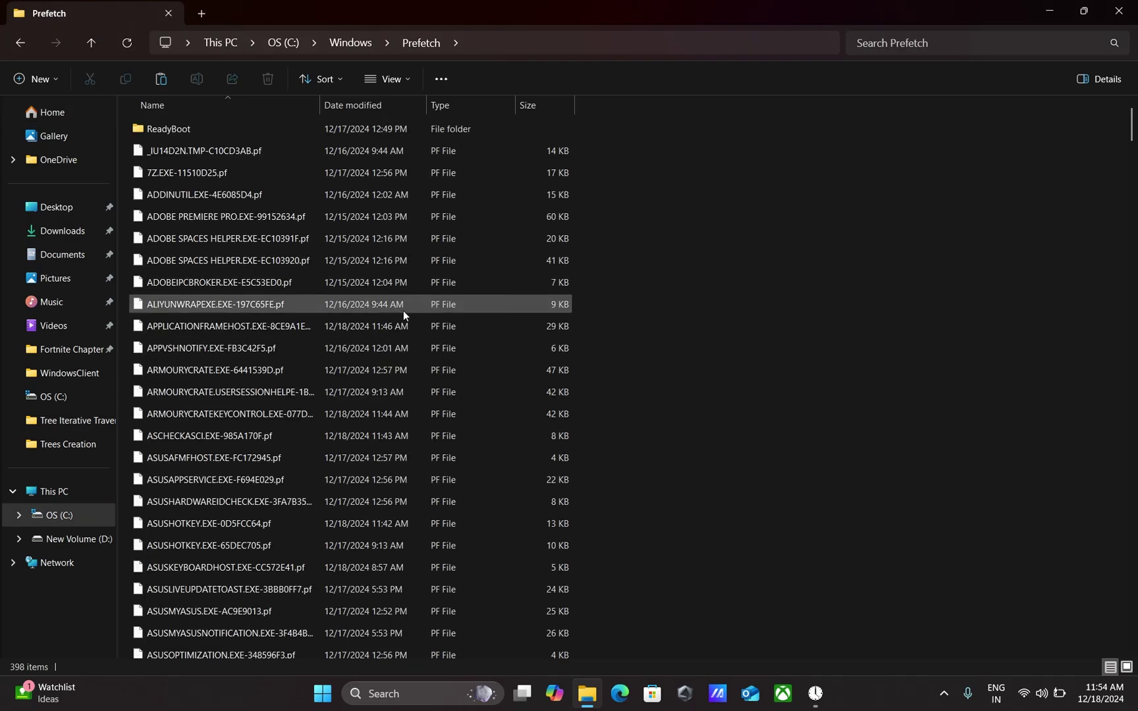
key("ctrl+a")
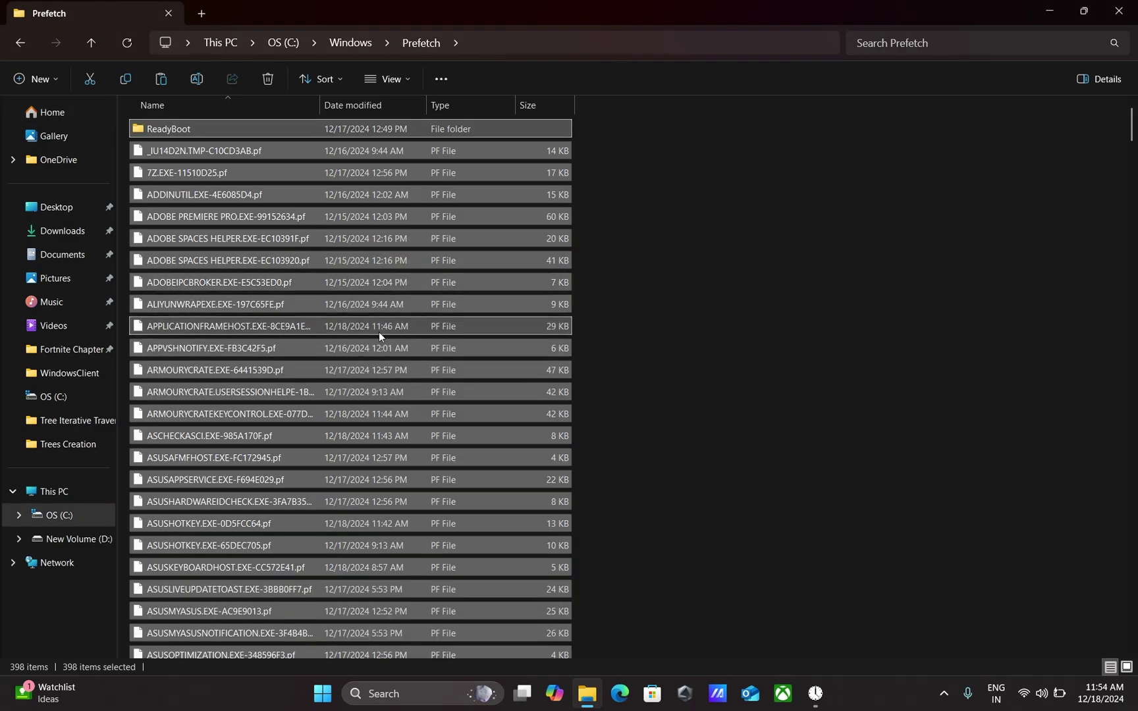
key("shift+Delete")
left_click(622, 358)
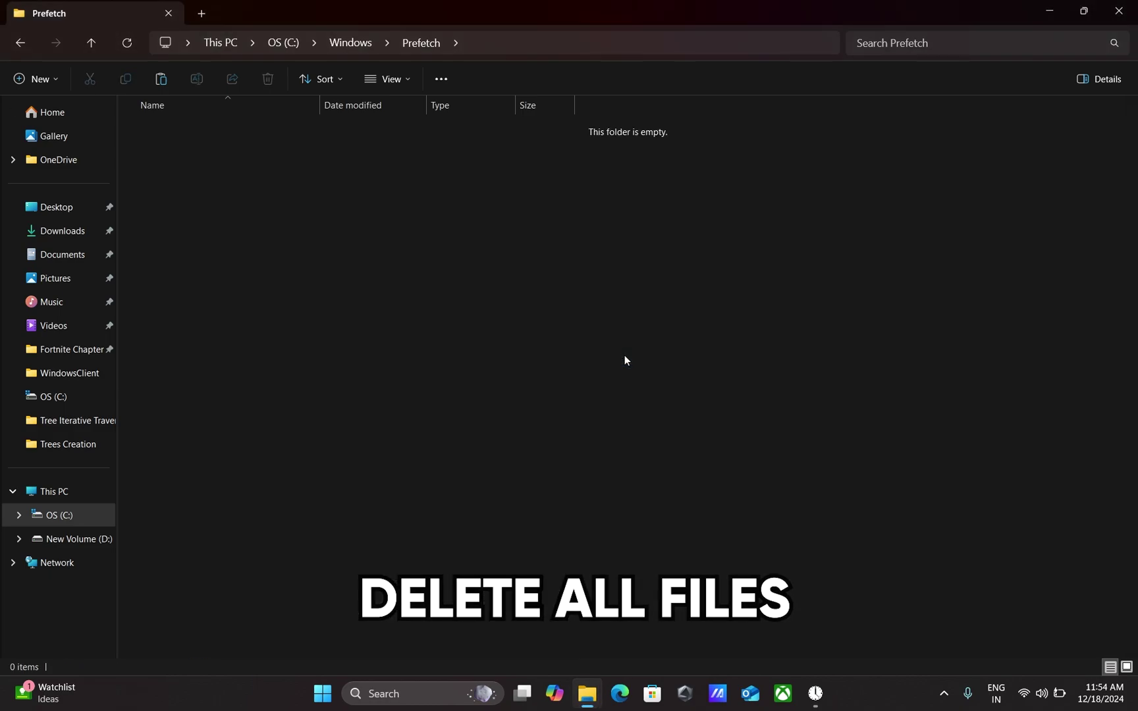
left_click(19, 42)
left_click(20, 43)
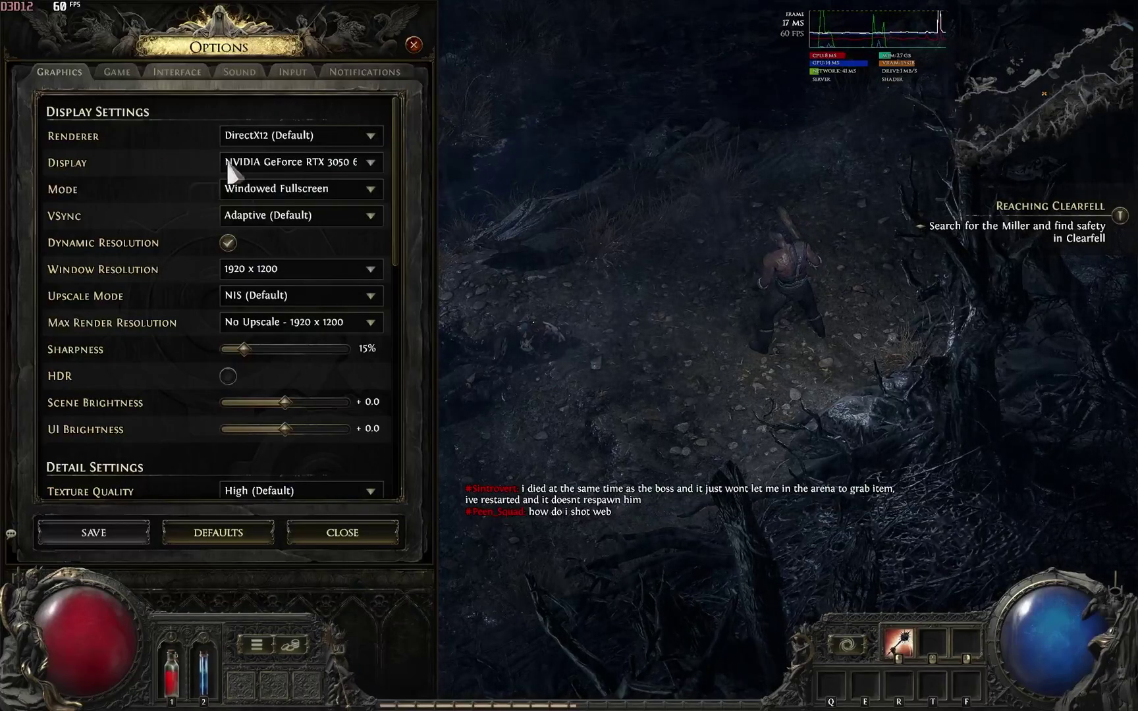
Step: In Path of Exile 2's graphics options, choose the DirectX12 renderer and Windowed Fullscreen mode, keeping the display changes
left_click(303, 136)
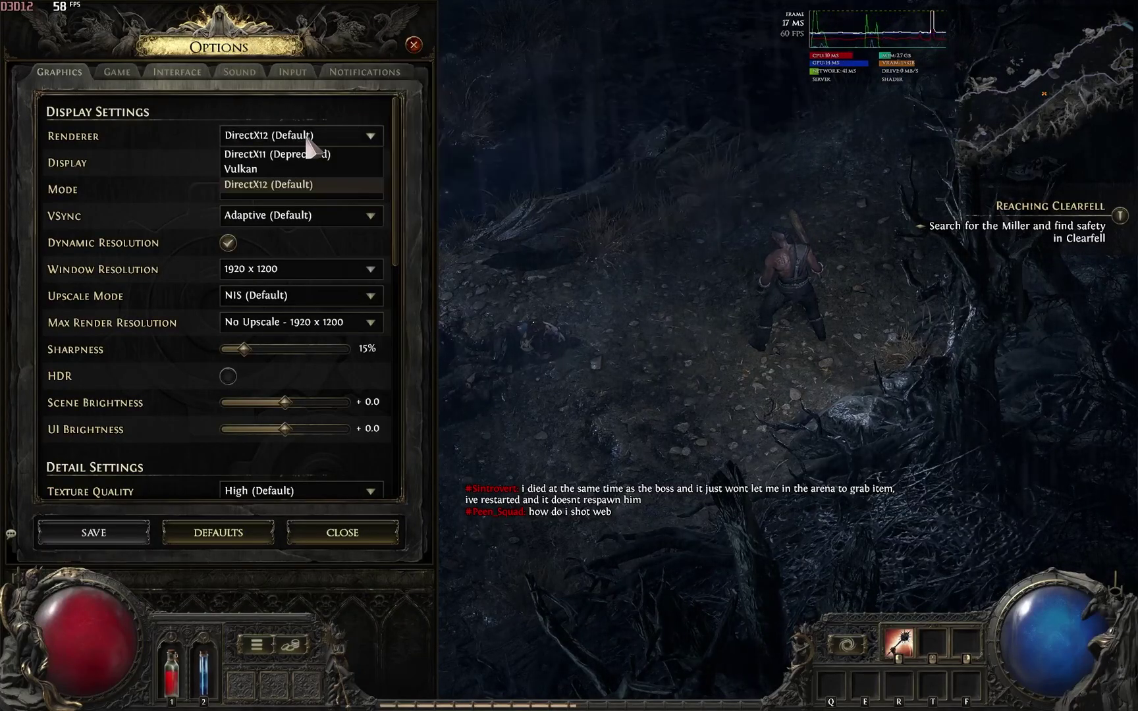
left_click(270, 185)
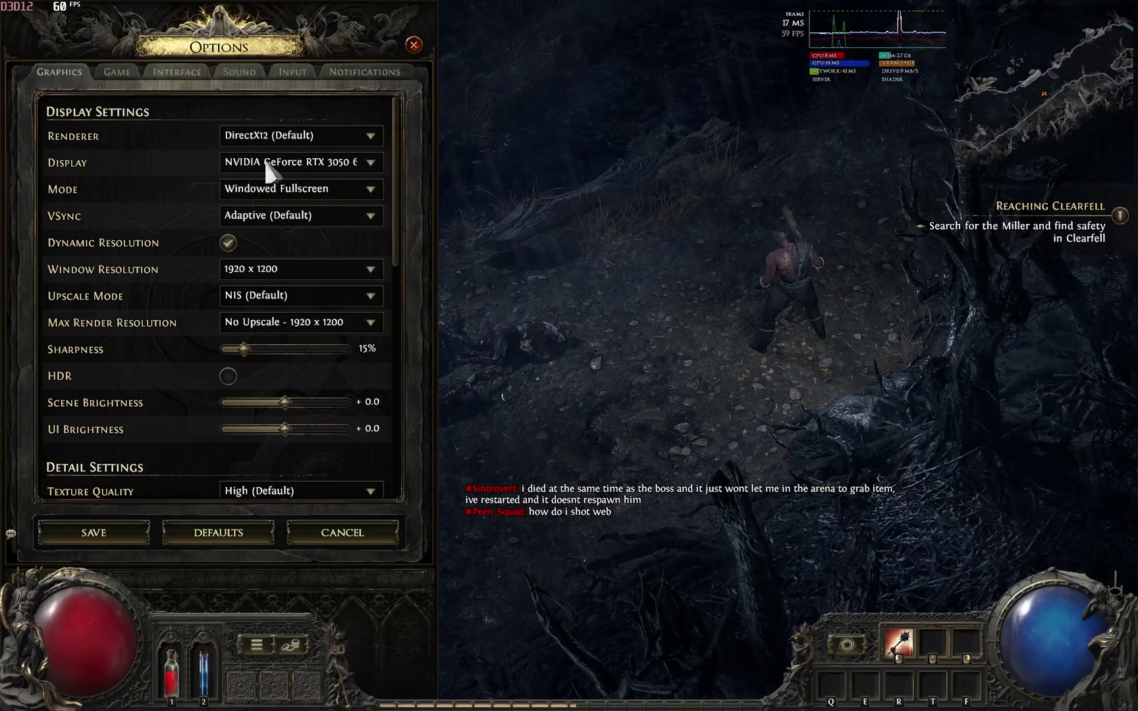
mouse_move(189, 193)
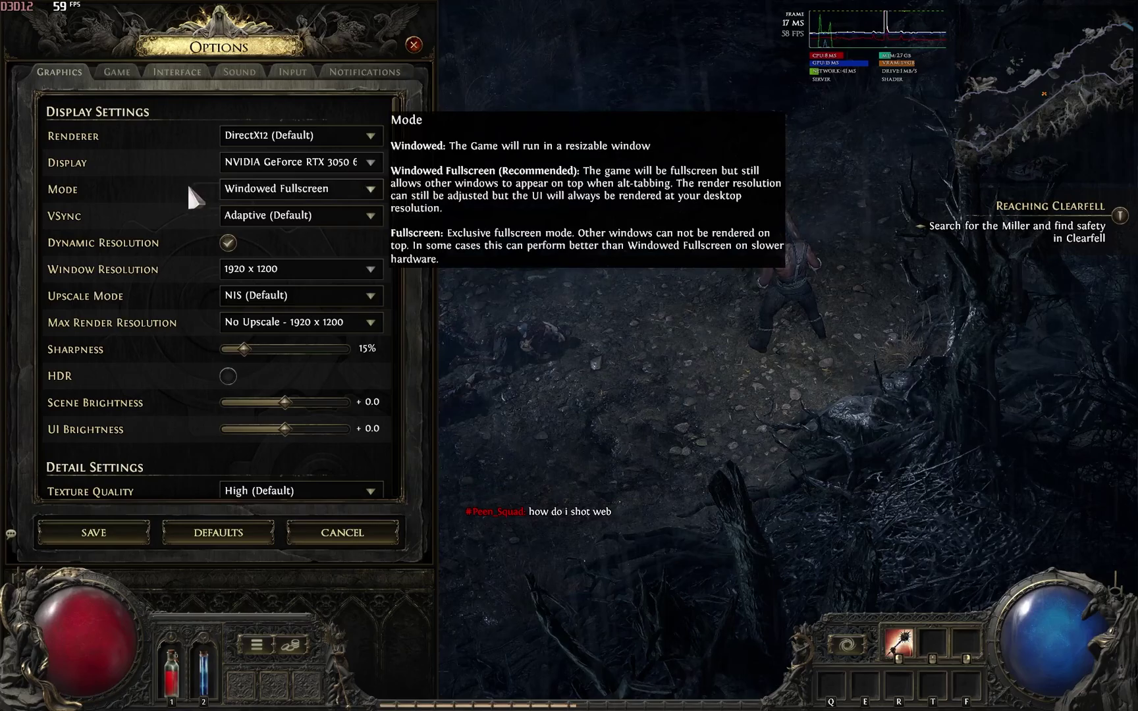
left_click(301, 190)
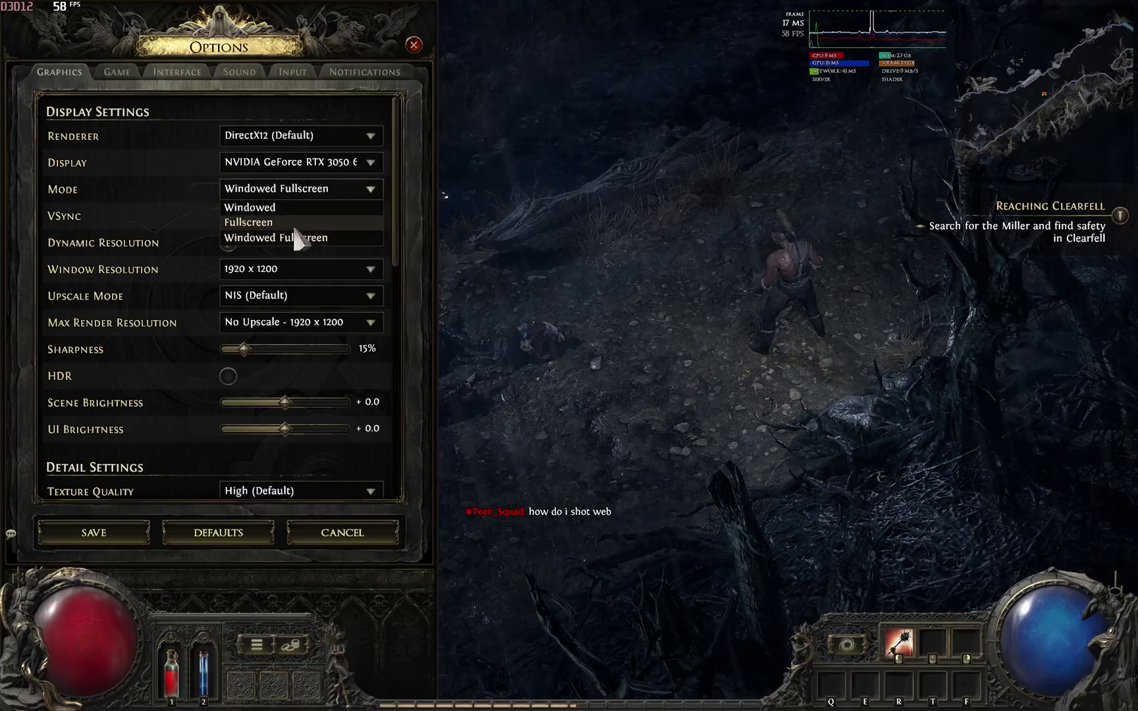
left_click(298, 241)
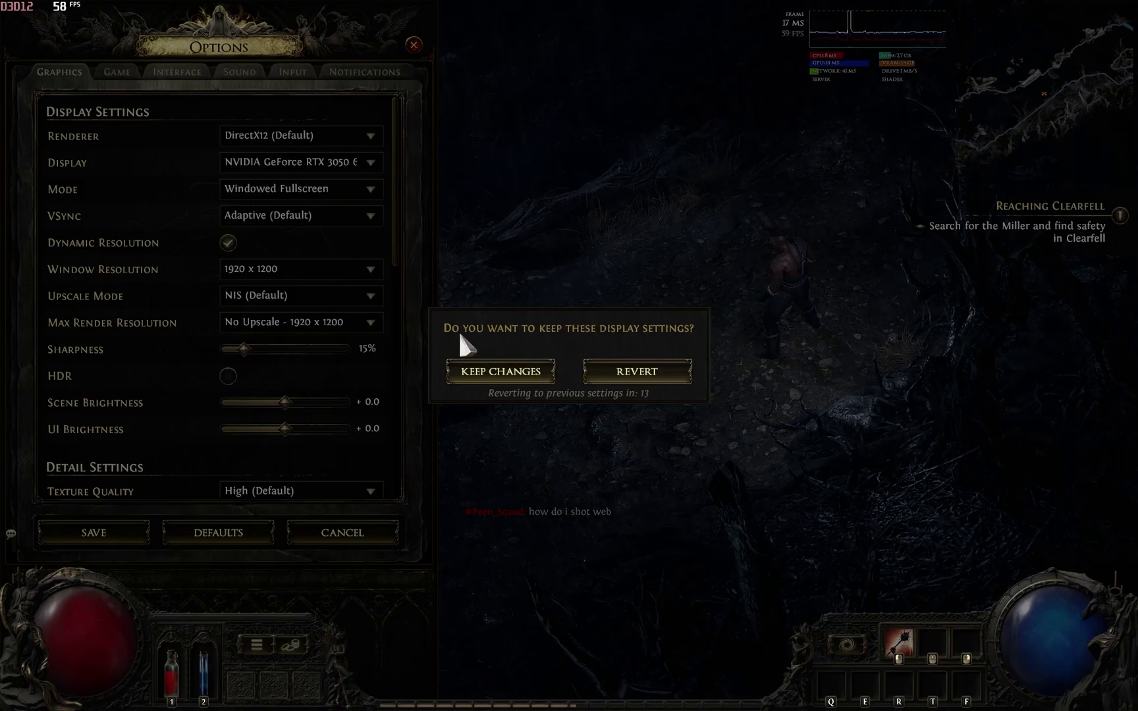
left_click(514, 373)
Step: Turn VSync off and set the Upscale Mode to NVIDIA DLSS
left_click(290, 216)
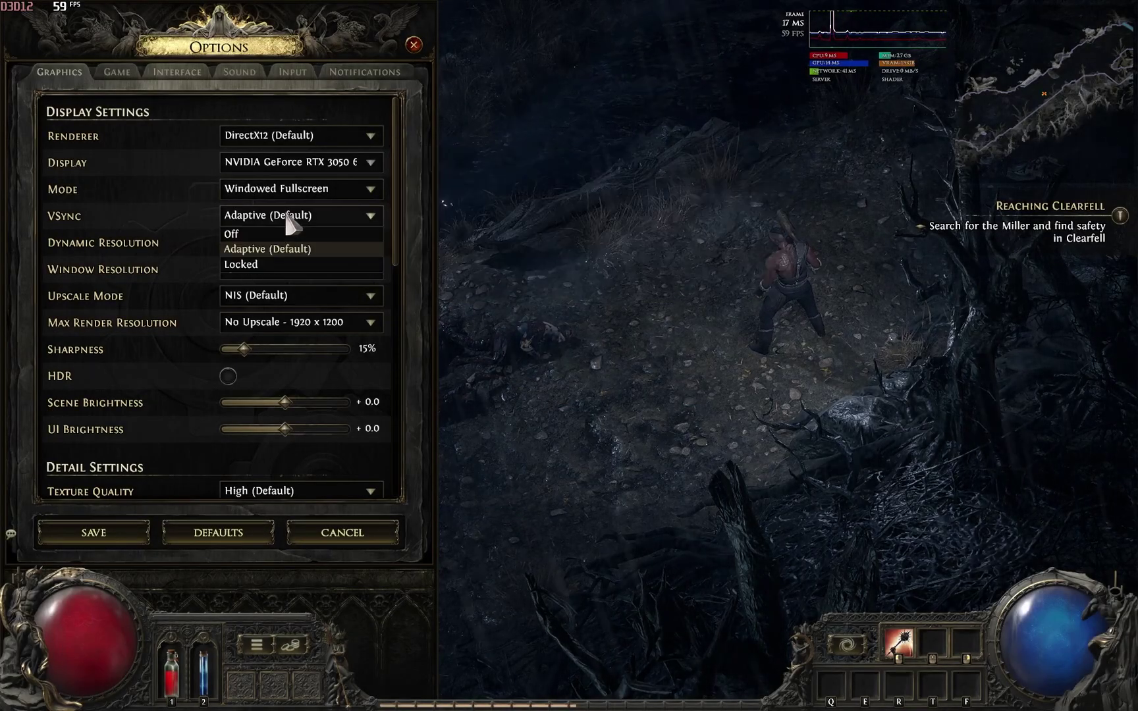
left_click(292, 230)
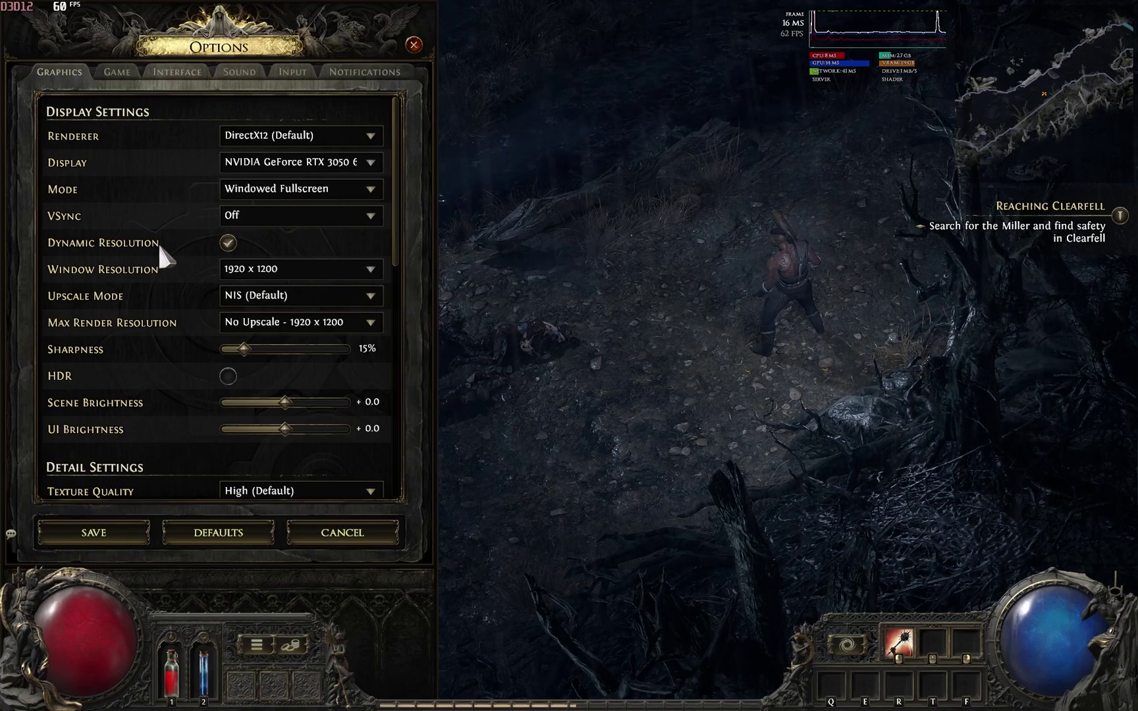
mouse_move(226, 244)
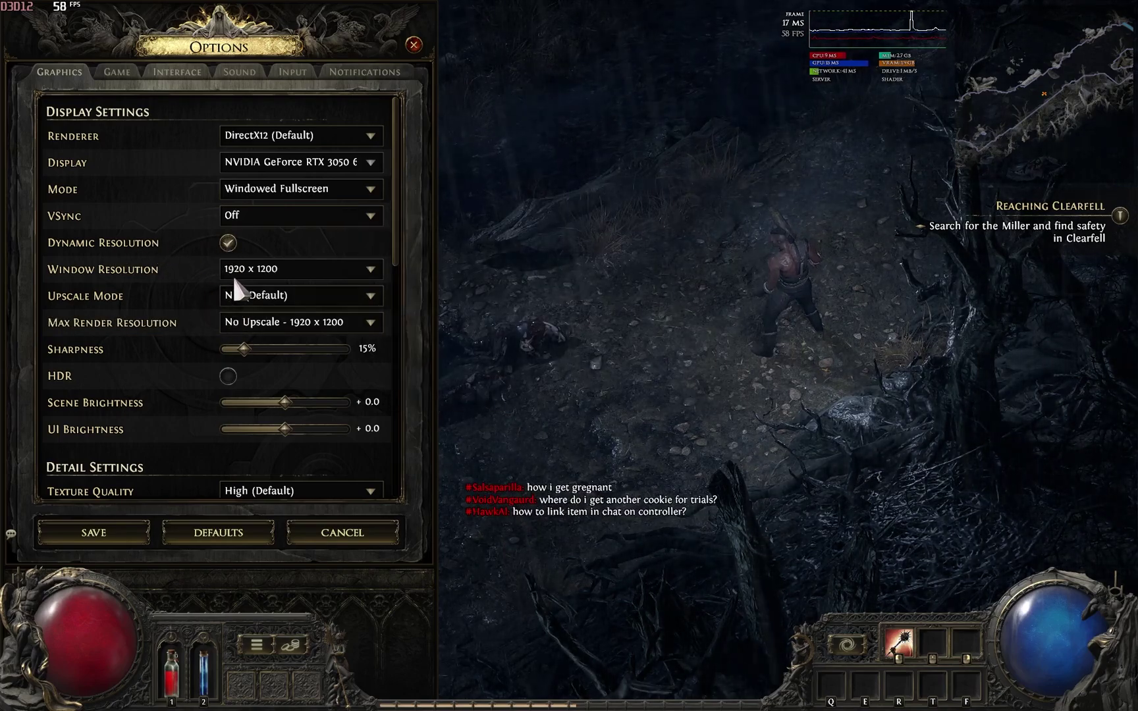
left_click(248, 291)
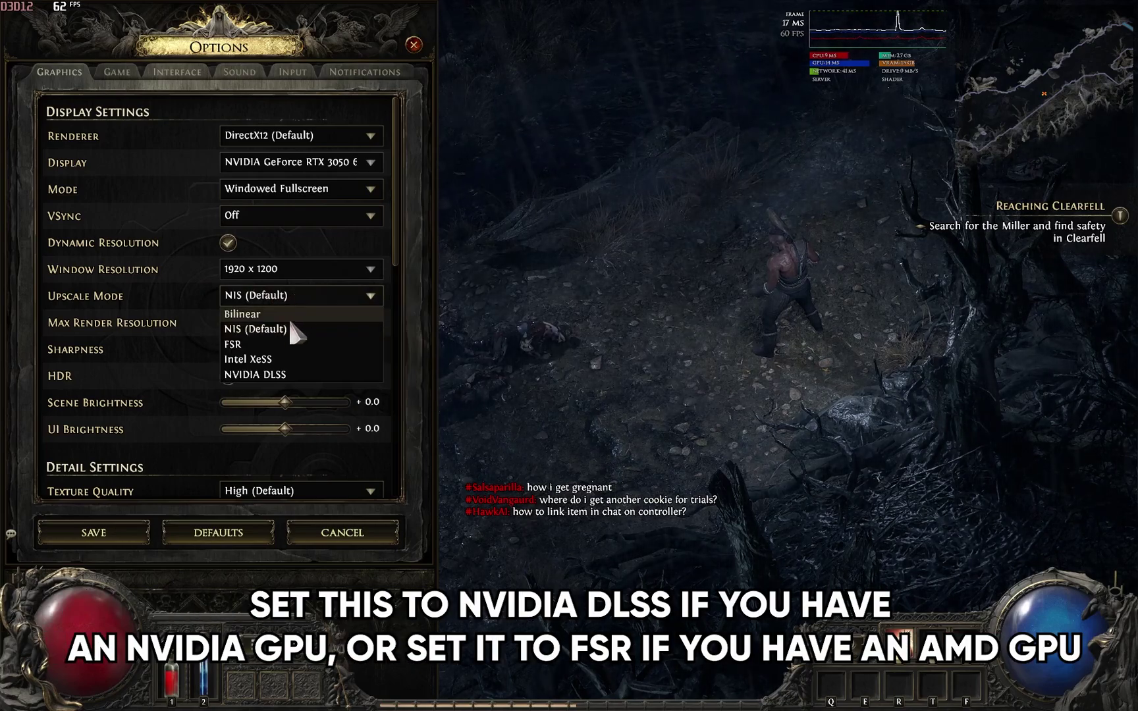
left_click(263, 373)
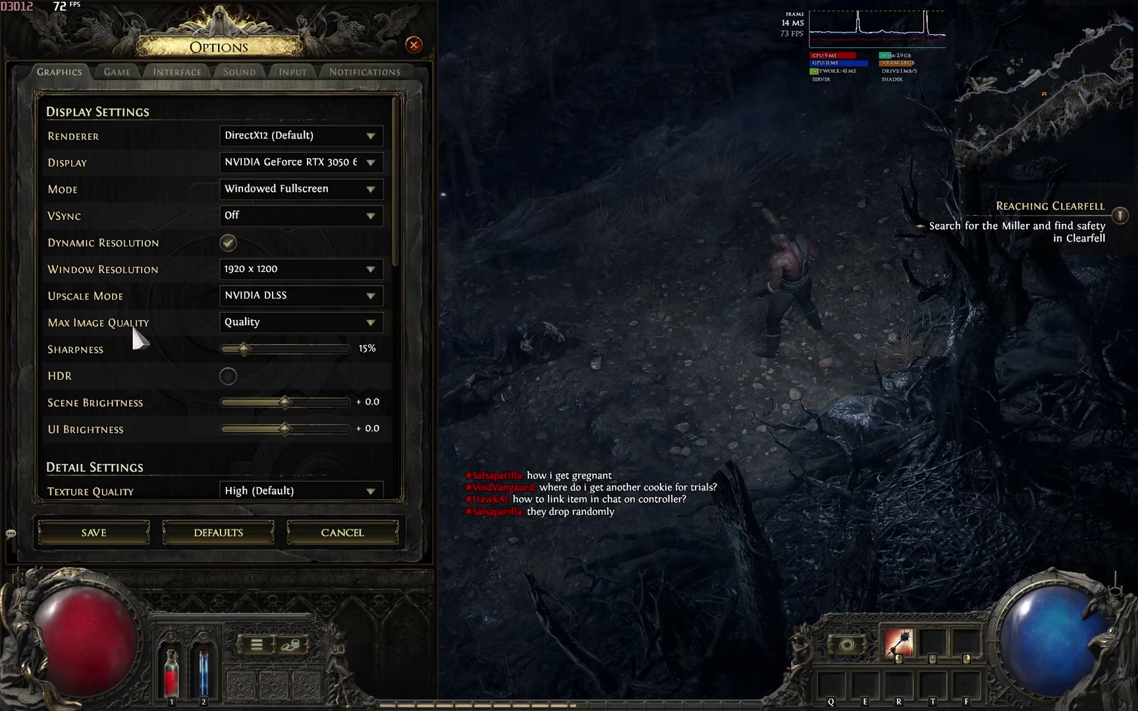
Step: Try Max Image Quality at Balanced and at Performance to compare their effect on the frame rate
left_click(288, 321)
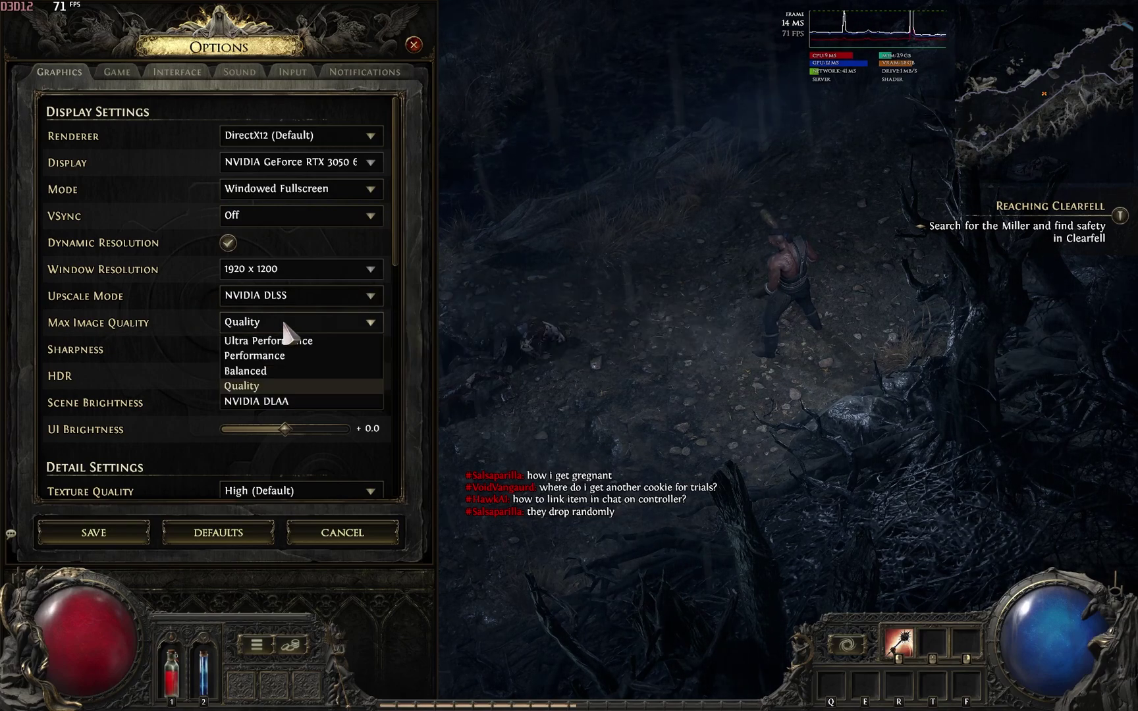
left_click(254, 372)
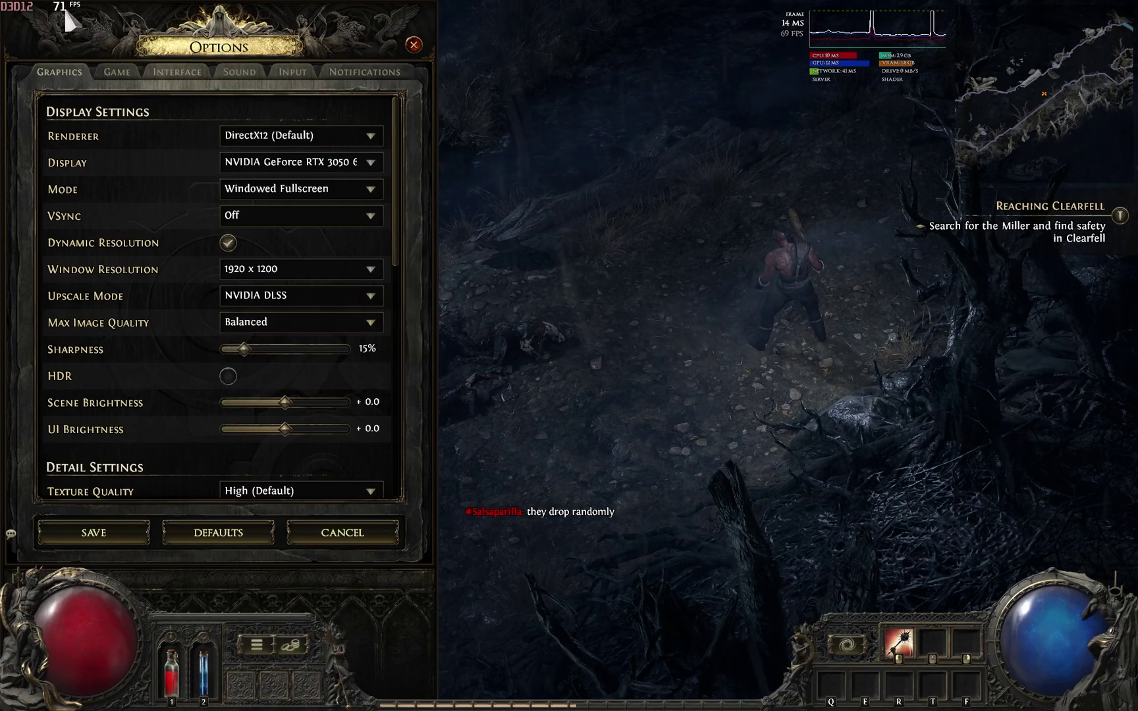
left_click(283, 322)
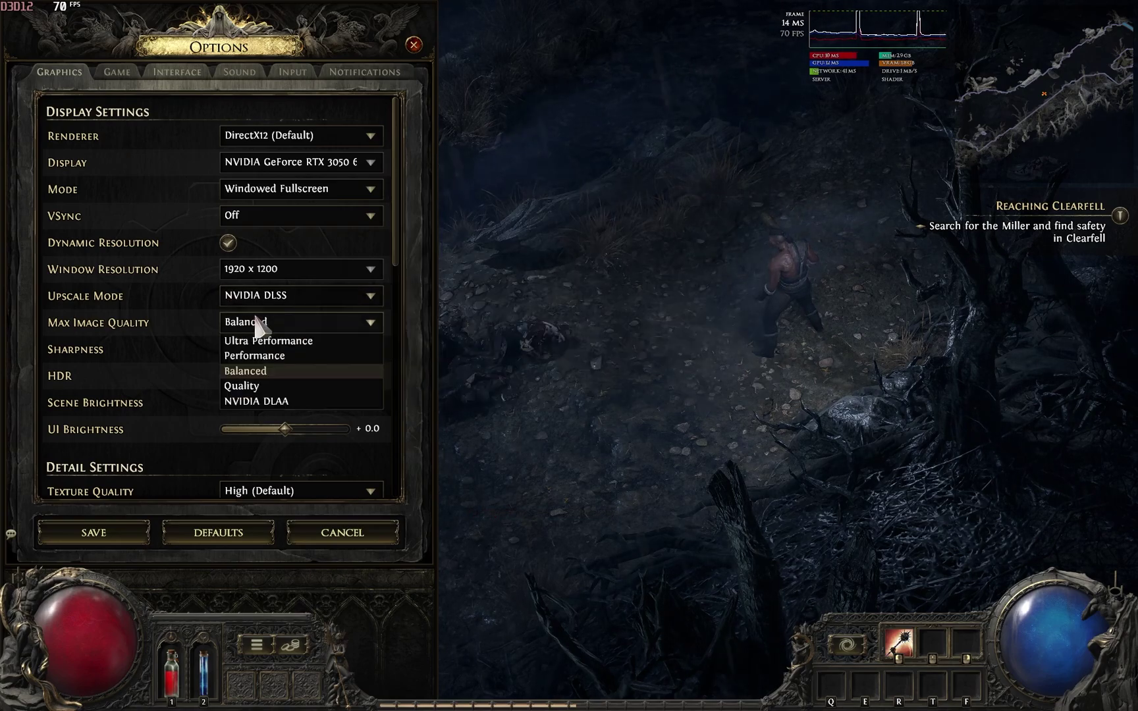
left_click(255, 359)
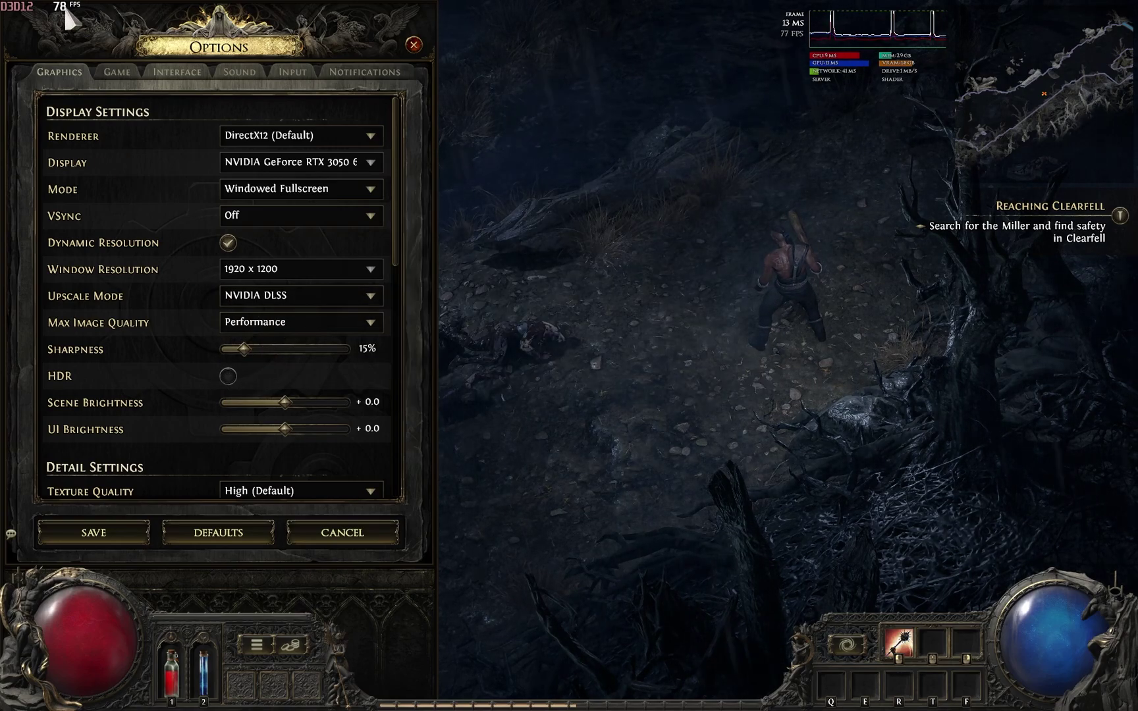
Step: Set the DLSS Max Image Quality to Ultra Performance
left_click(287, 321)
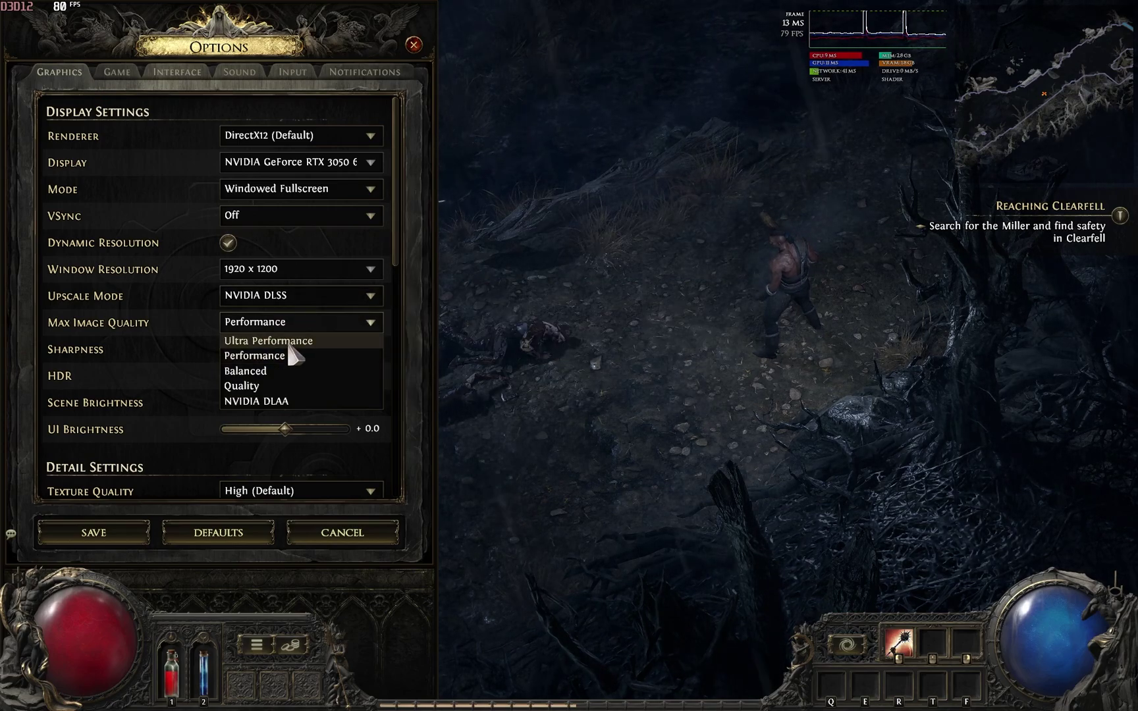
left_click(287, 339)
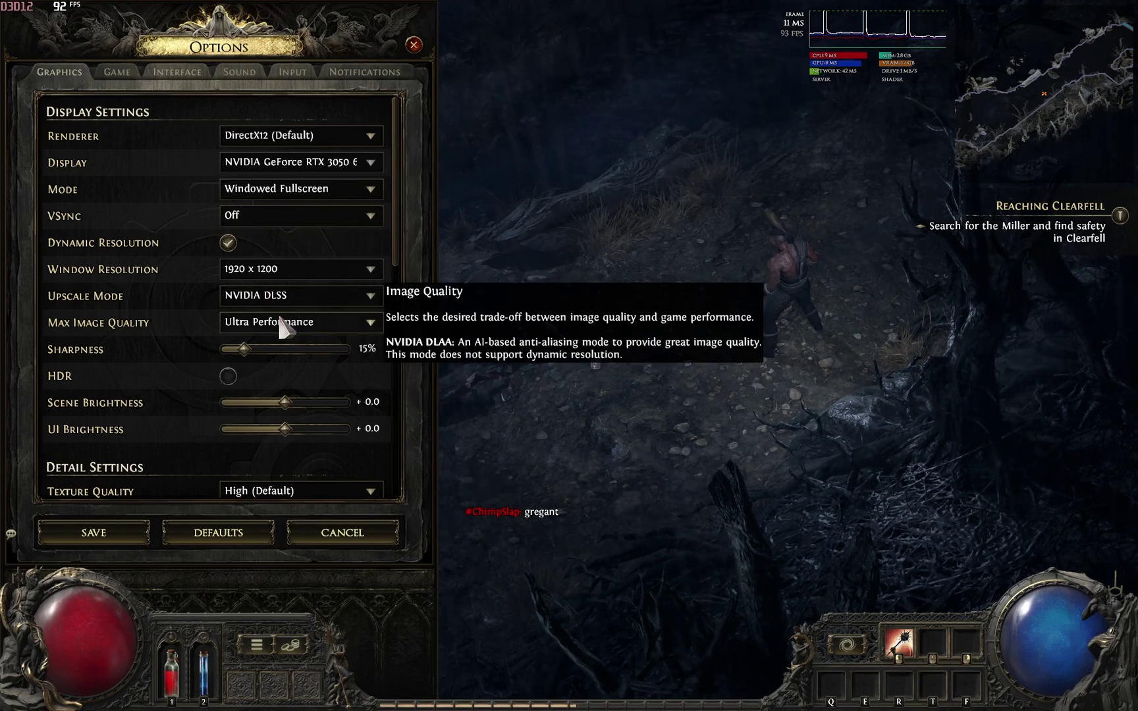
left_click(278, 322)
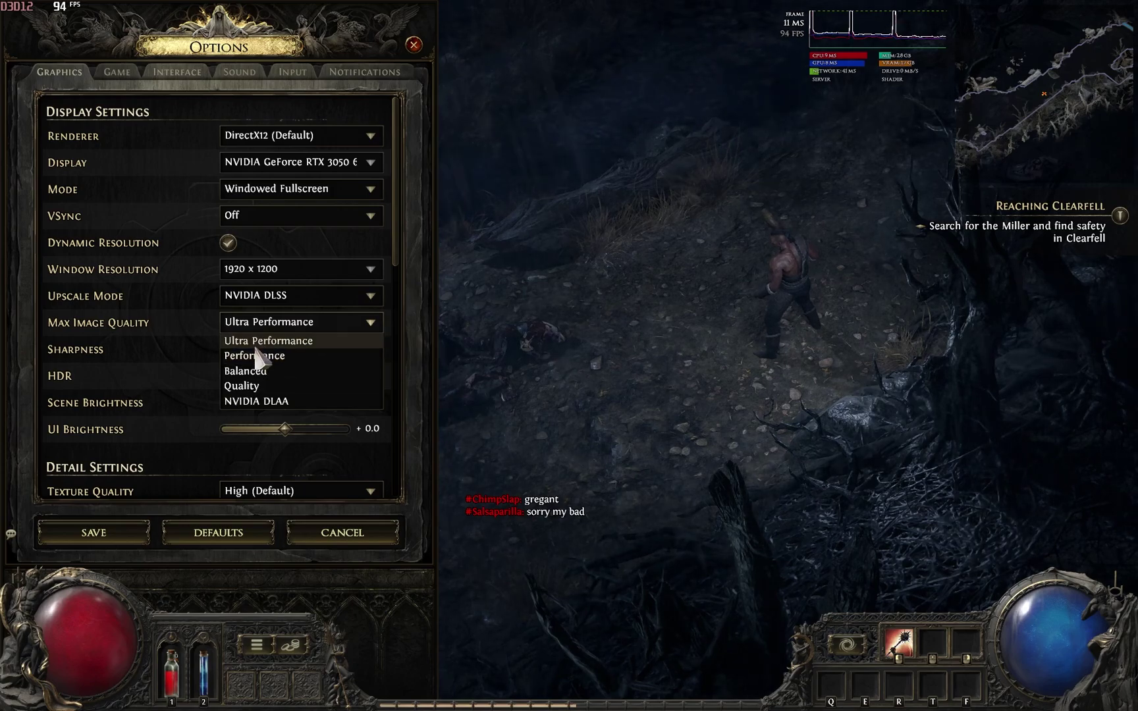
left_click(270, 340)
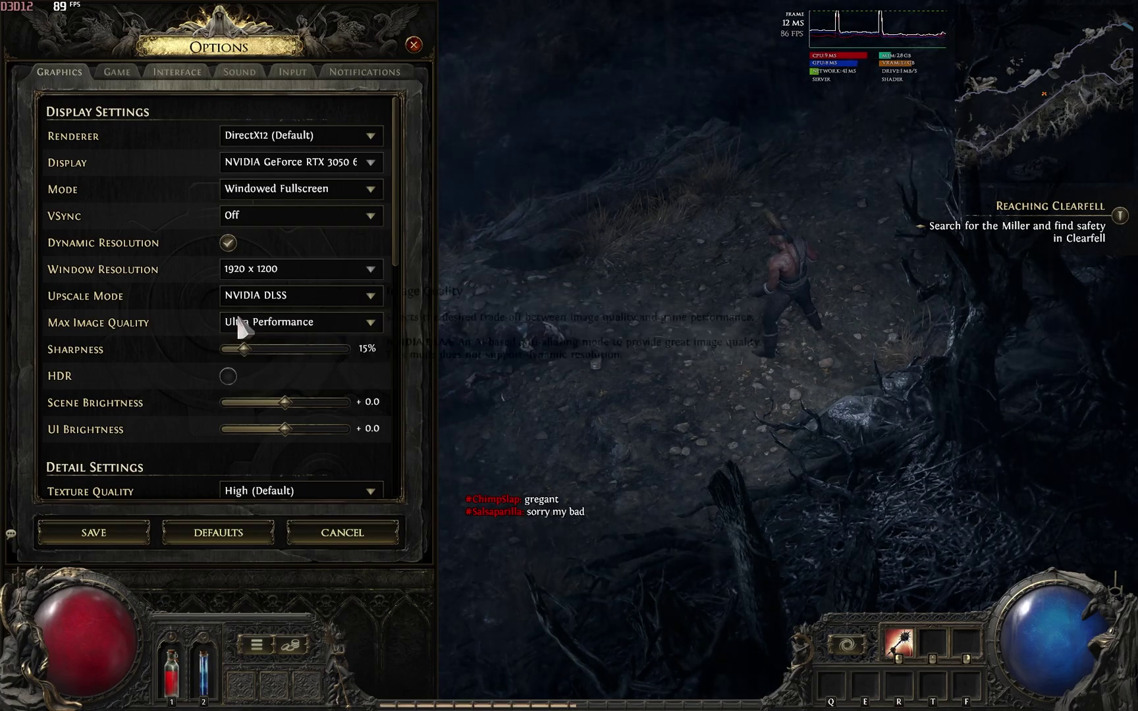
Step: Set the Texture Quality in the detail settings to Medium
scroll(169, 346, "down", 5)
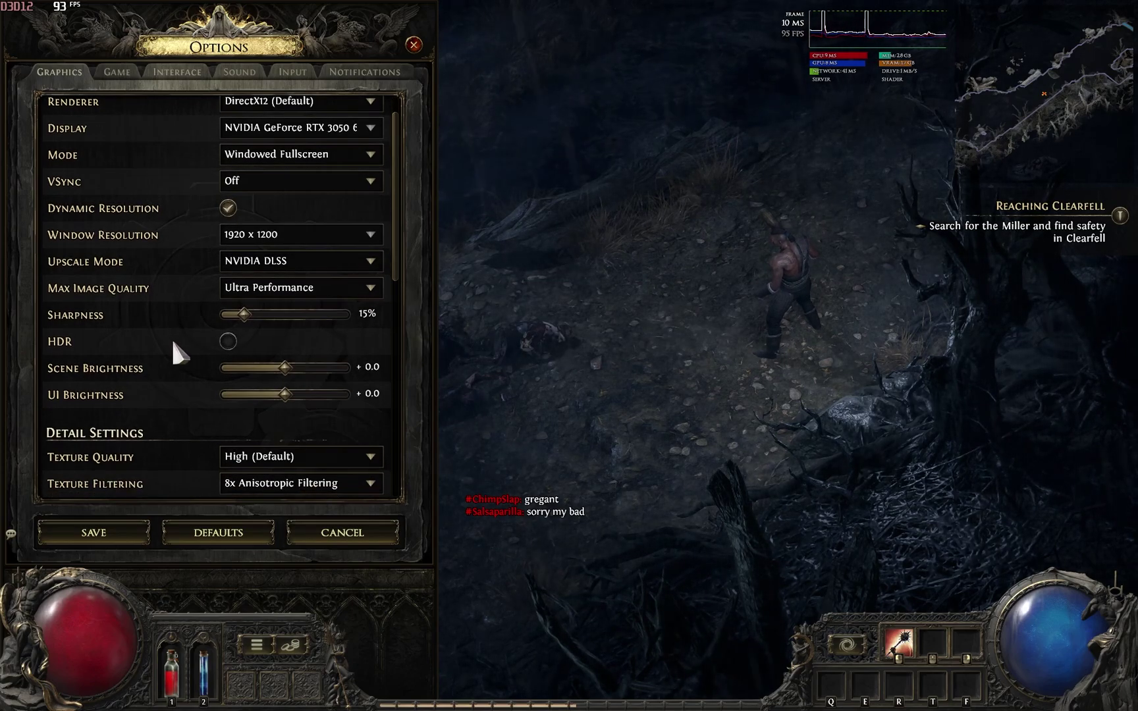
scroll(119, 344, "down", 3)
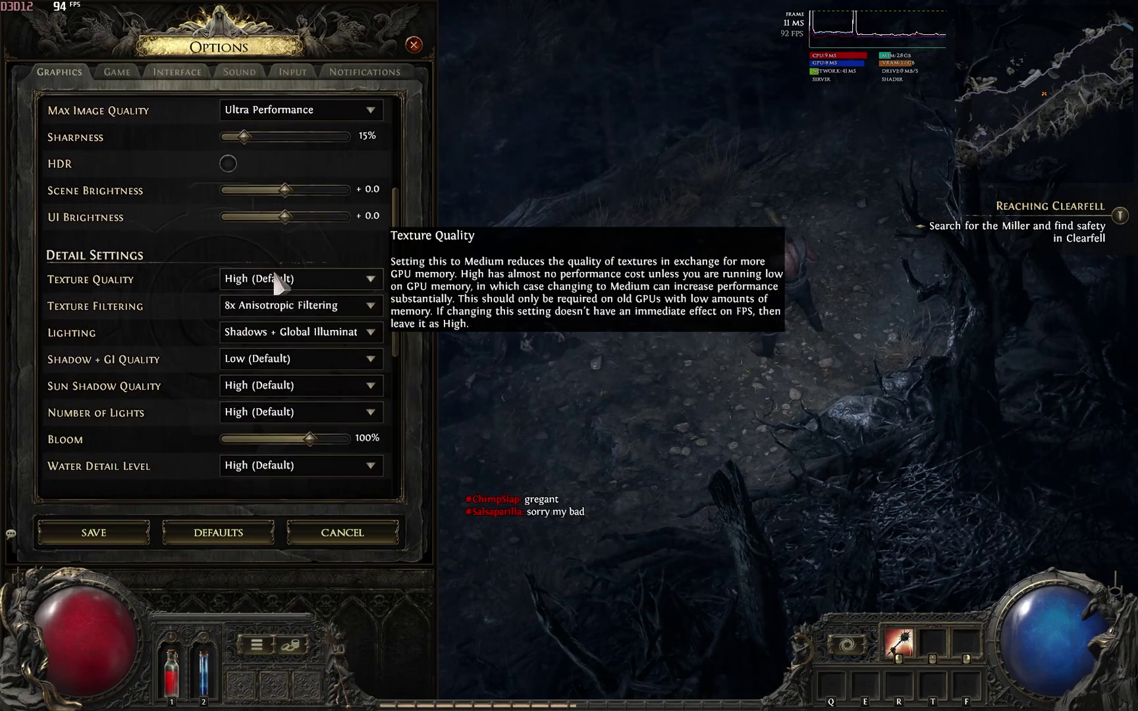
left_click(283, 279)
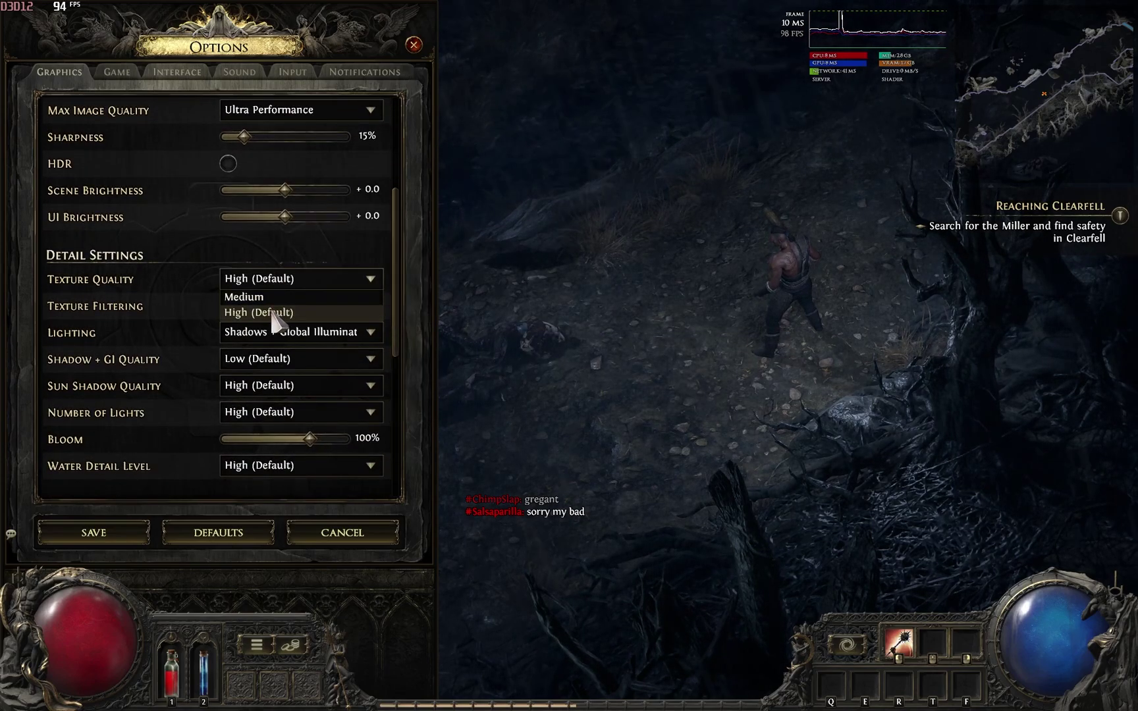
left_click(273, 323)
left_click(265, 282)
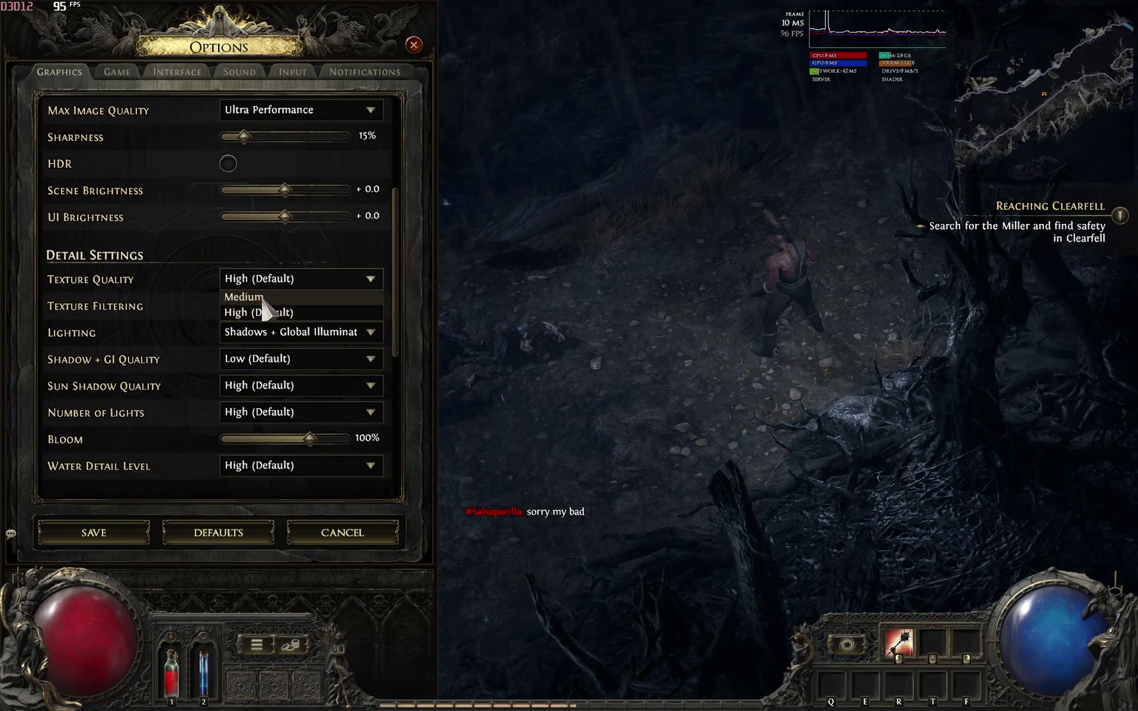
left_click(262, 300)
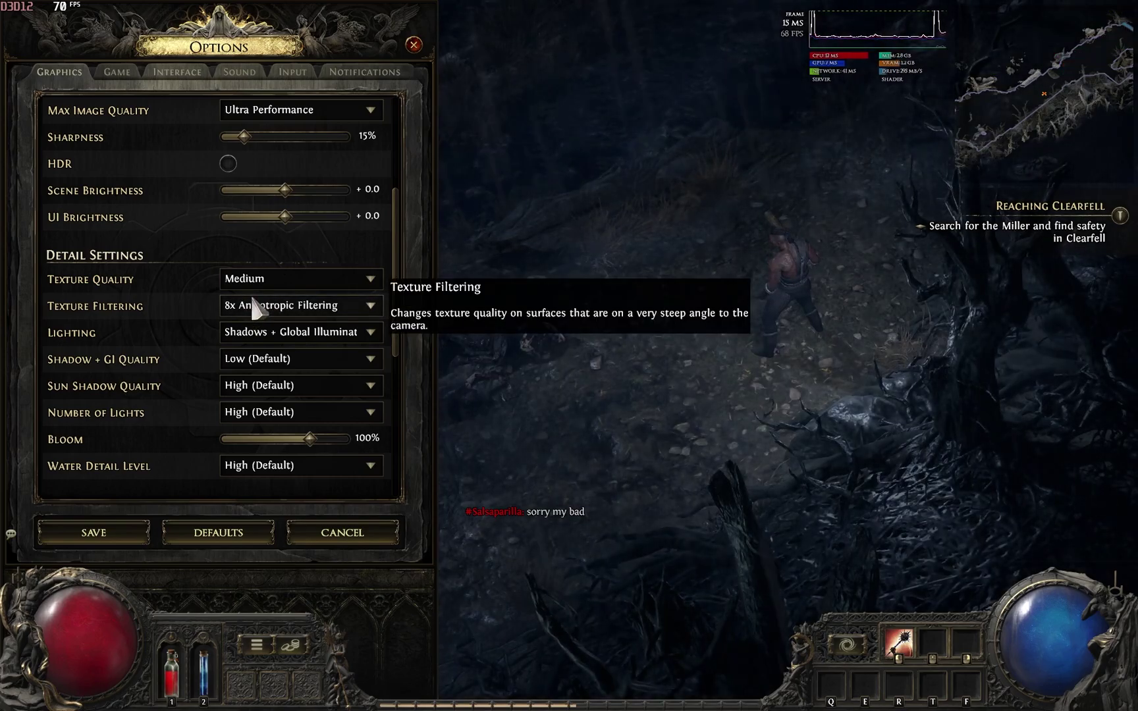